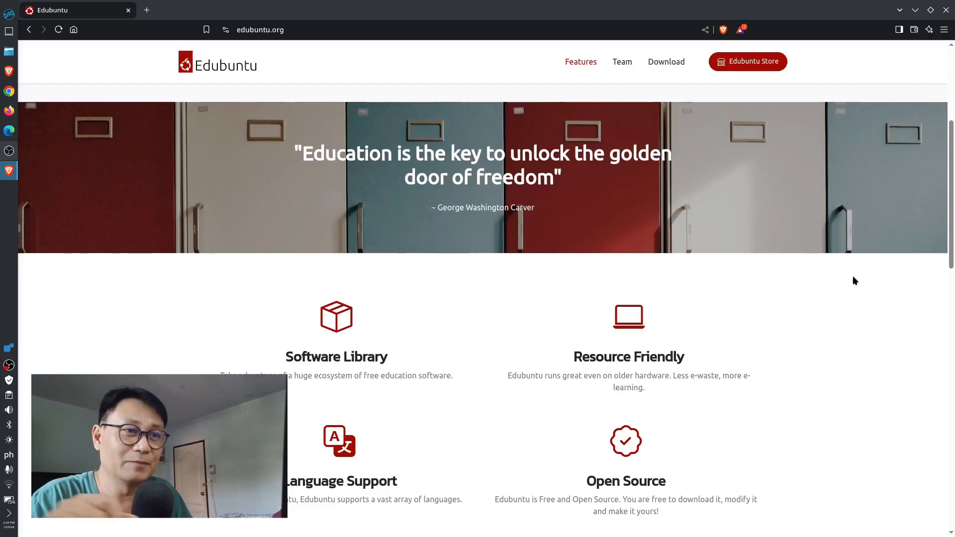
Open the release page for Edubuntu LTS 24.04.1 from the Edubuntu website's download page
scroll(852, 280, "down", 3)
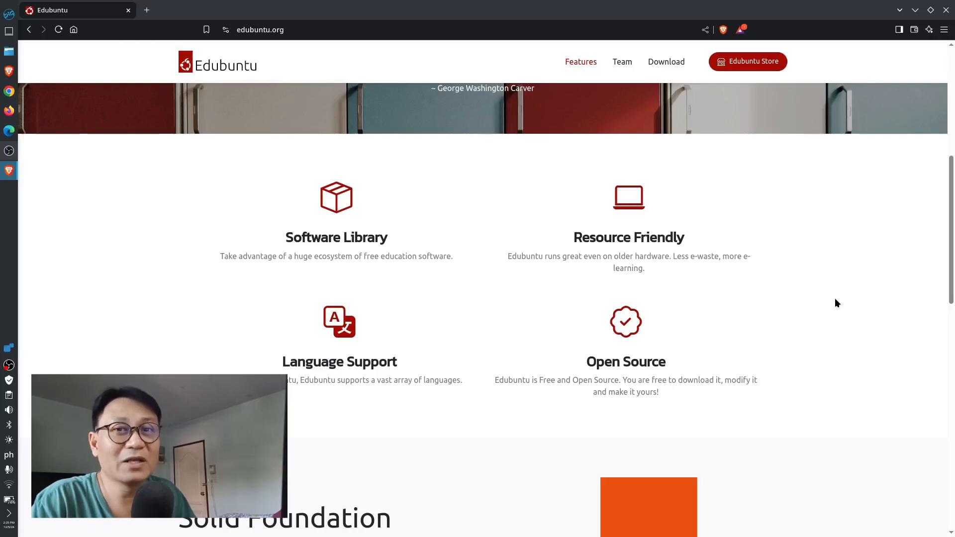
left_click(666, 61)
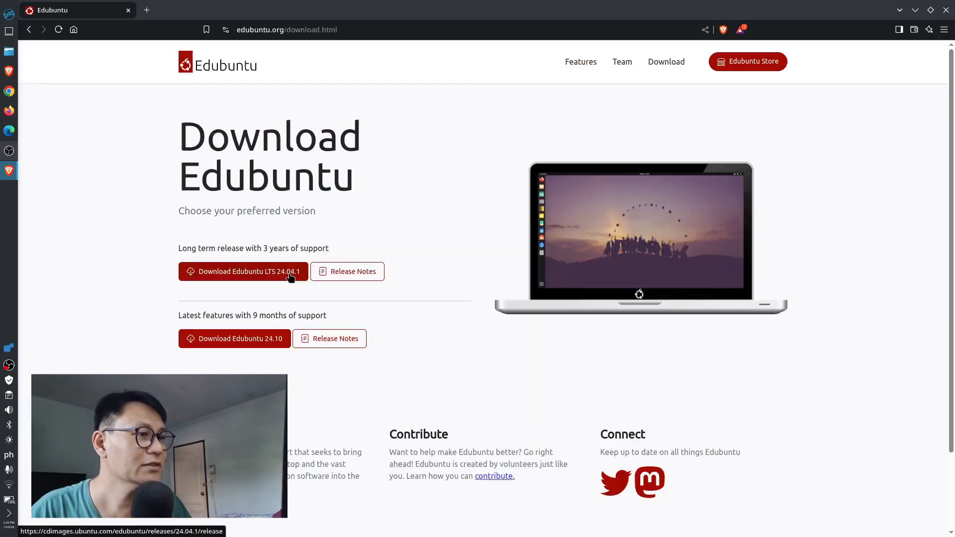
left_click(290, 274)
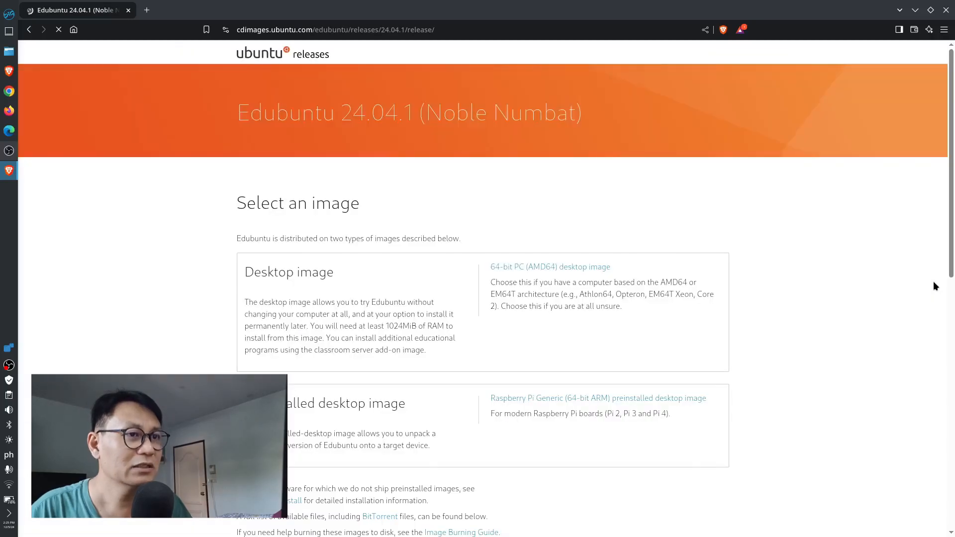
Examine the available Edubuntu 24.04.1 images, the desktop image's RAM requirement and the list of downloadable files
scroll(852, 319, "down", 6)
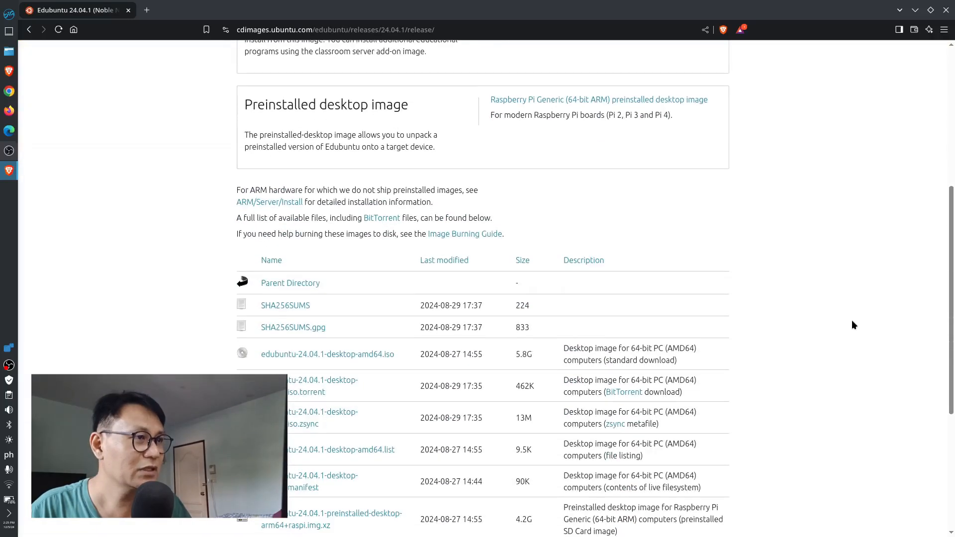
scroll(851, 321, "down", 5)
scroll(852, 321, "up", 11)
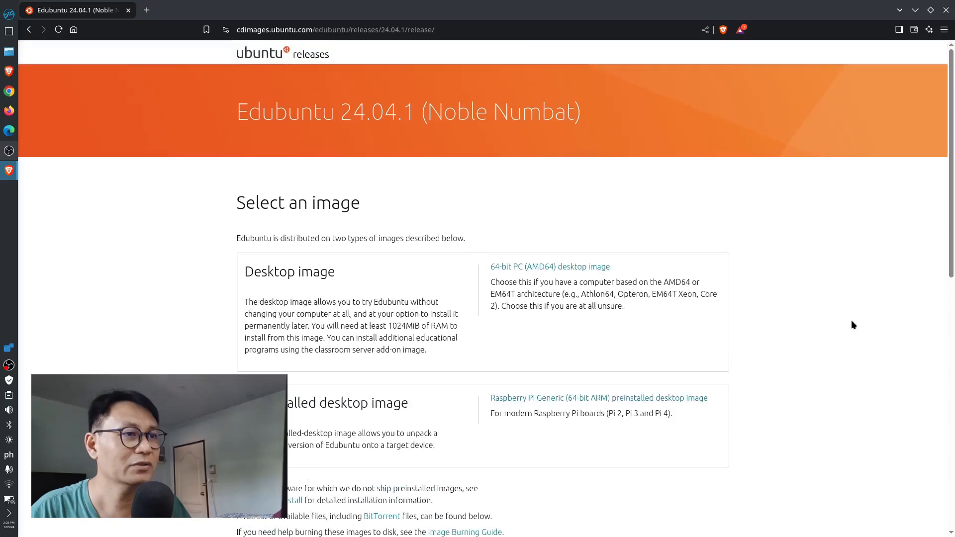
scroll(851, 325, "down", 1)
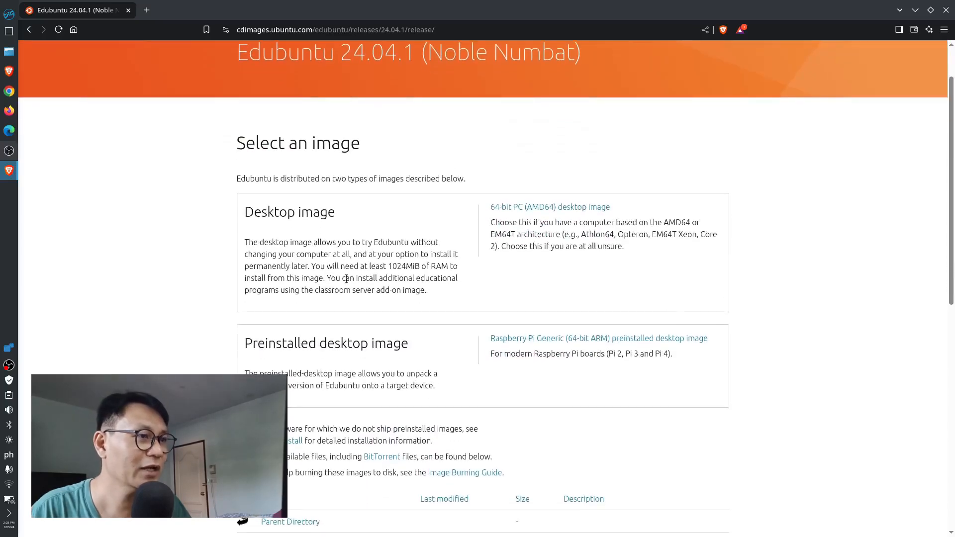
left_click_drag(346, 225, 448, 225)
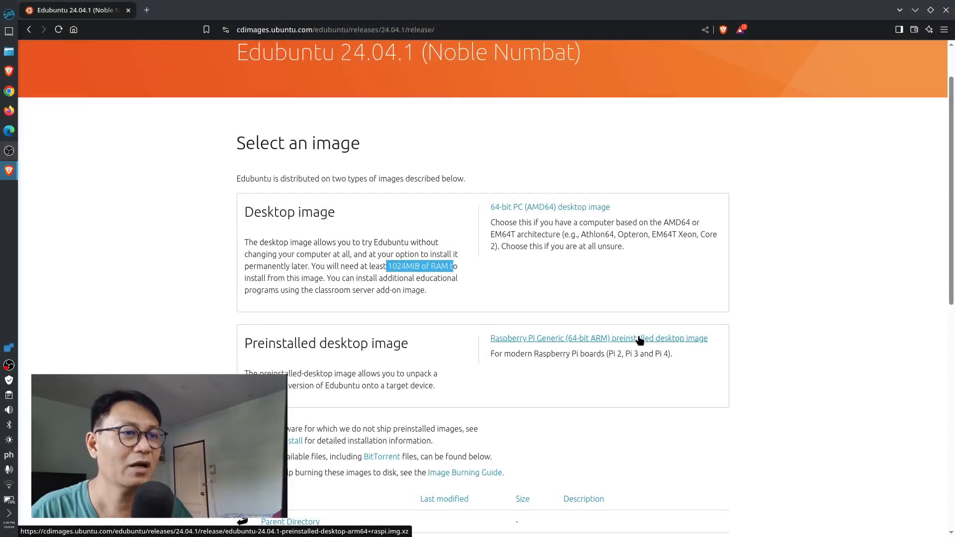
scroll(639, 338, "down", 2)
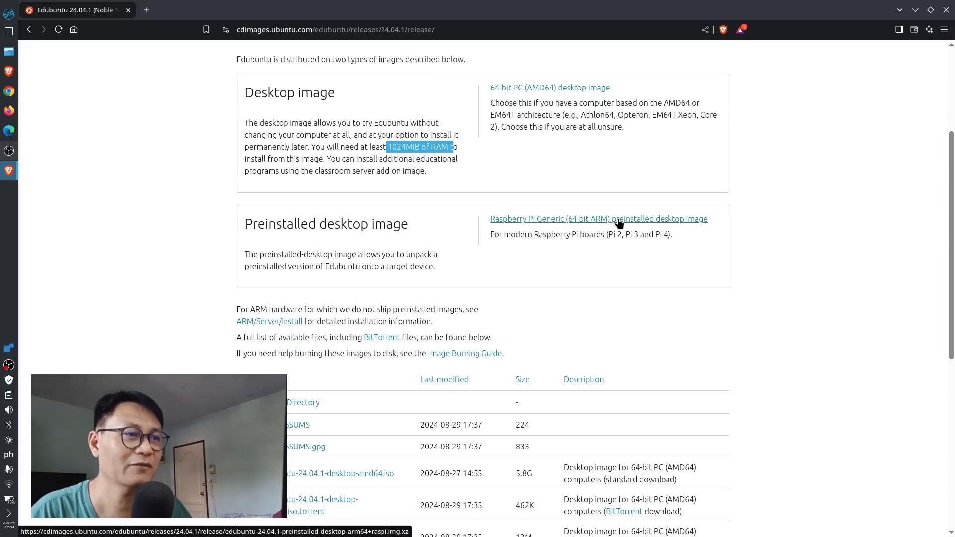
scroll(807, 244, "up", 3)
left_click(807, 306)
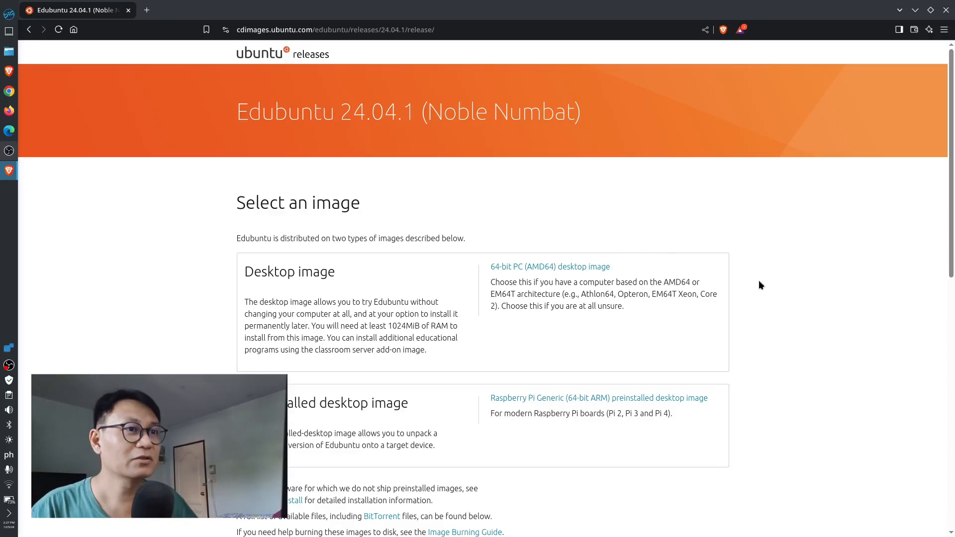
Close the browser and launch the Boxes virtual machine manager
left_click(946, 10)
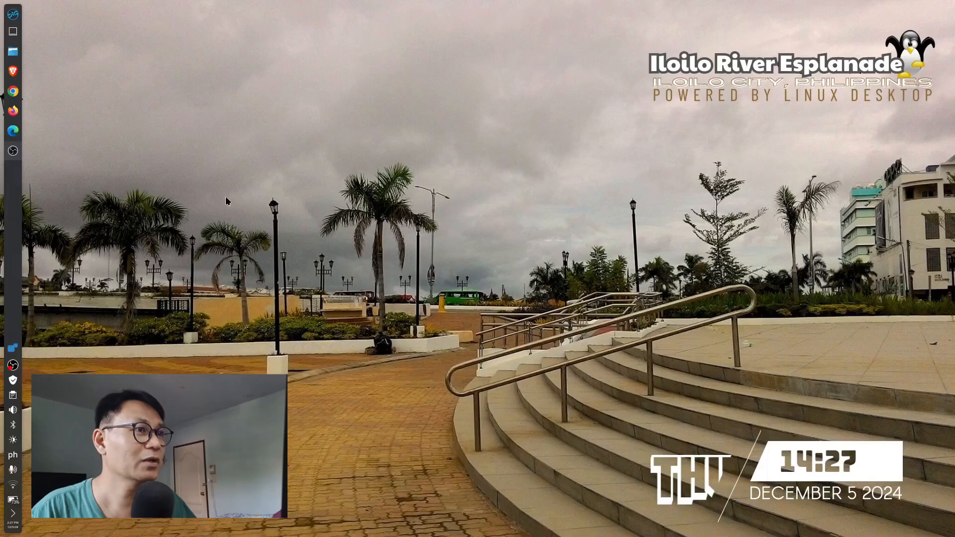
left_click(13, 16)
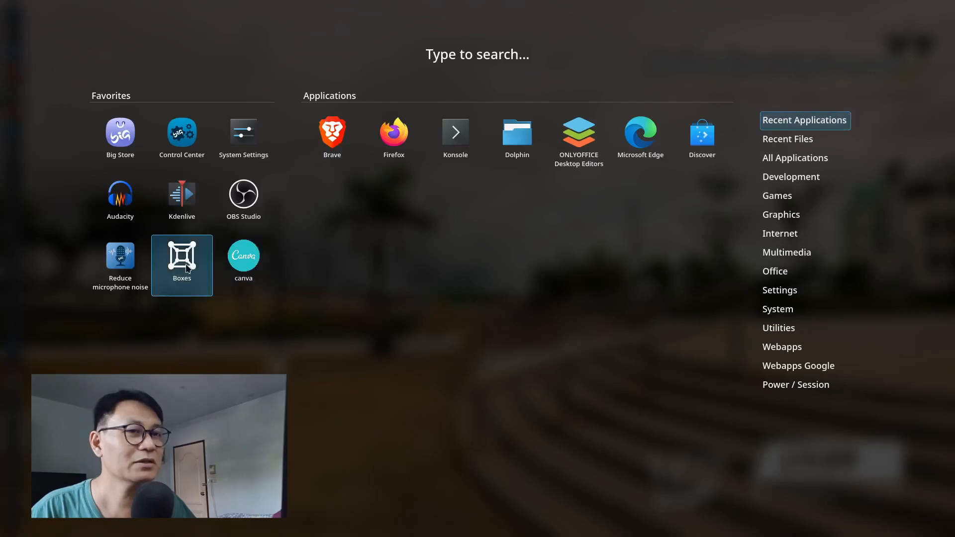
mouse_move(774, 311)
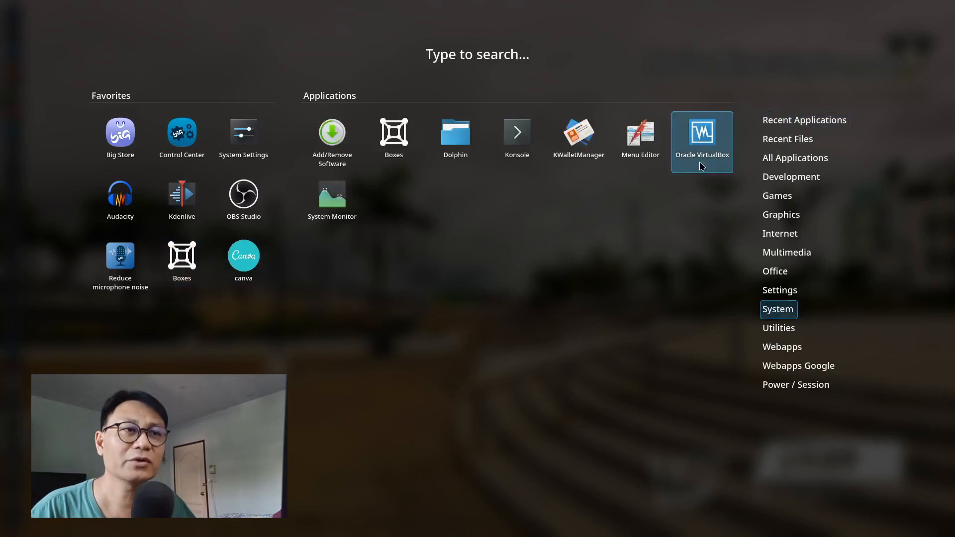
left_click(386, 141)
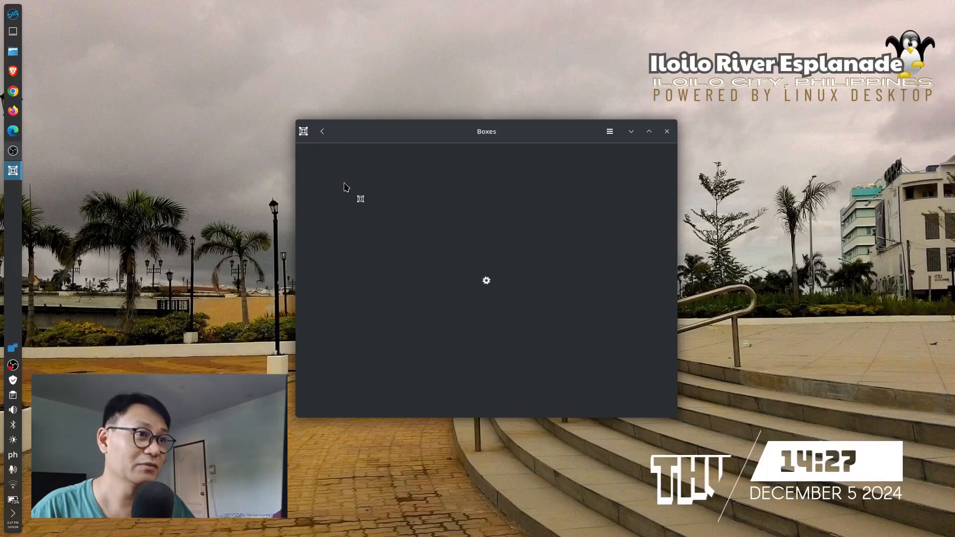
Attach edubuntu-24.04.1-desktop-amd64.iso from the Downloads folder to the Linux Test box's CD/DVD drive in its preferences
right_click(348, 187)
left_click(358, 343)
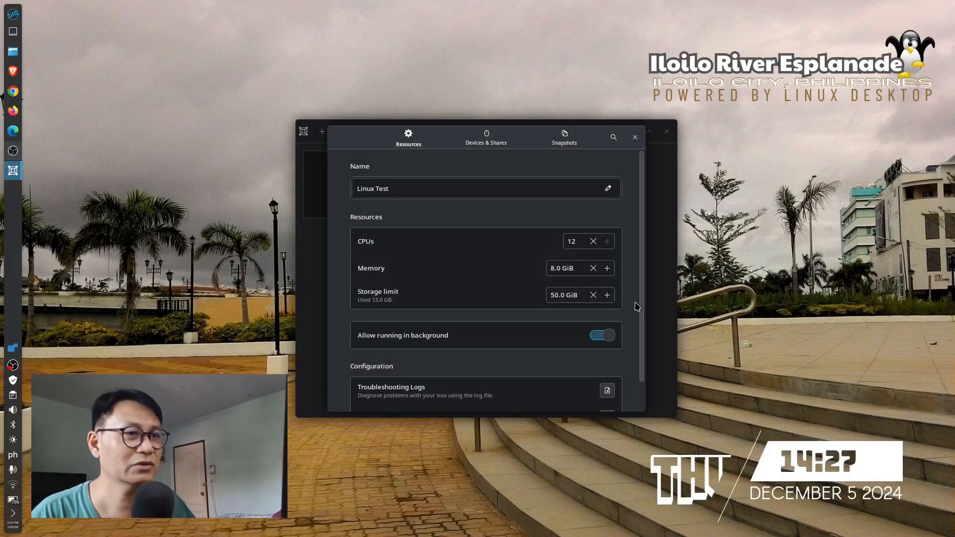
scroll(637, 307, "down", 2)
scroll(637, 306, "up", 2)
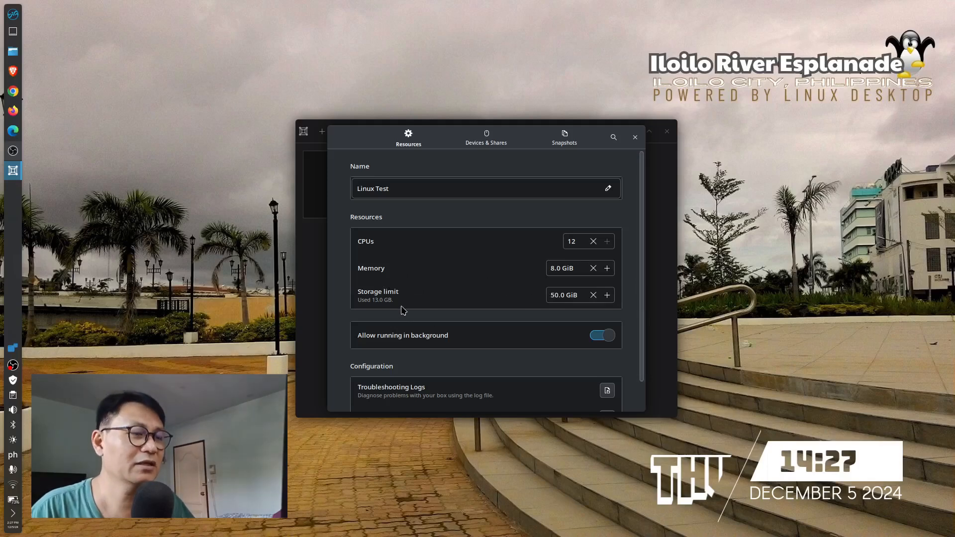
left_click(485, 141)
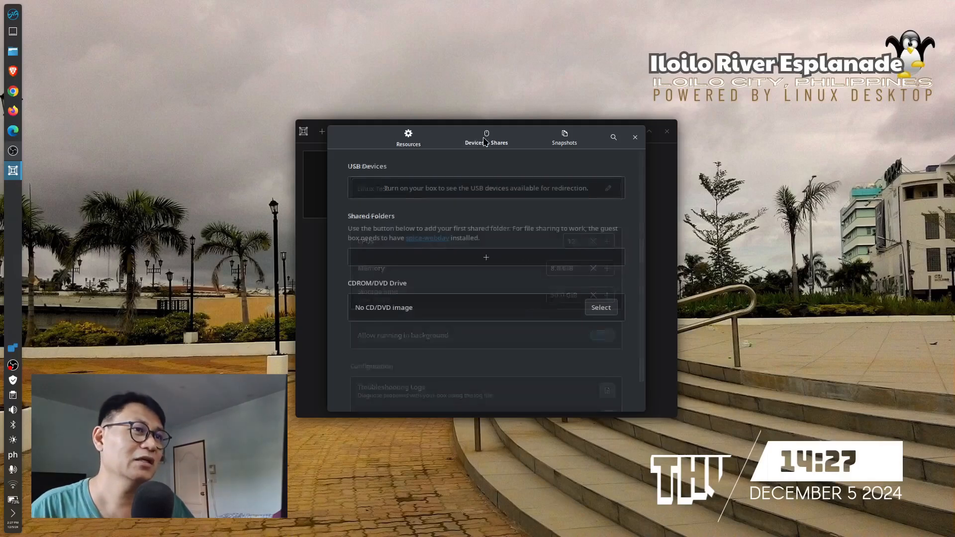
left_click(608, 312)
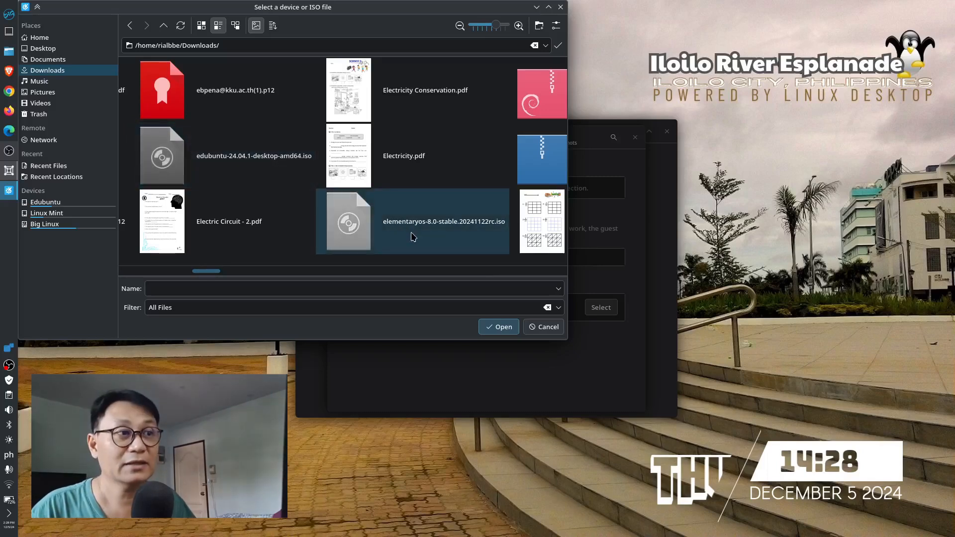
left_click(244, 180)
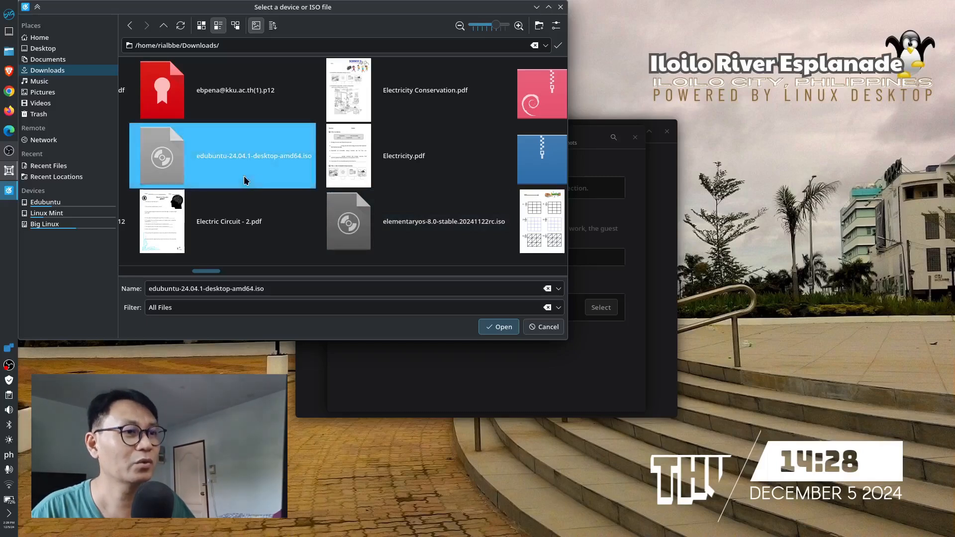
left_click(498, 327)
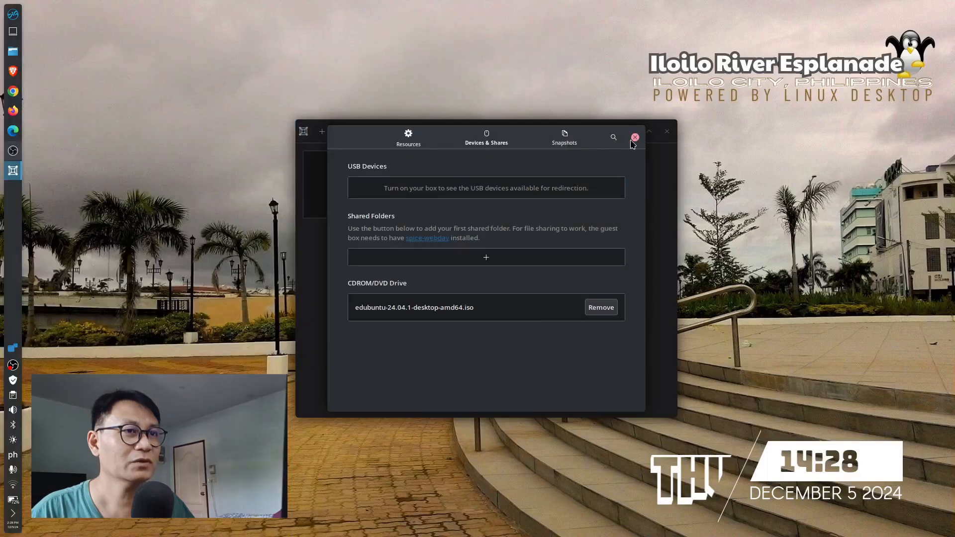
left_click(634, 137)
Start the Linux Test box in full screen and boot the Try or Install Edubuntu entry
left_click(357, 204)
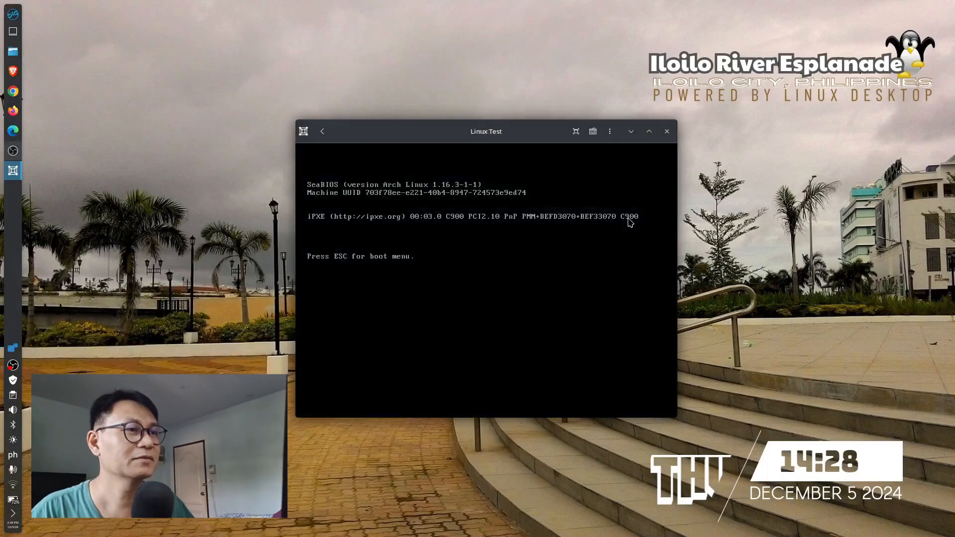
left_click(576, 131)
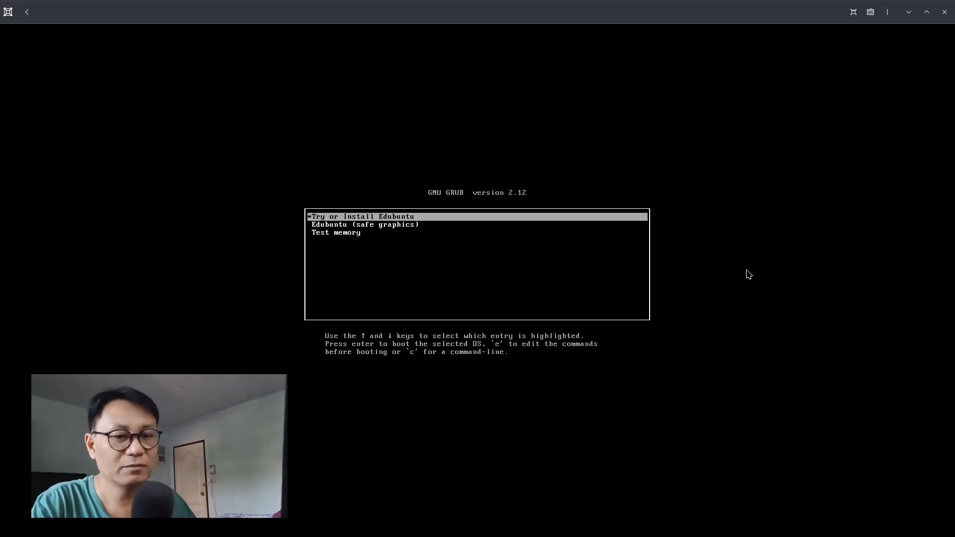
key("Return")
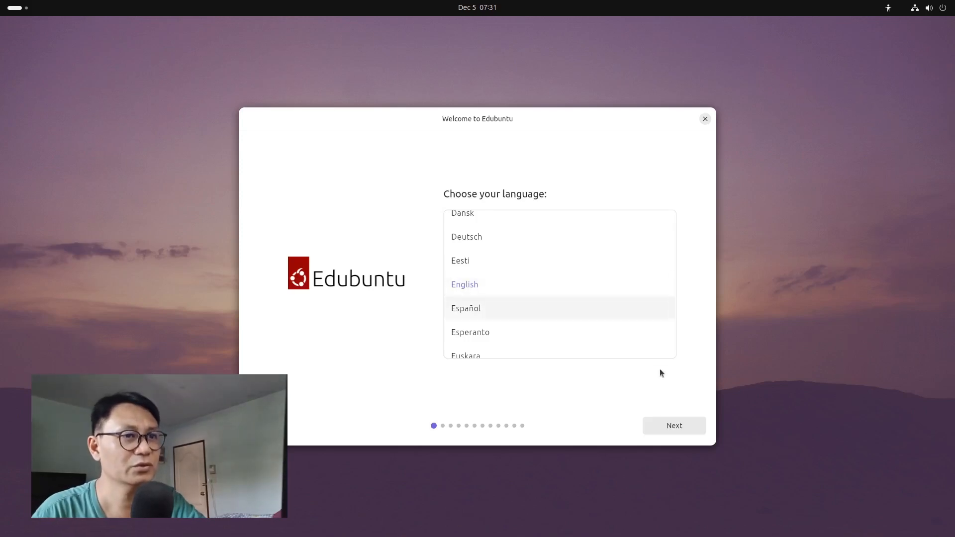
Accept English as the installer language, skip the accessibility options and use the wired internet connection
left_click(670, 428)
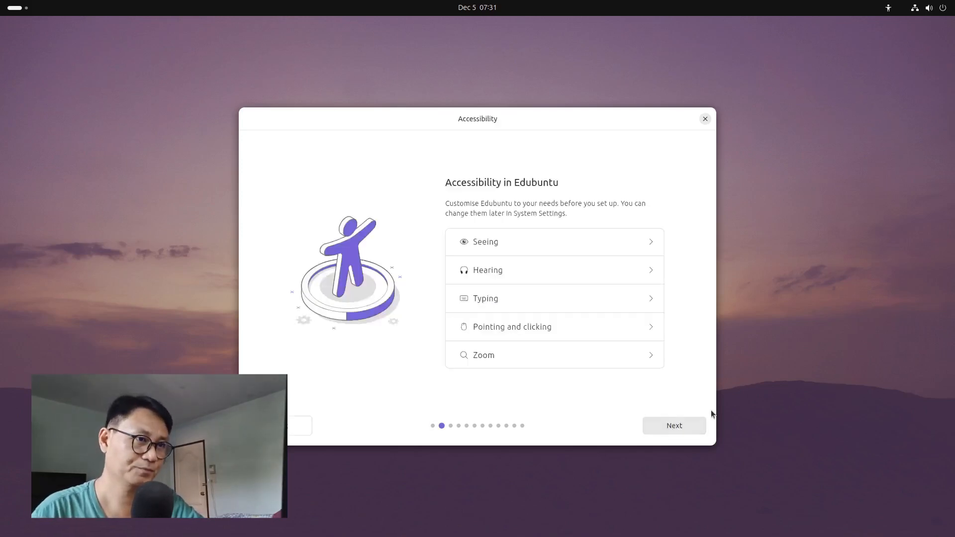
left_click(682, 424)
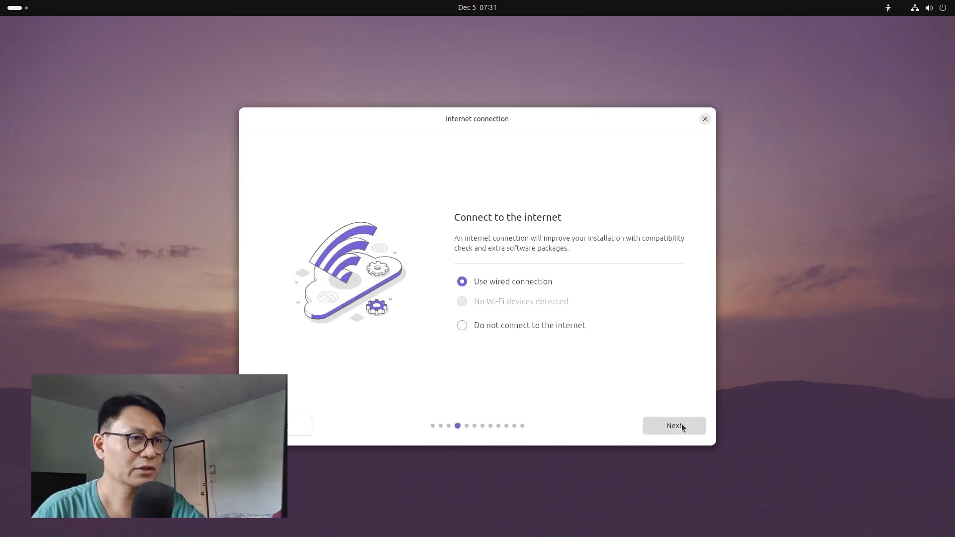
left_click(681, 424)
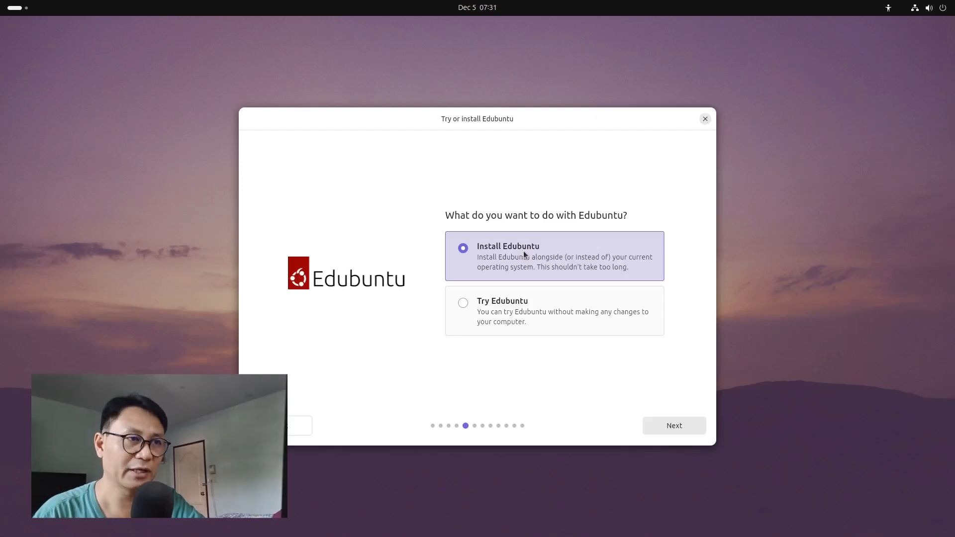
Choose to install Edubuntu with an interactive installation and the full featured Edubuntu Desktop app selection
left_click(674, 426)
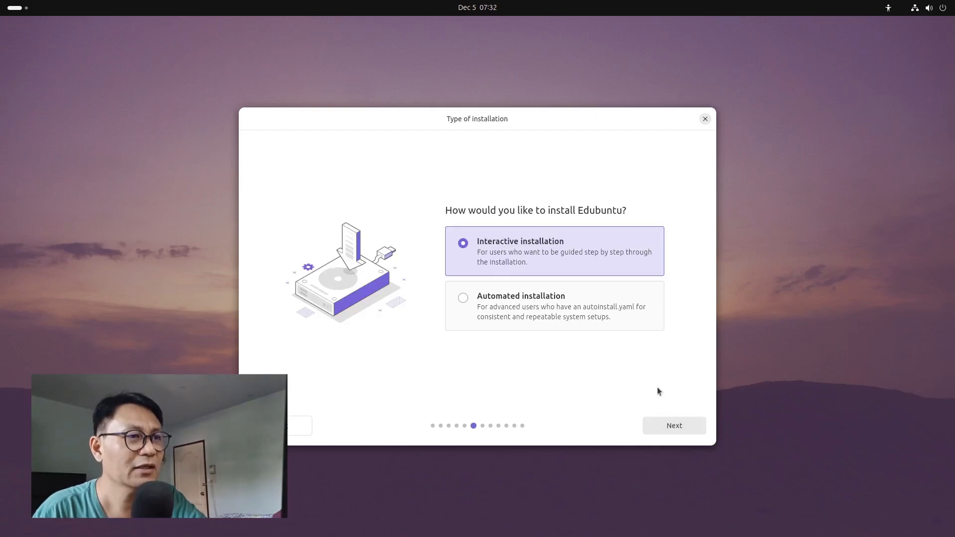
left_click(681, 424)
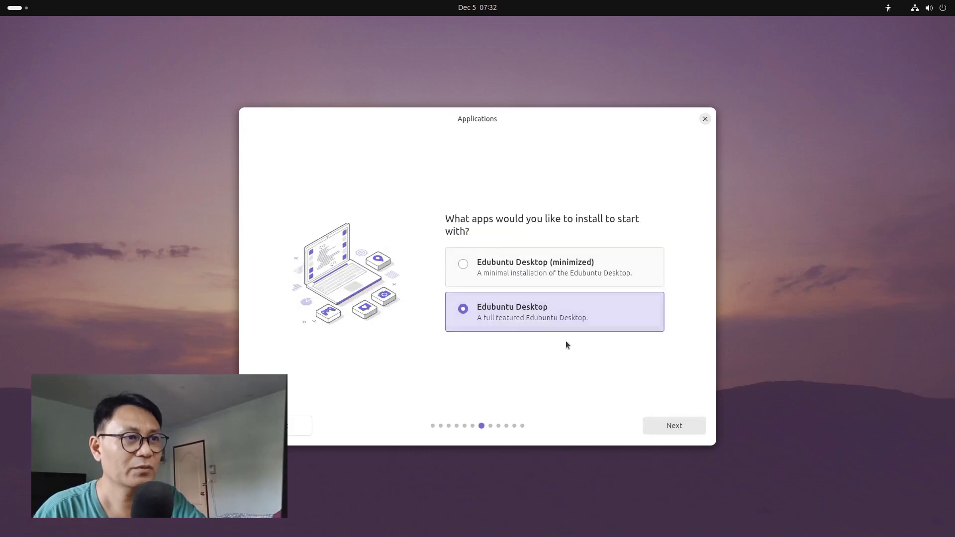
left_click(676, 425)
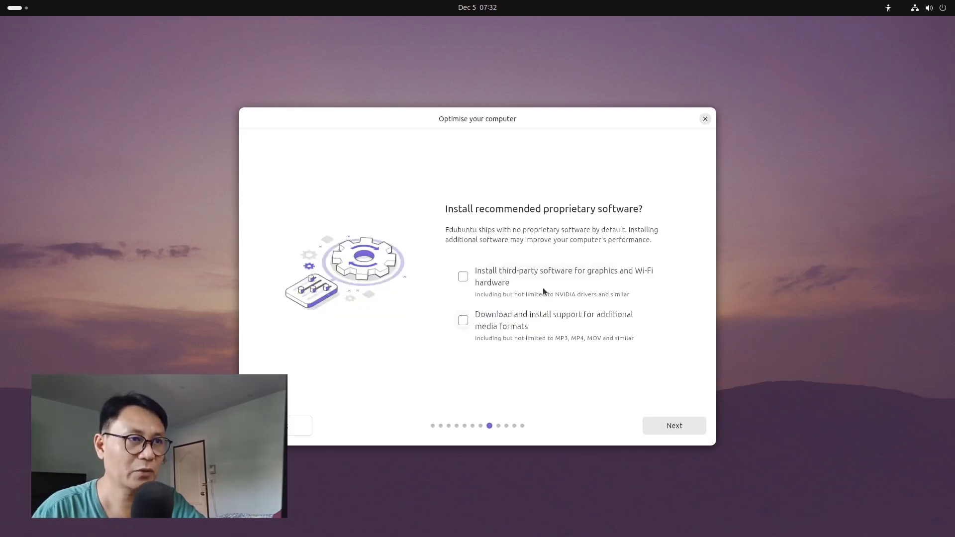
Enable third-party graphics and Wi-Fi software and additional media formats, and accept erasing the disk to install Edubuntu
left_click(509, 279)
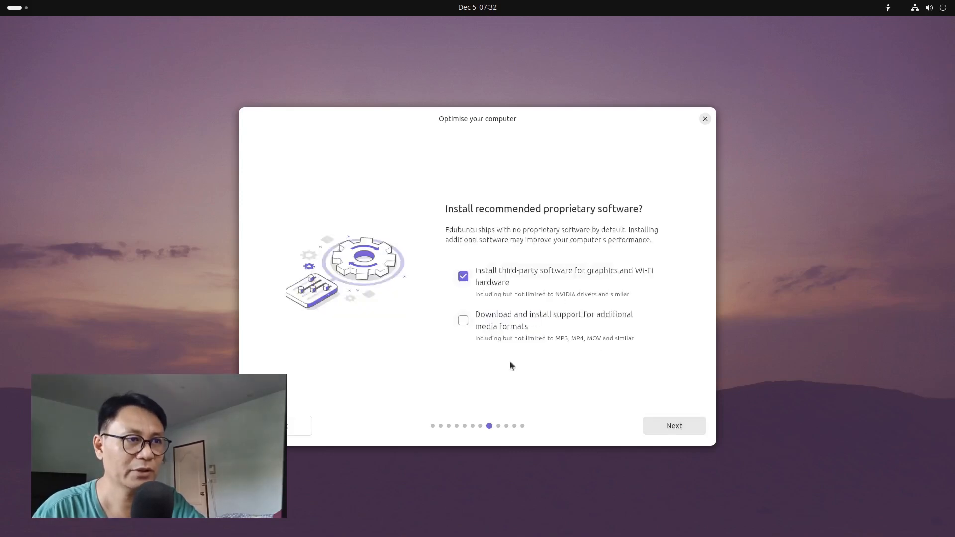
left_click(495, 327)
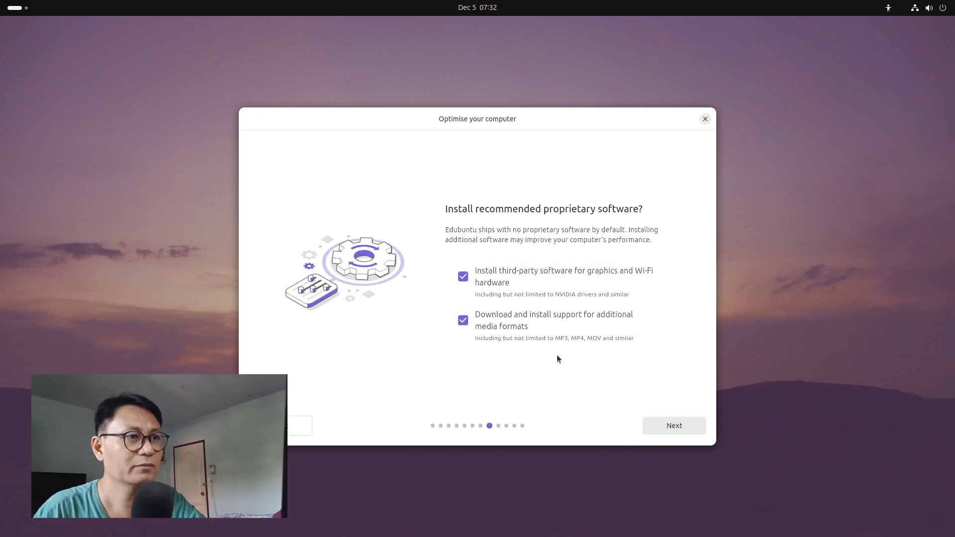
left_click(672, 426)
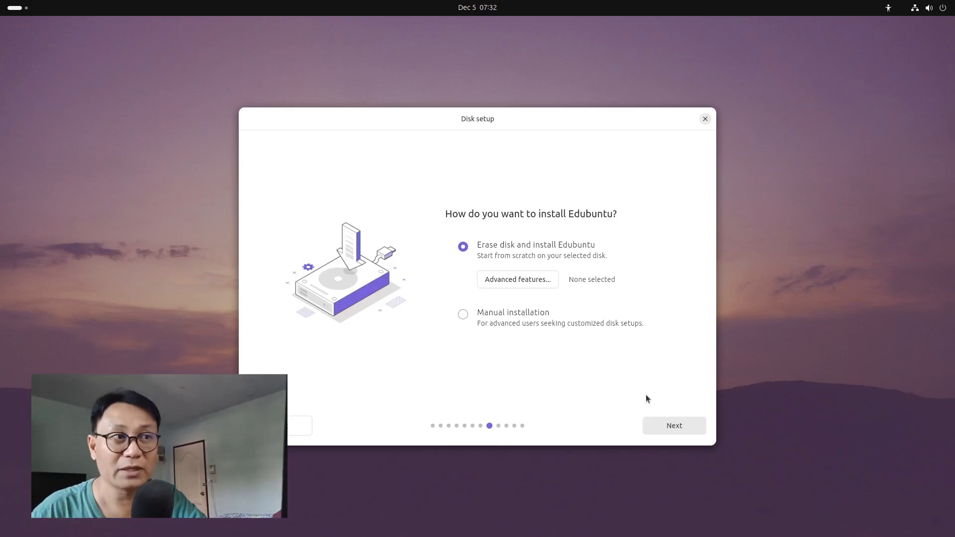
key("Return")
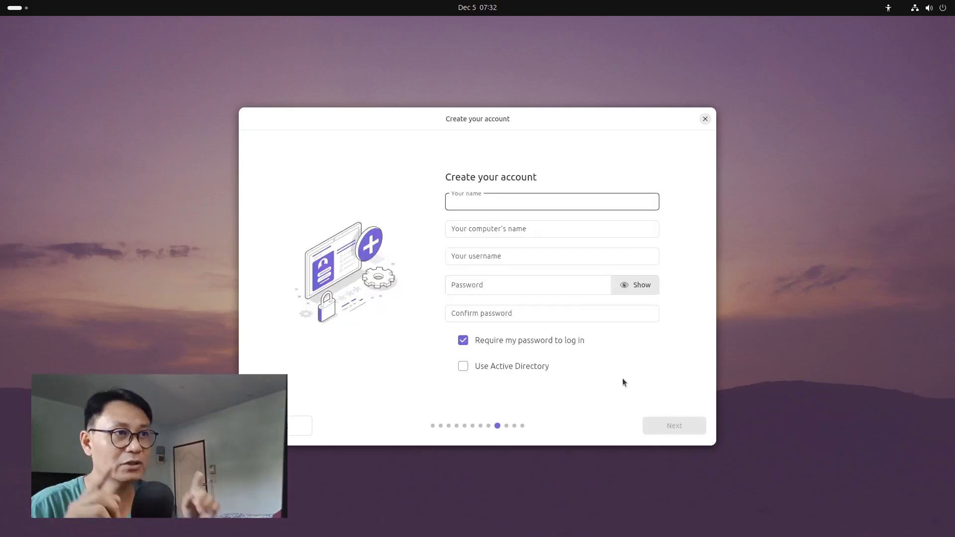
Fill in the account owner's name and enter and confirm the account password, keeping the suggested computer name and username
type("rialbbe")
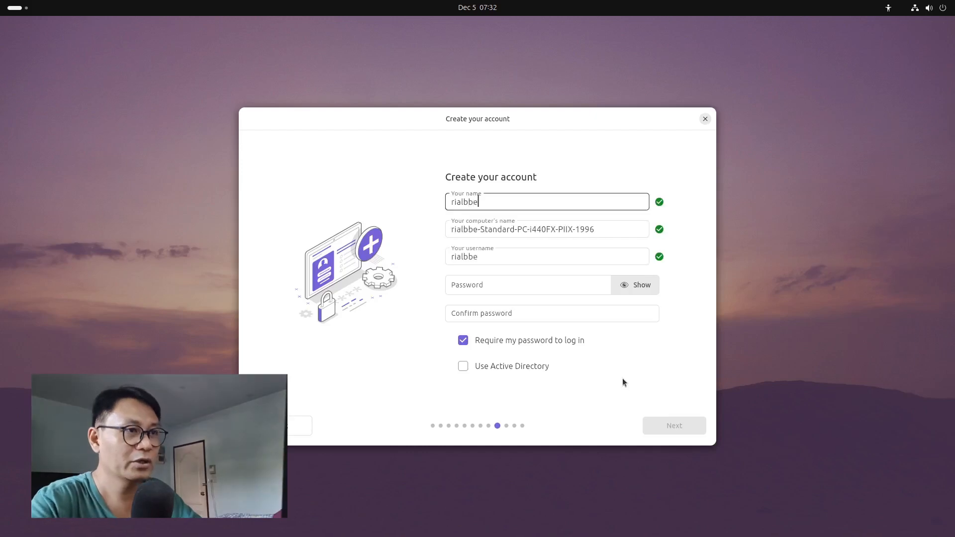
left_click(488, 286)
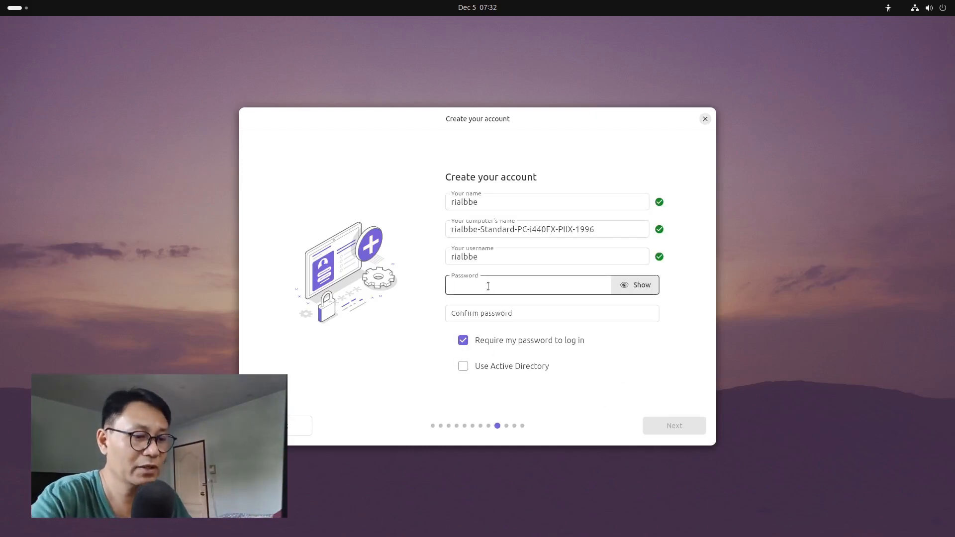
type("••••")
left_click(493, 306)
type("••••")
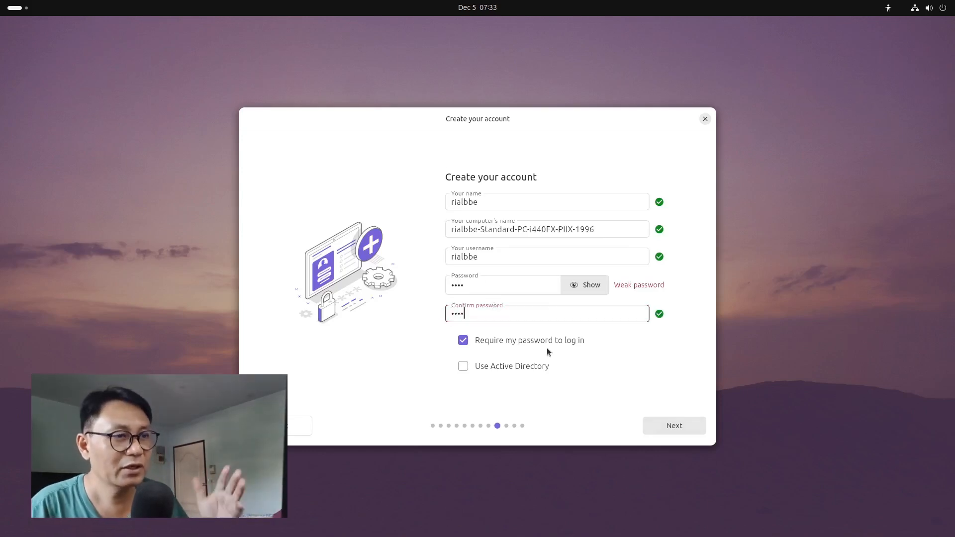
Accept the account details and the Asia/Bangkok timezone, install Edubuntu, and restart the machine once installation finishes
left_click(679, 427)
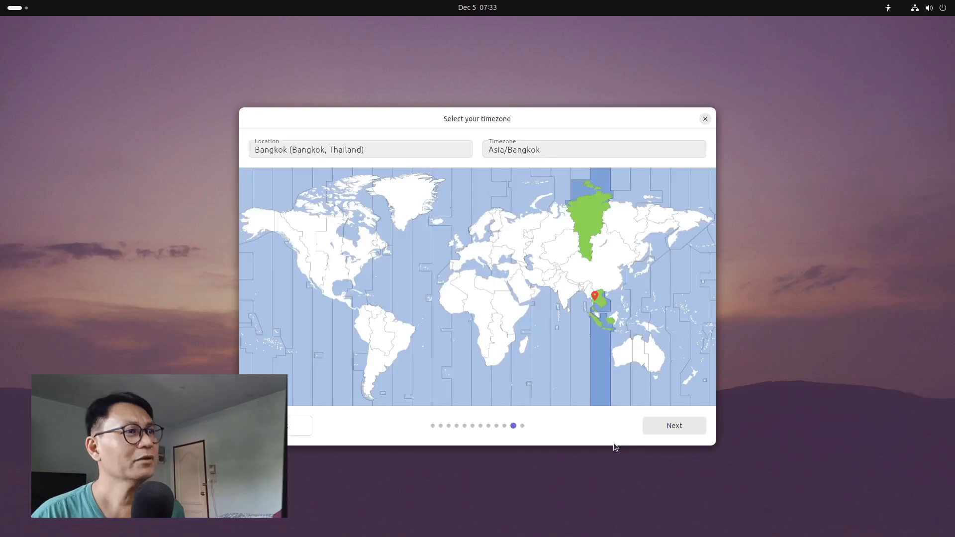
left_click(677, 426)
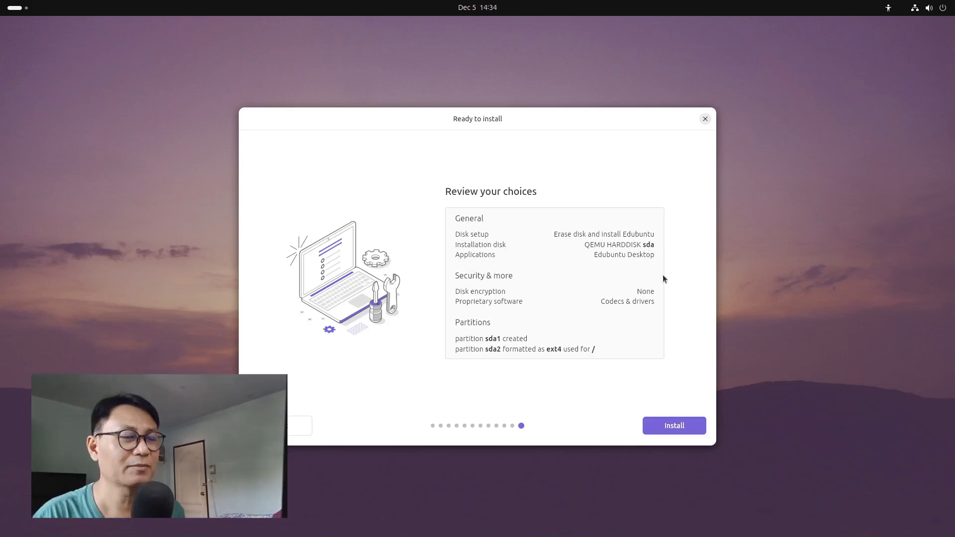
left_click(668, 426)
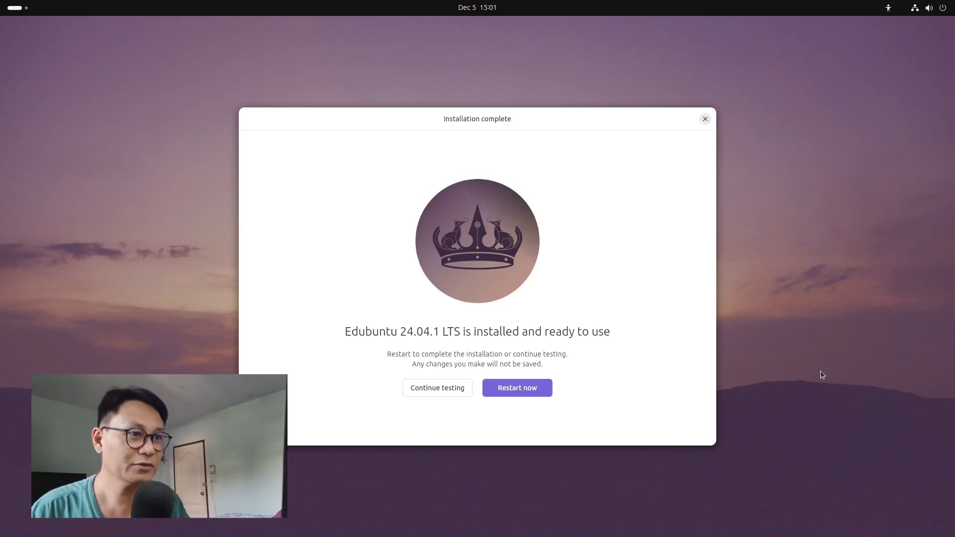
left_click(530, 390)
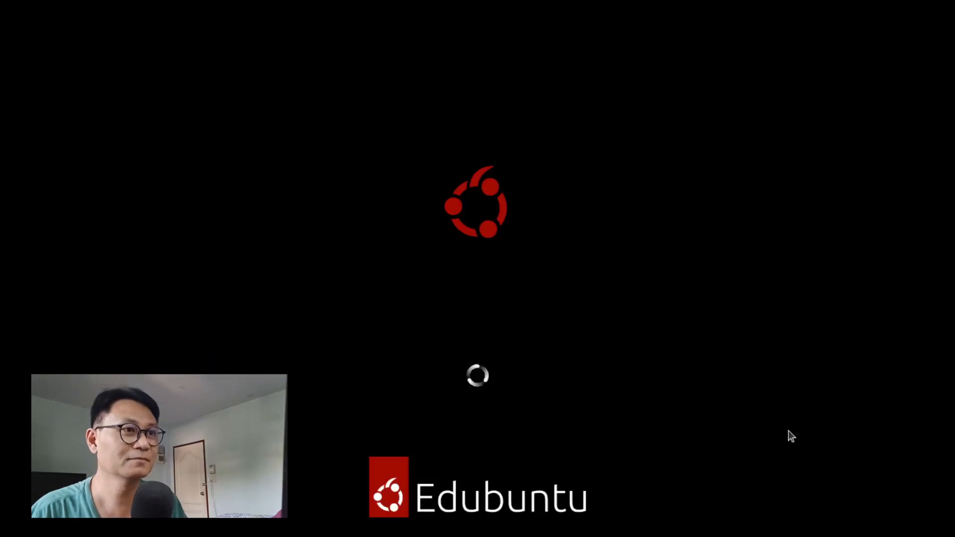
key("Return")
Remove edubuntu-24.04.1-desktop-amd64.iso from the CD/DVD drive in the Linux Test box's preferences
right_click(356, 214)
left_click(485, 281)
right_click(377, 205)
left_click(368, 336)
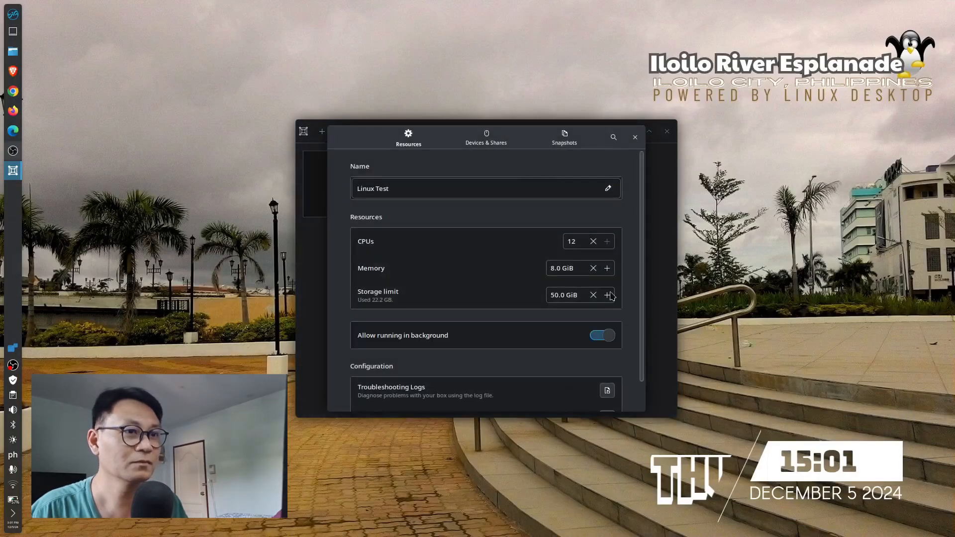
left_click(482, 141)
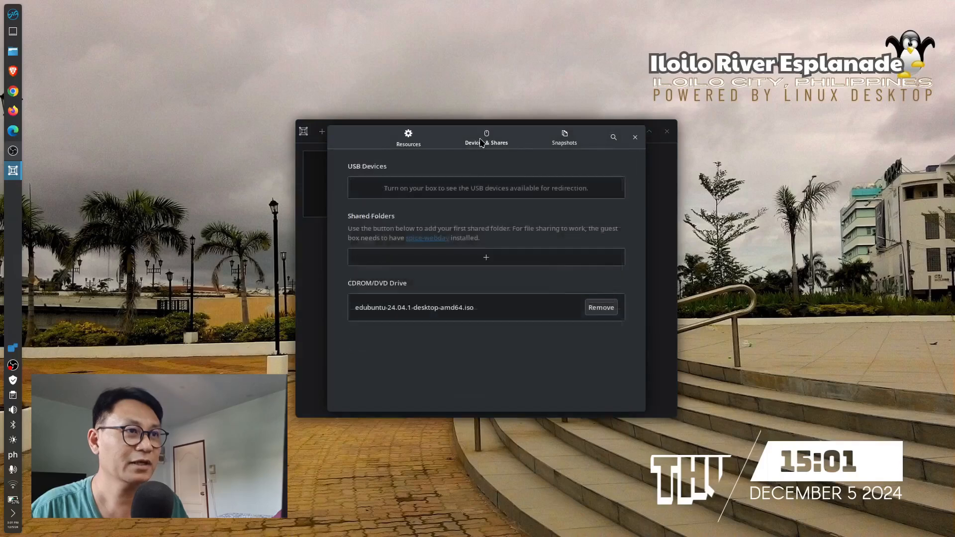
left_click(601, 307)
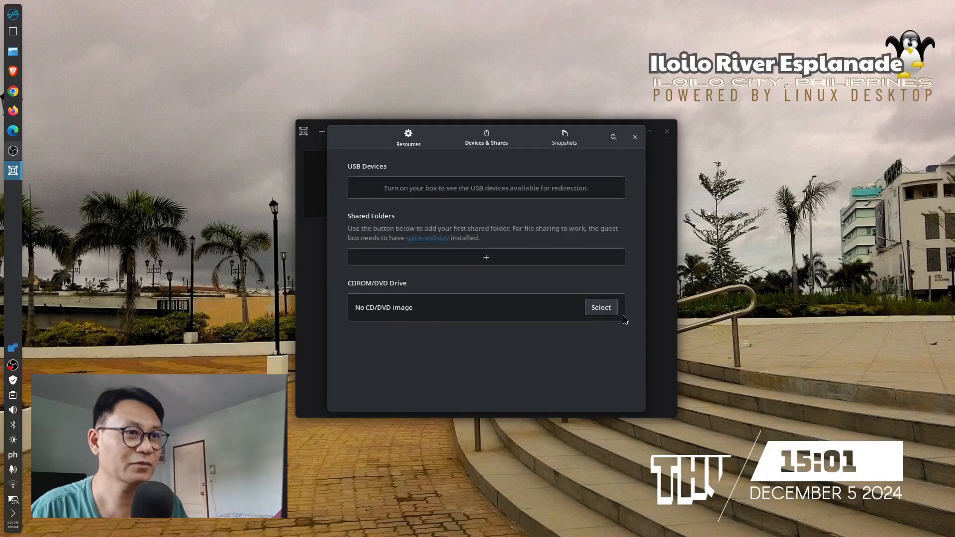
left_click(634, 137)
Start the Linux Test box in fullscreen and log in to Edubuntu with the account password
right_click(351, 204)
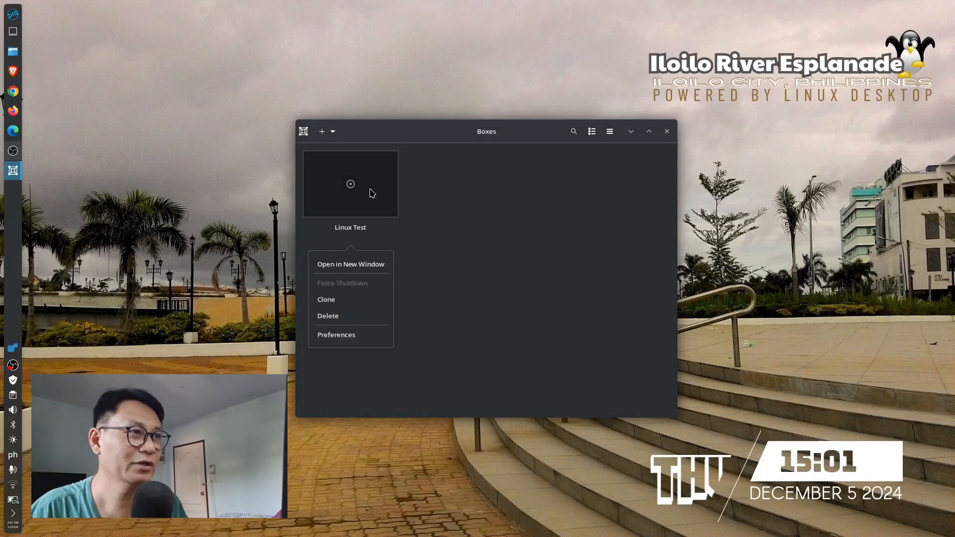
left_click(372, 193)
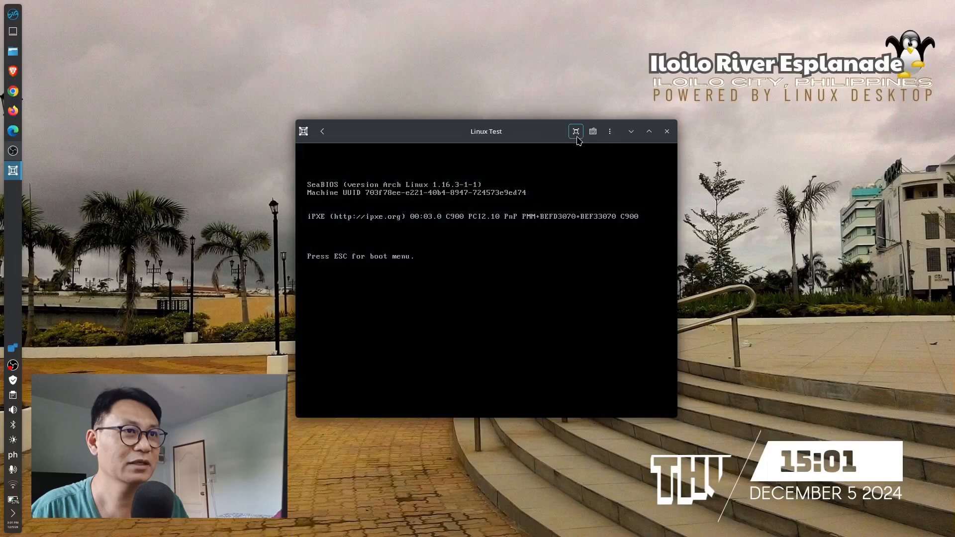
left_click(575, 132)
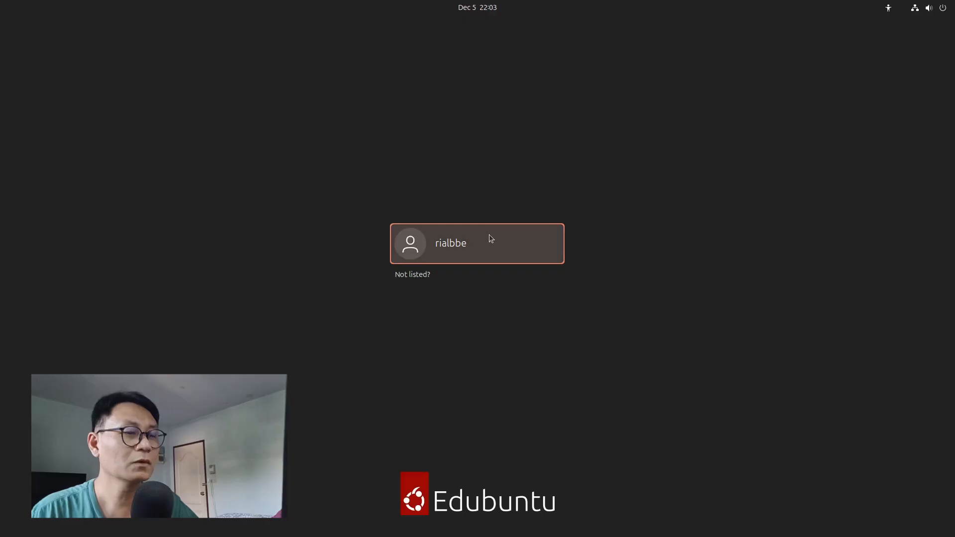
left_click(488, 235)
type("****")
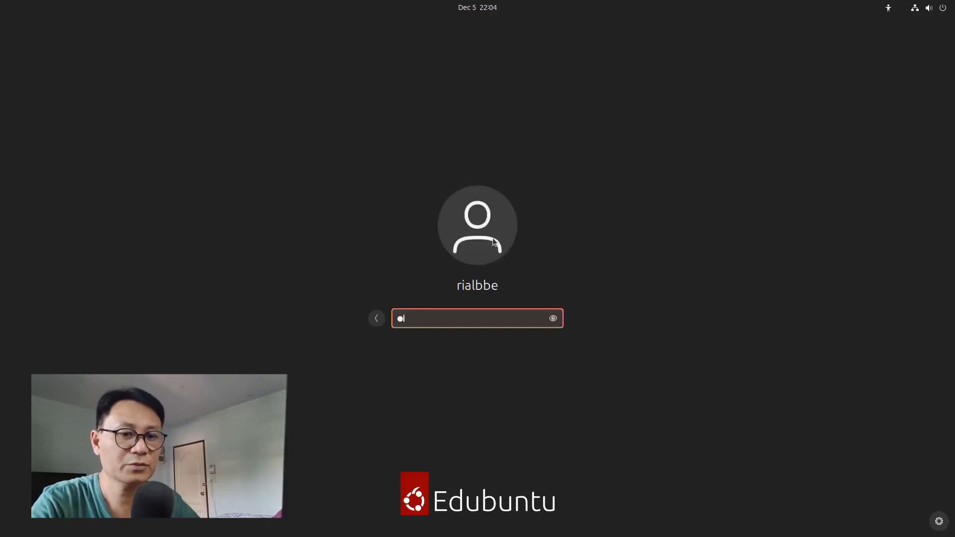
key("Return")
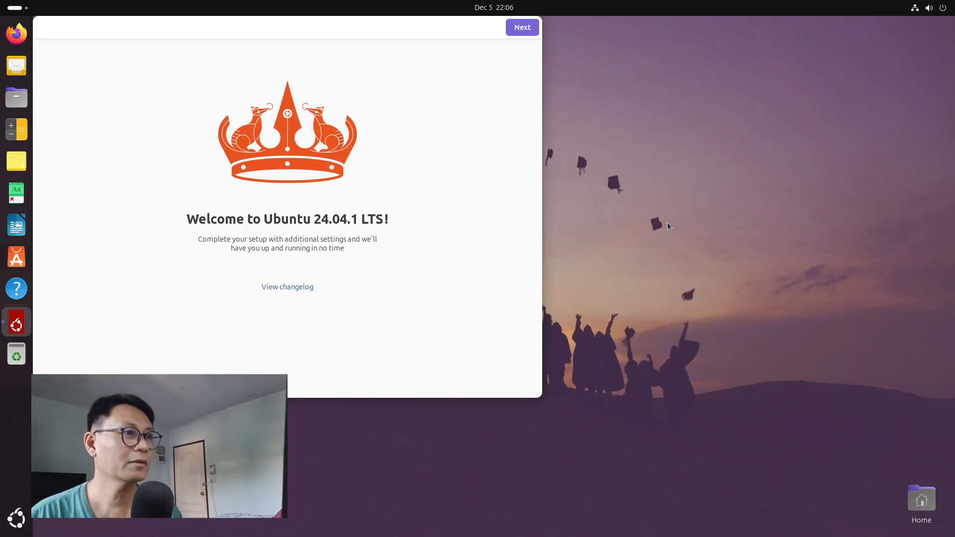
Complete the welcome setup, skipping Ubuntu Pro for now and agreeing to share system data with the Ubuntu team
left_click(529, 29)
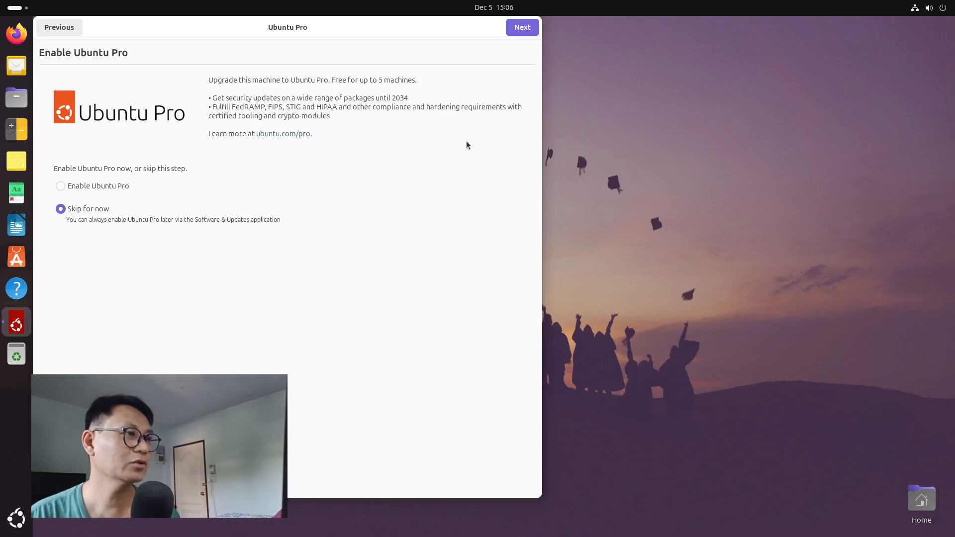
left_click(521, 34)
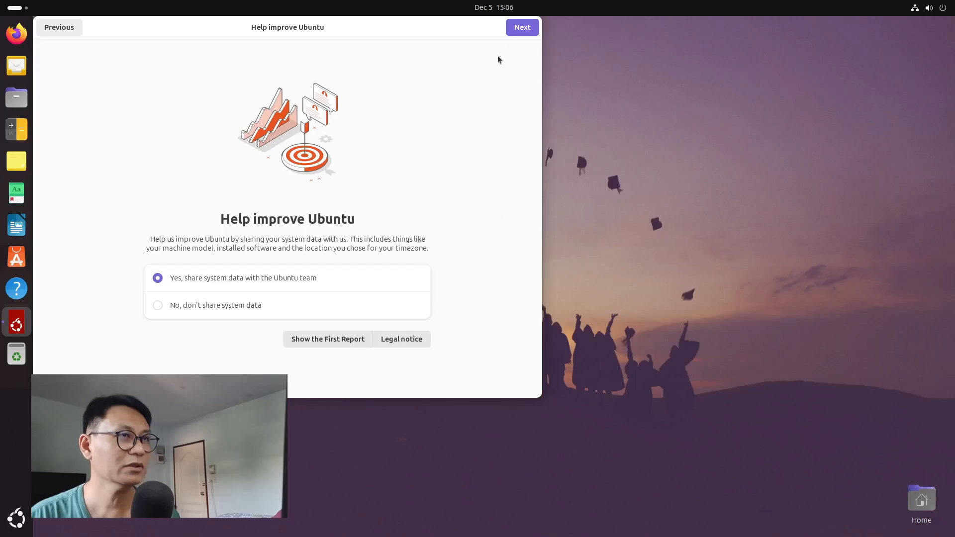
left_click(522, 34)
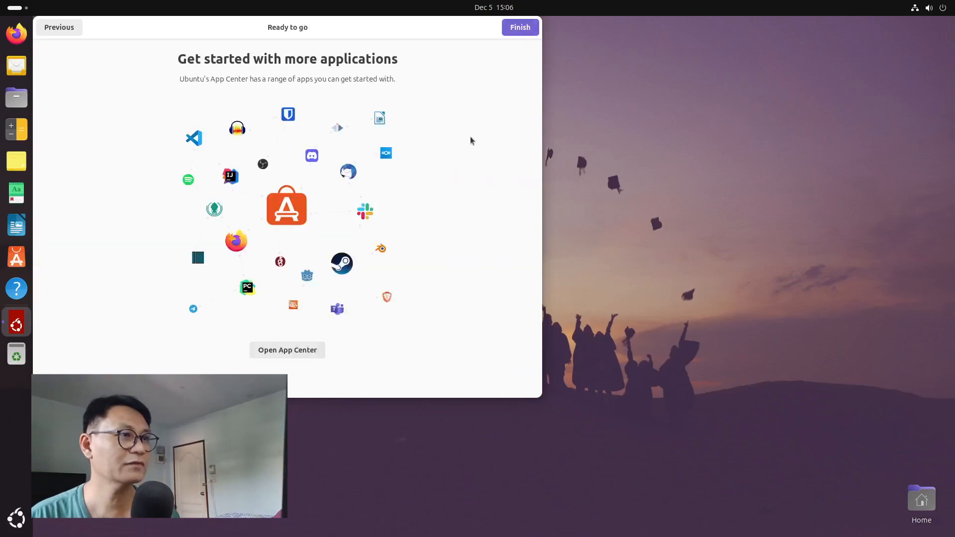
left_click(522, 35)
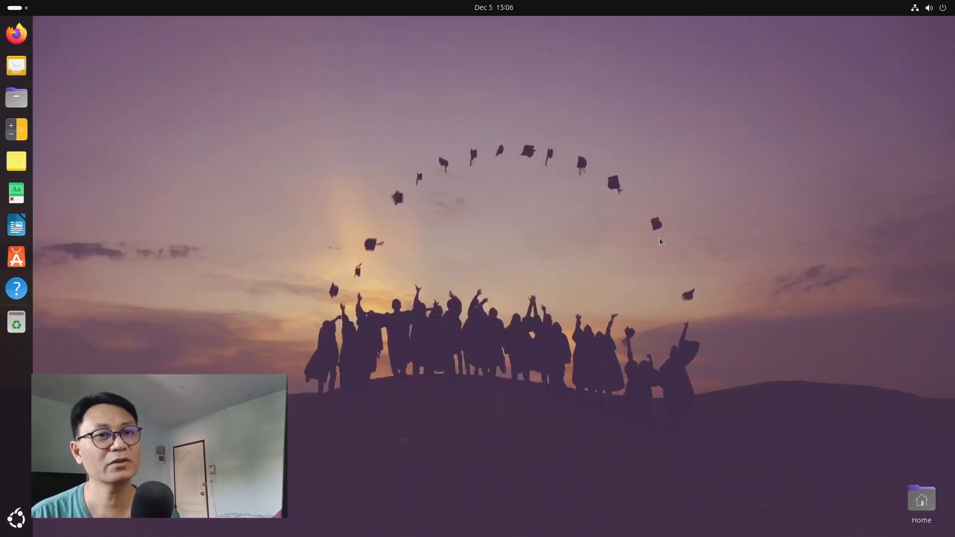
View the power-off options in the desktop's quick settings and turn on Dark Style
left_click(921, 497)
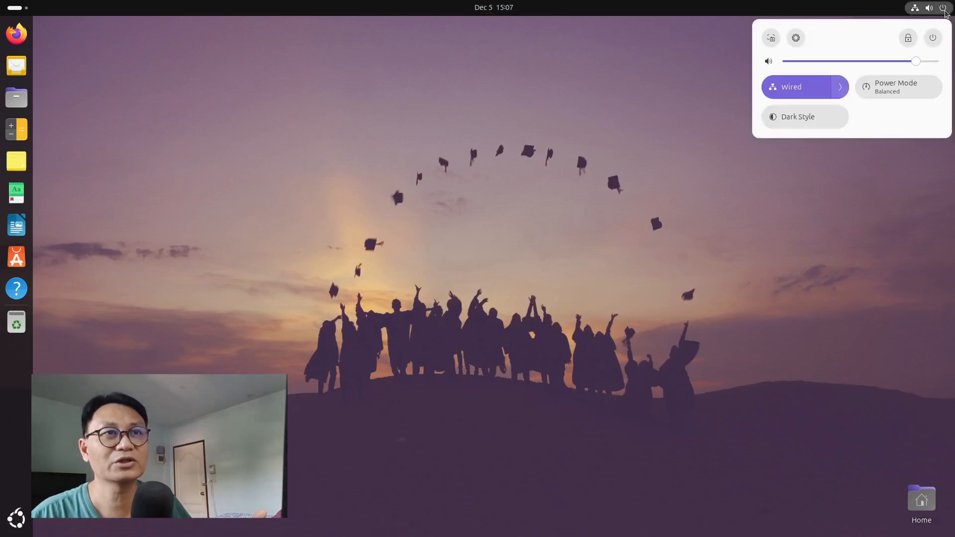
left_click(935, 39)
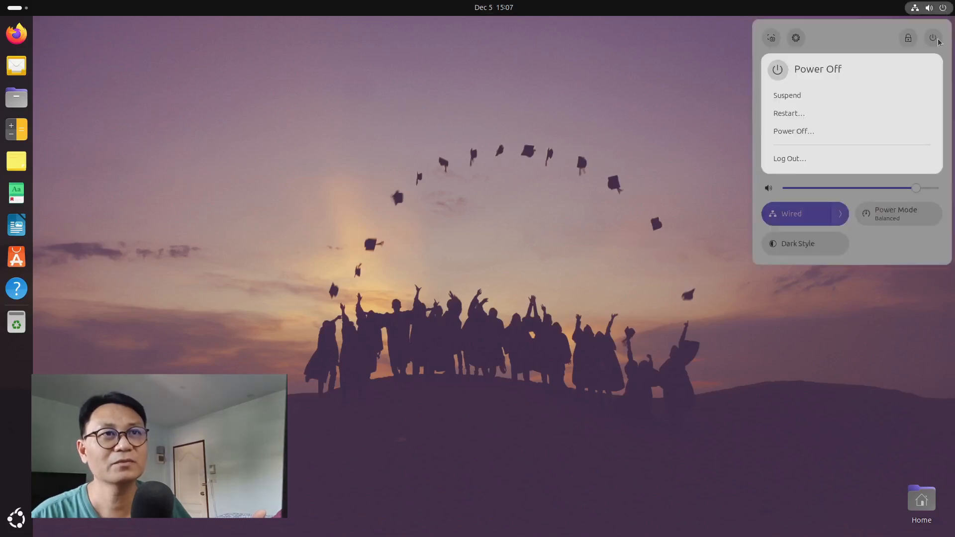
left_click(936, 39)
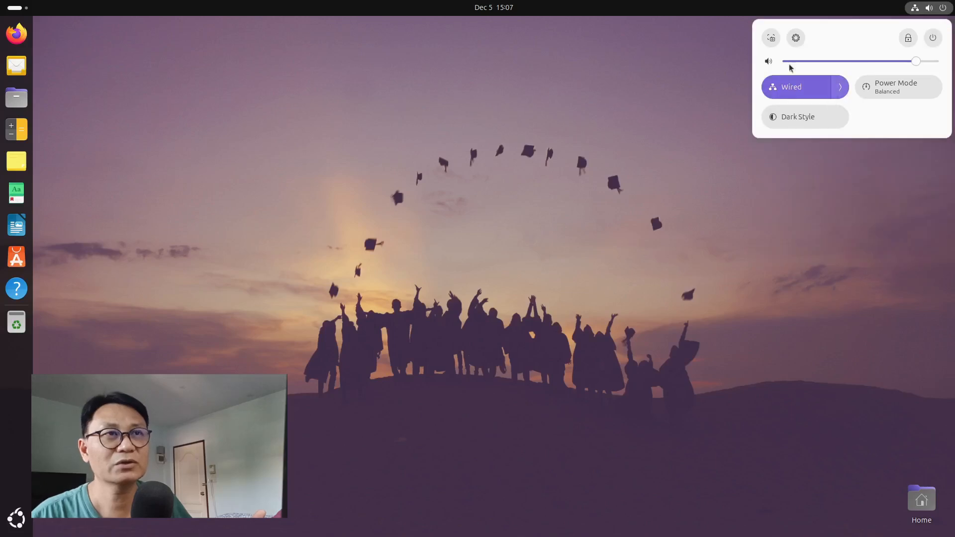
left_click(807, 114)
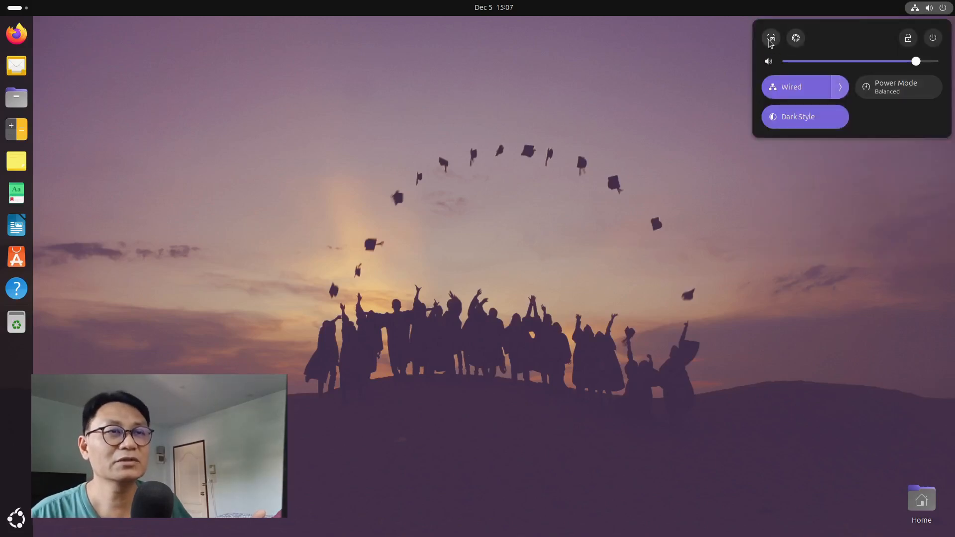
Examine the operating system and hardware details on the System settings' About page, and close Settings
left_click(796, 38)
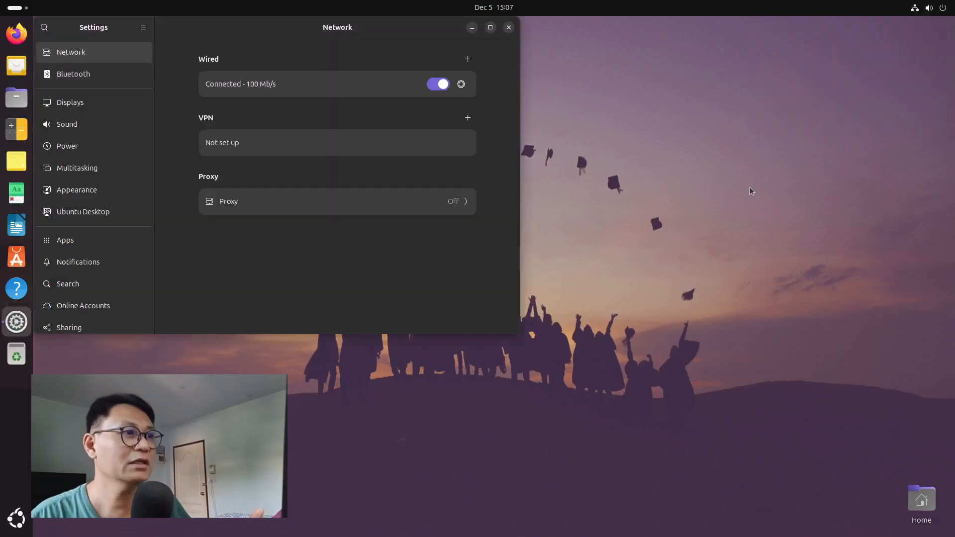
left_click_drag(416, 34, 660, 135)
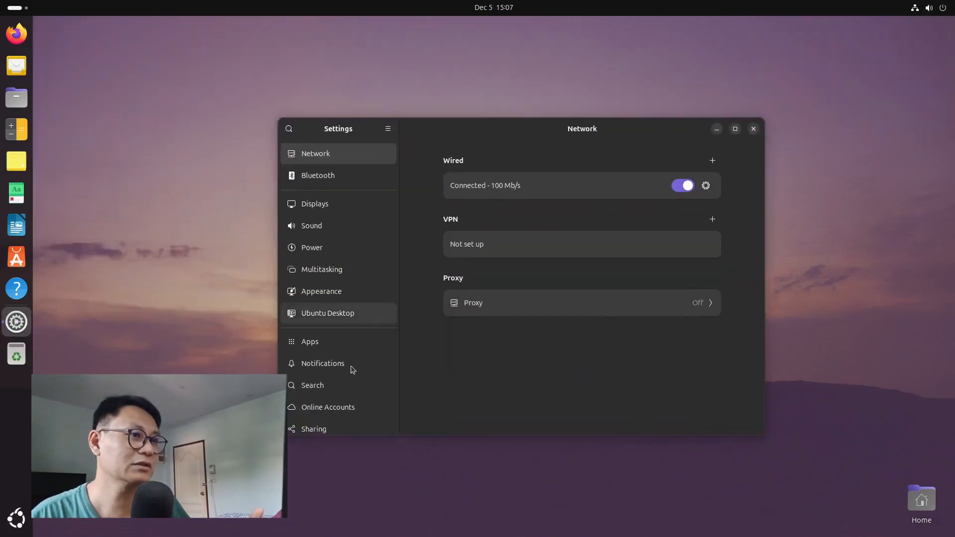
scroll(317, 372, "down", 1)
scroll(316, 372, "down", 4)
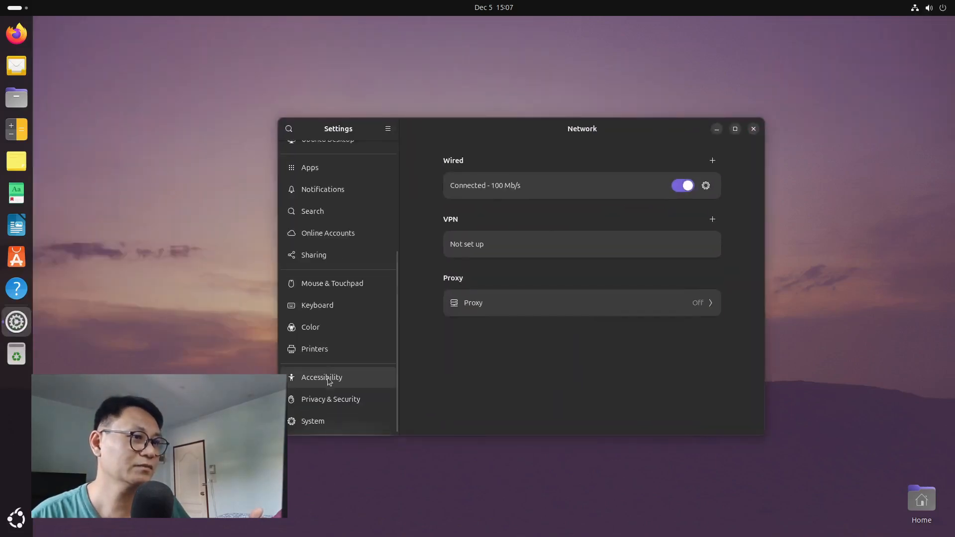
left_click(338, 421)
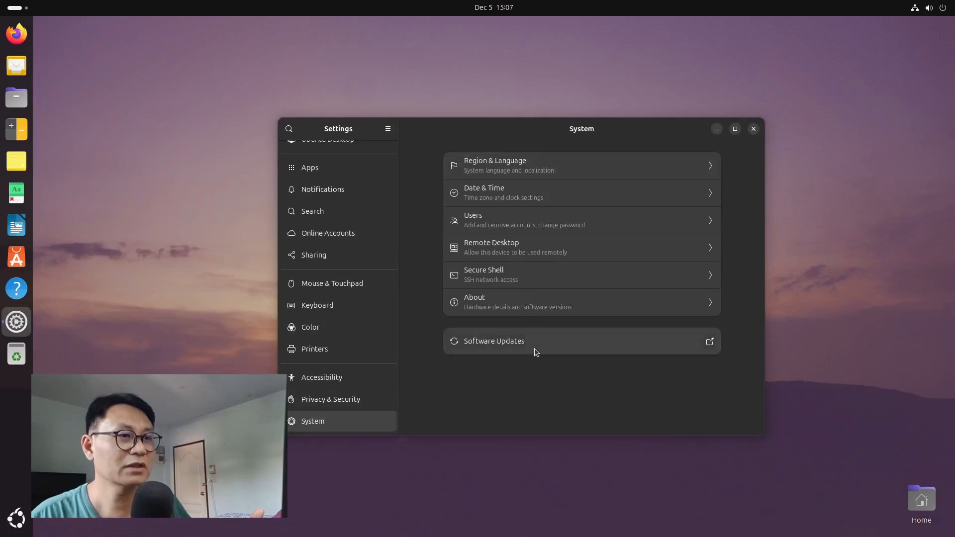
left_click(536, 301)
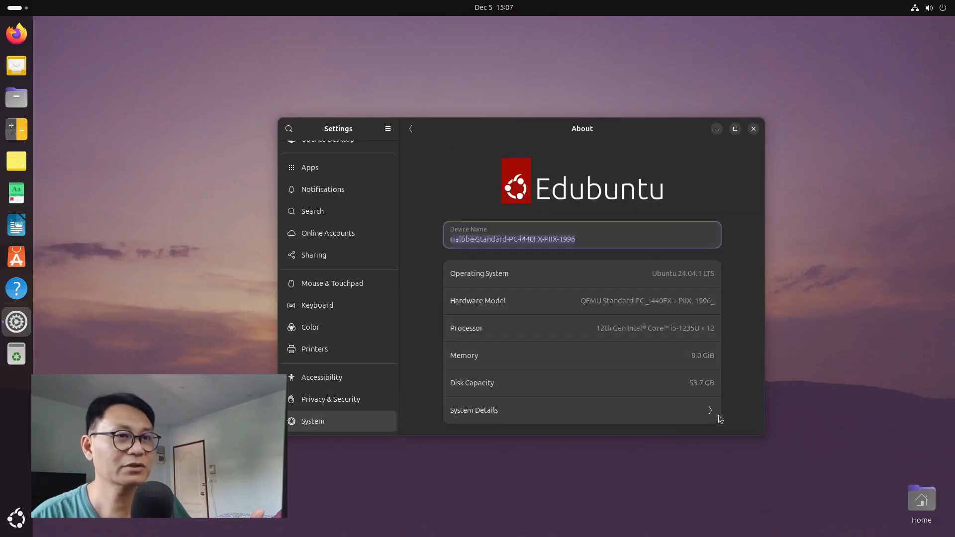
left_click_drag(719, 436, 718, 502)
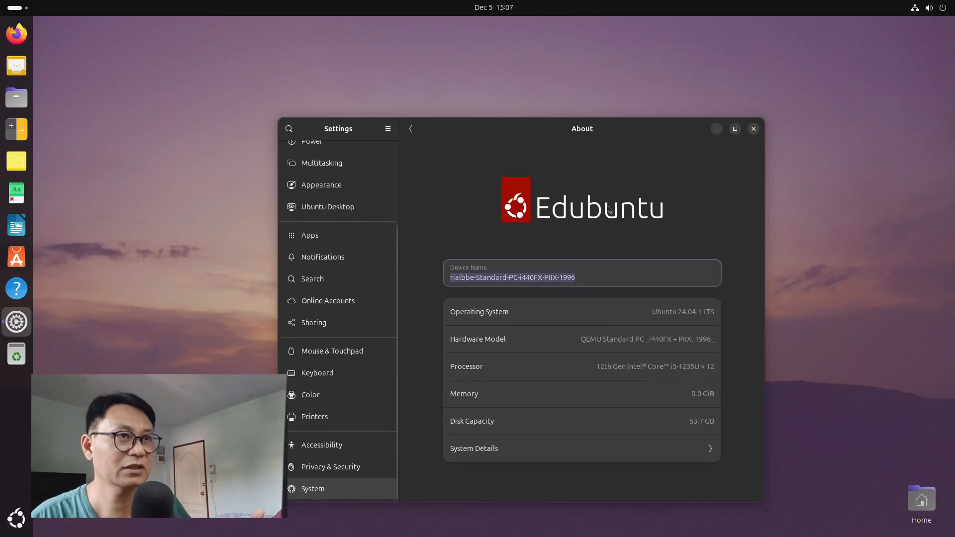
left_click_drag(635, 134, 589, 83)
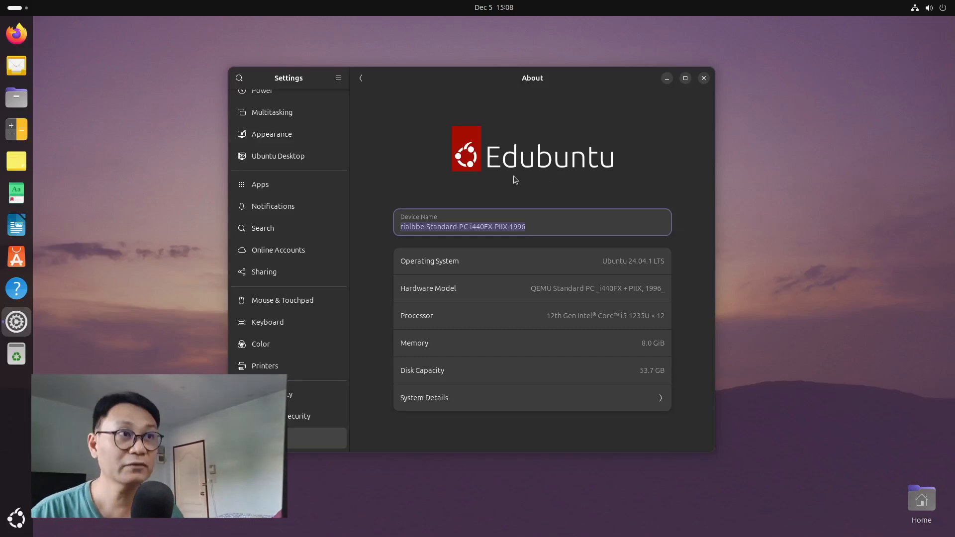
left_click(704, 78)
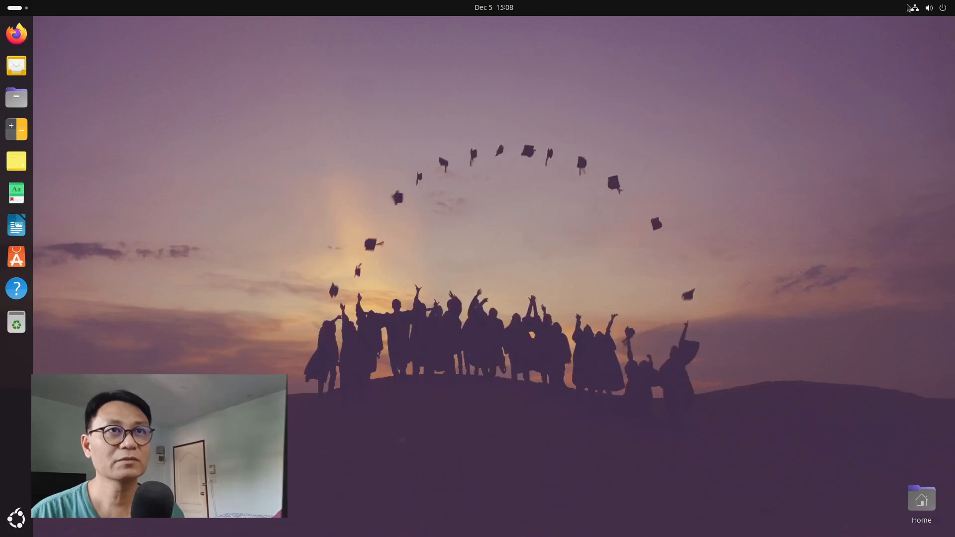
View the workspace overview and return to the desktop
left_click(918, 8)
left_click(863, 5)
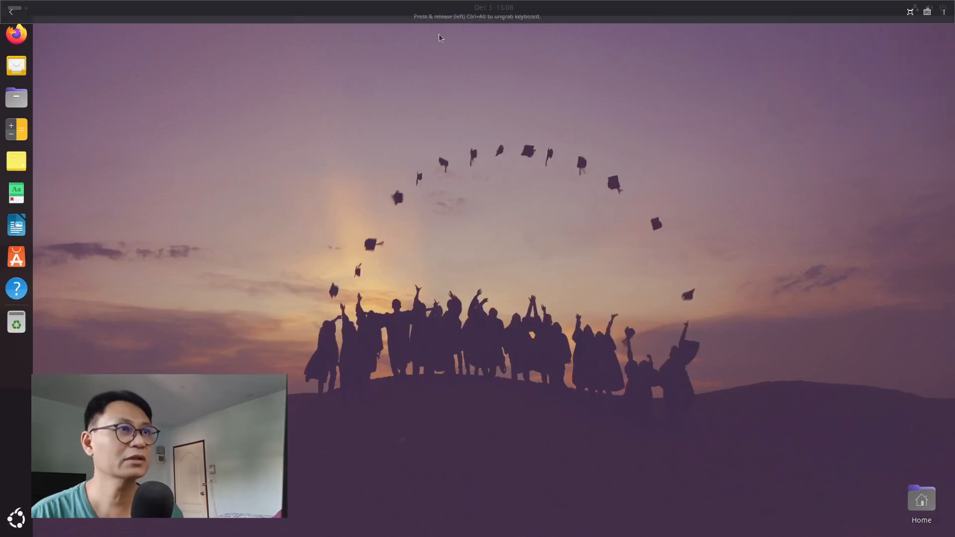
left_click(14, 8)
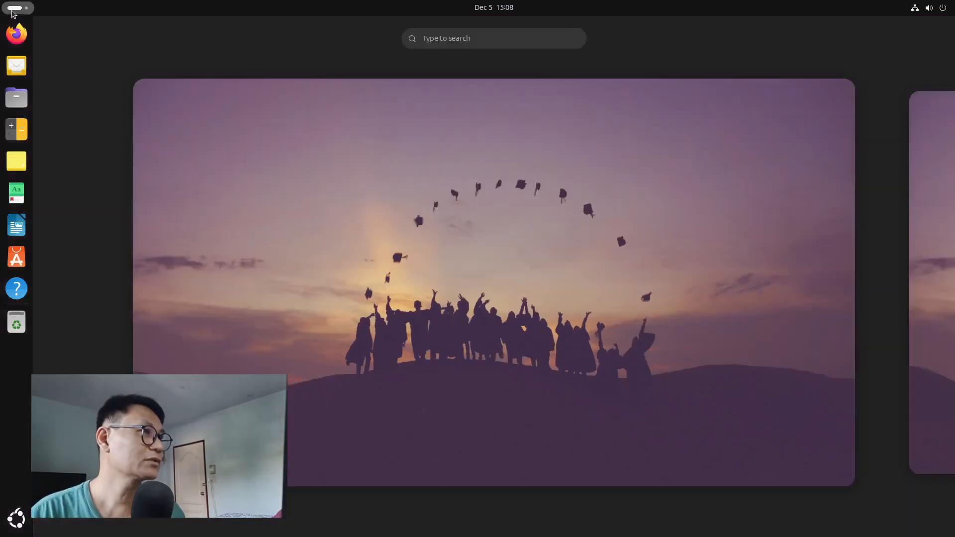
scroll(353, 209, "down", 1)
scroll(353, 209, "up", 1)
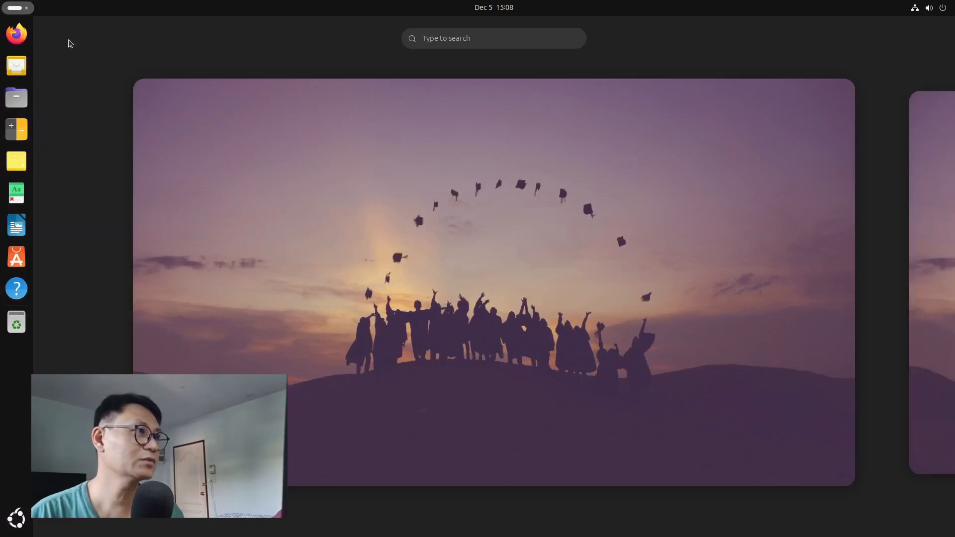
left_click(234, 177)
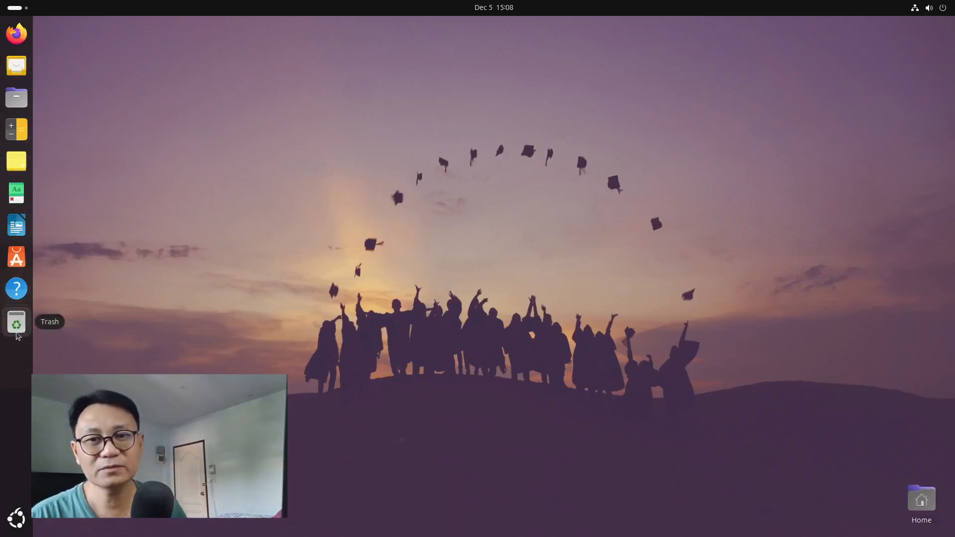
Show the installed applications and look through both pages of the app grid
left_click(25, 522)
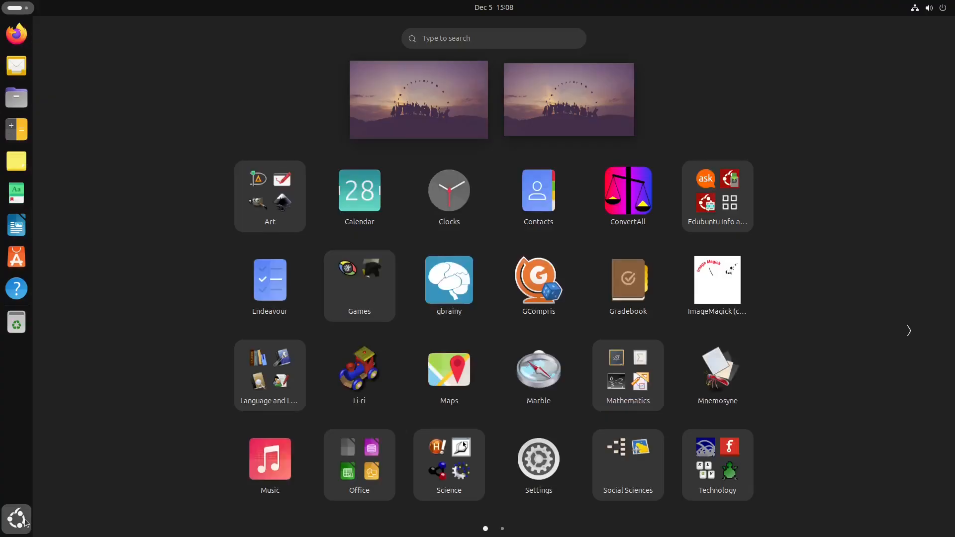
left_click(24, 523)
left_click(23, 523)
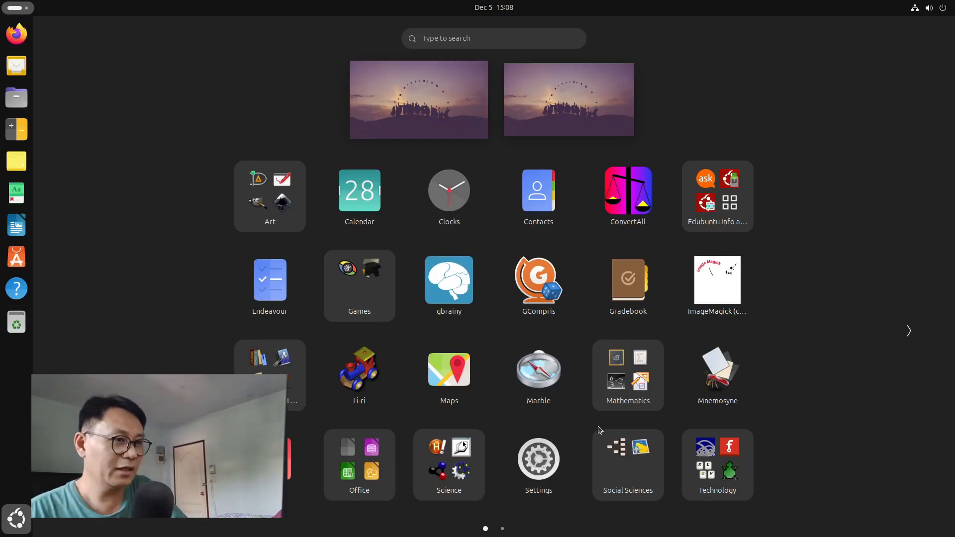
scroll(598, 429, "down", 1)
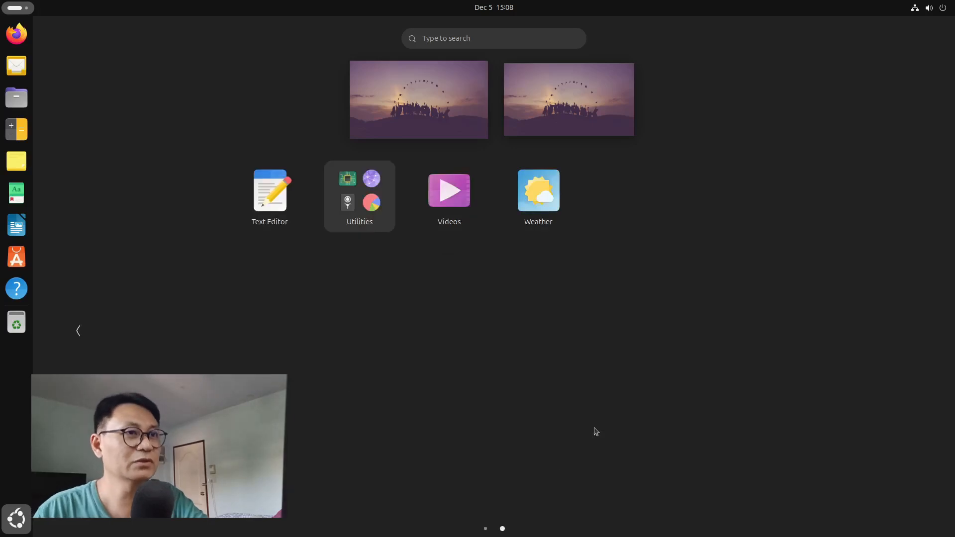
Return to the first app grid page and examine the contents of the Art and Games folders
scroll(597, 430, "up", 1)
scroll(596, 430, "down", 1)
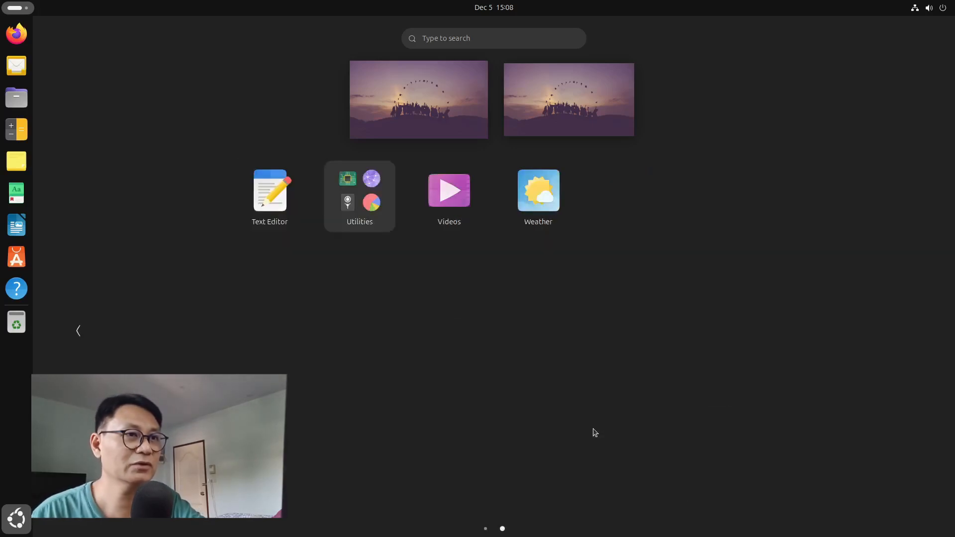
scroll(595, 432, "up", 1)
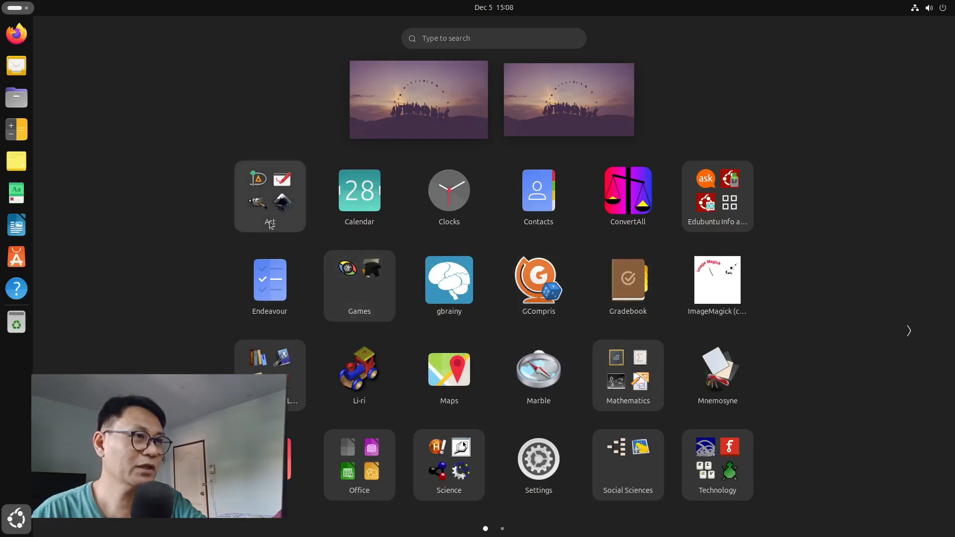
left_click(283, 219)
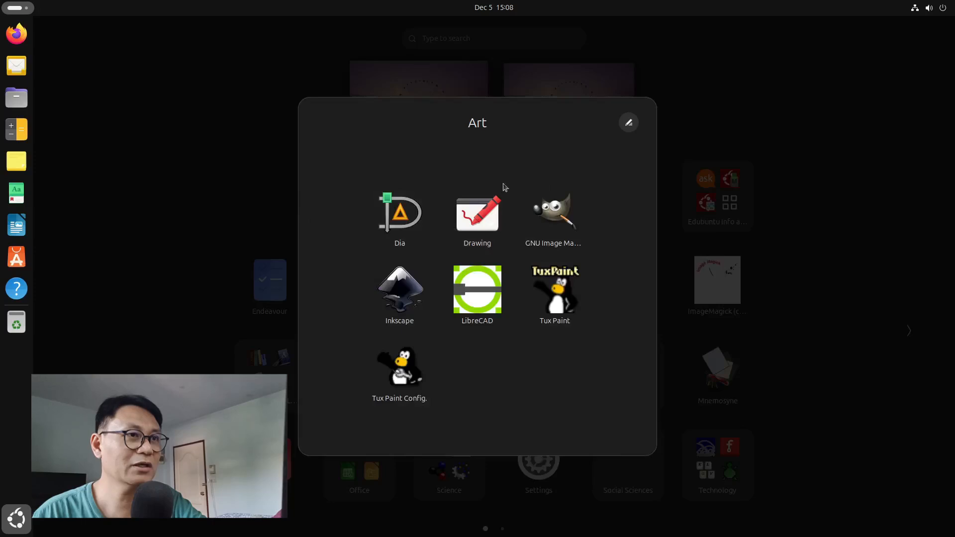
left_click(232, 193)
left_click(374, 300)
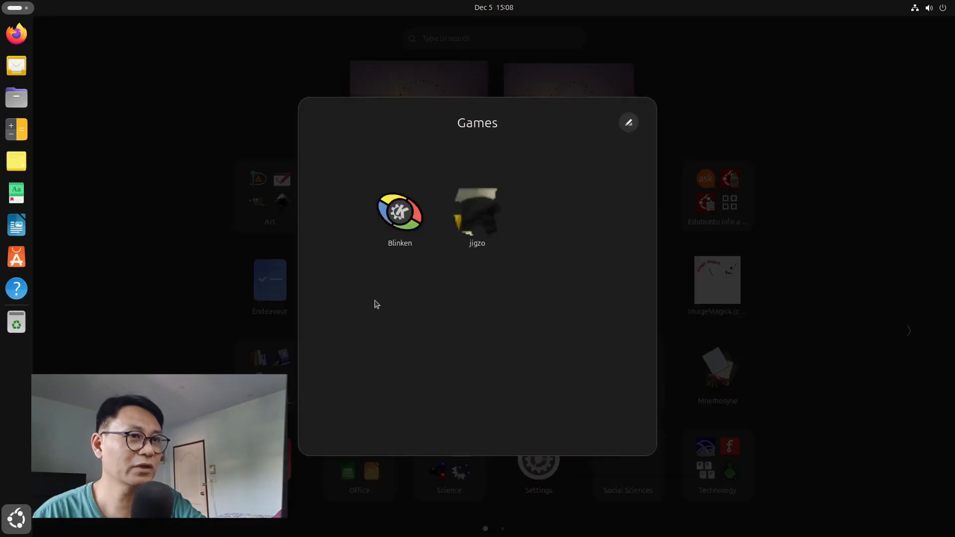
left_click(194, 272)
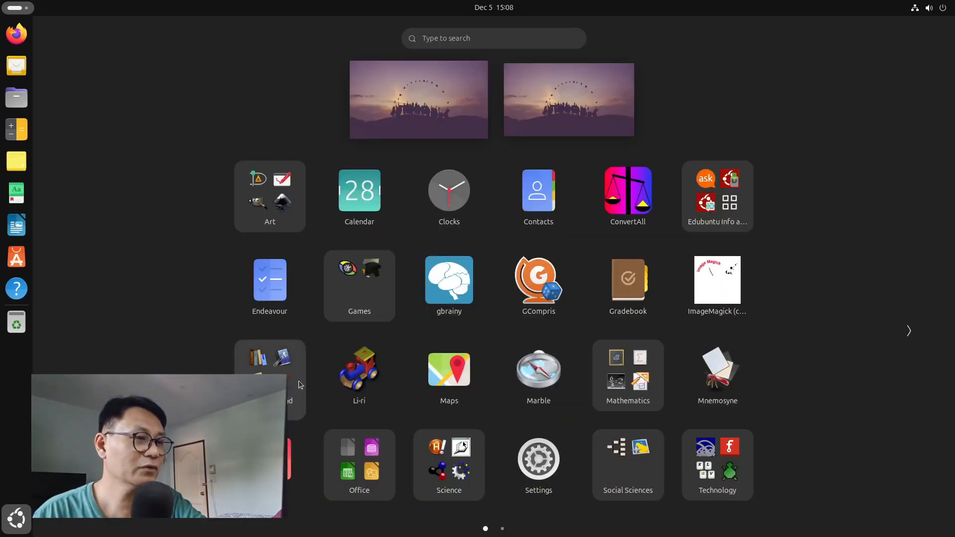
Look into the folder beside Li-ri and the Science folder, and return to the desktop
left_click(298, 385)
left_click(156, 351)
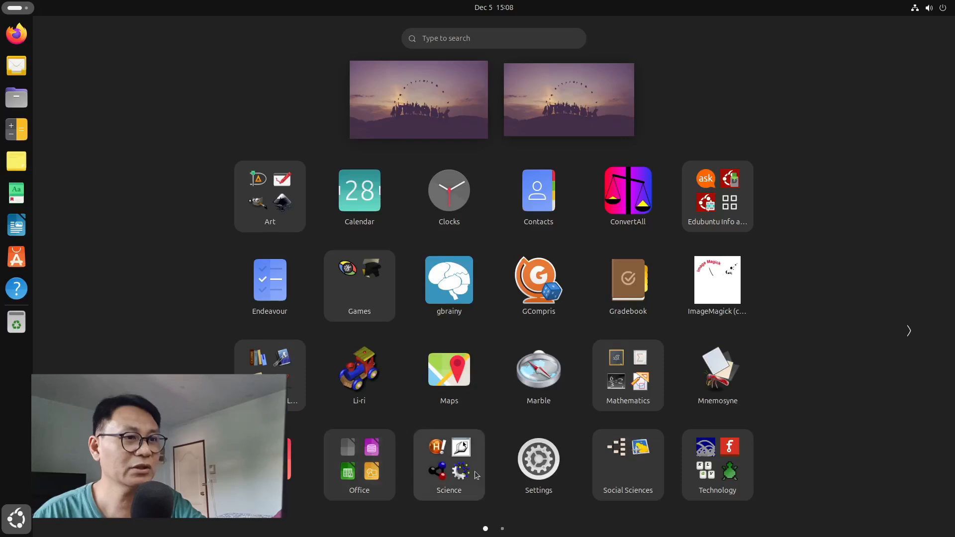
left_click(448, 469)
left_click(448, 469)
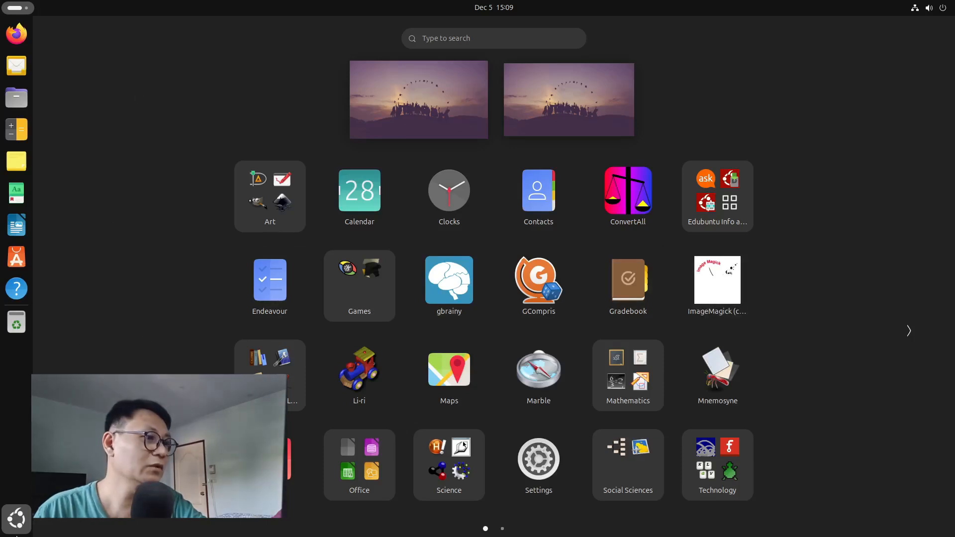
left_click(53, 525)
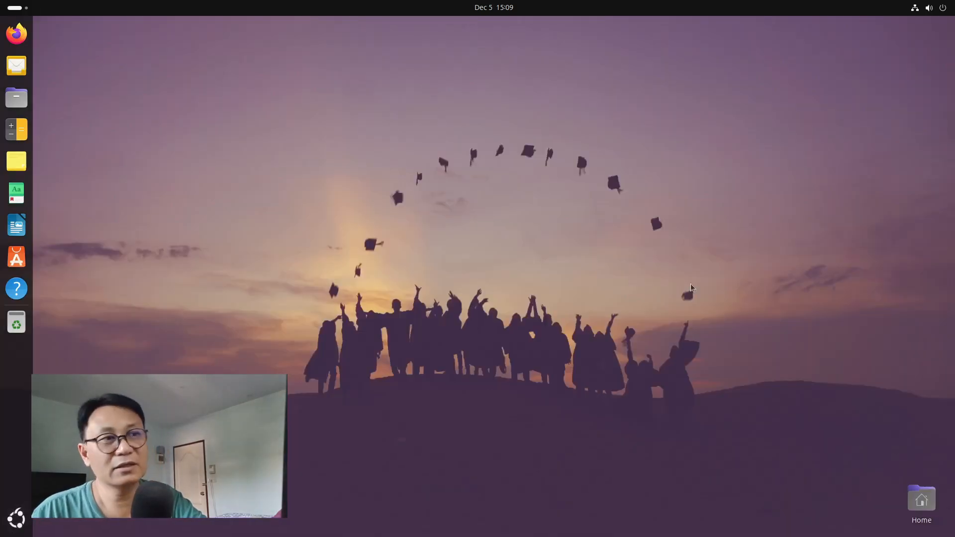
Open the desktop's background settings, and move and enlarge the Settings window so more wallpapers fit
right_click(311, 167)
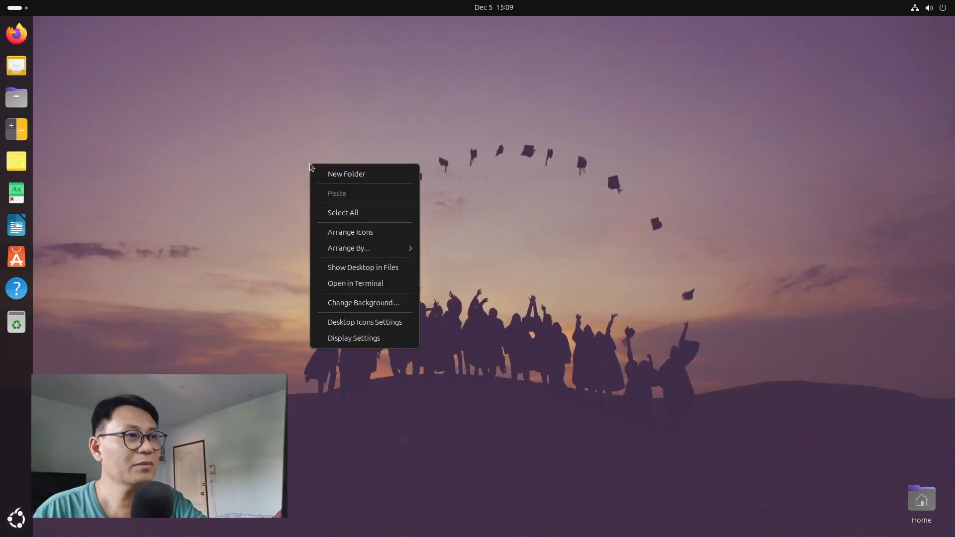
right_click(331, 211)
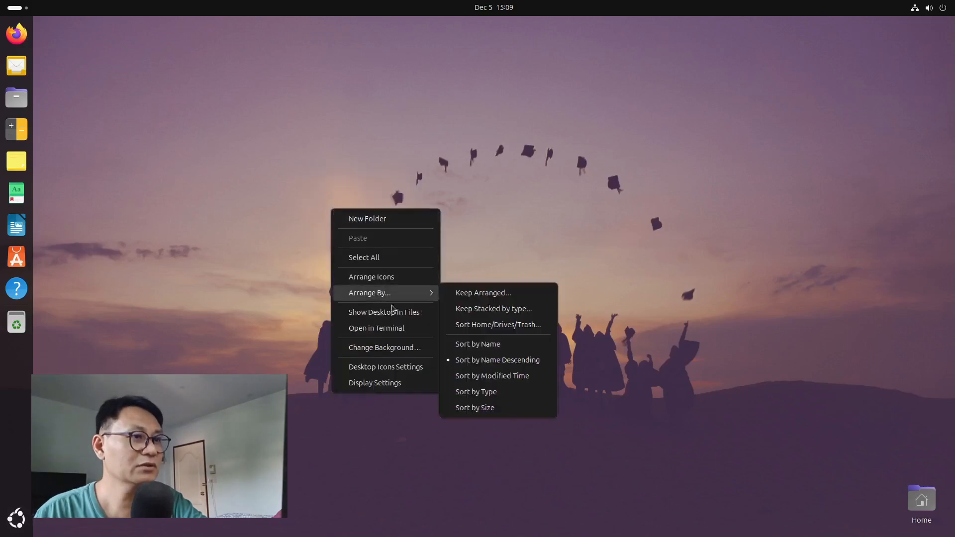
left_click(424, 347)
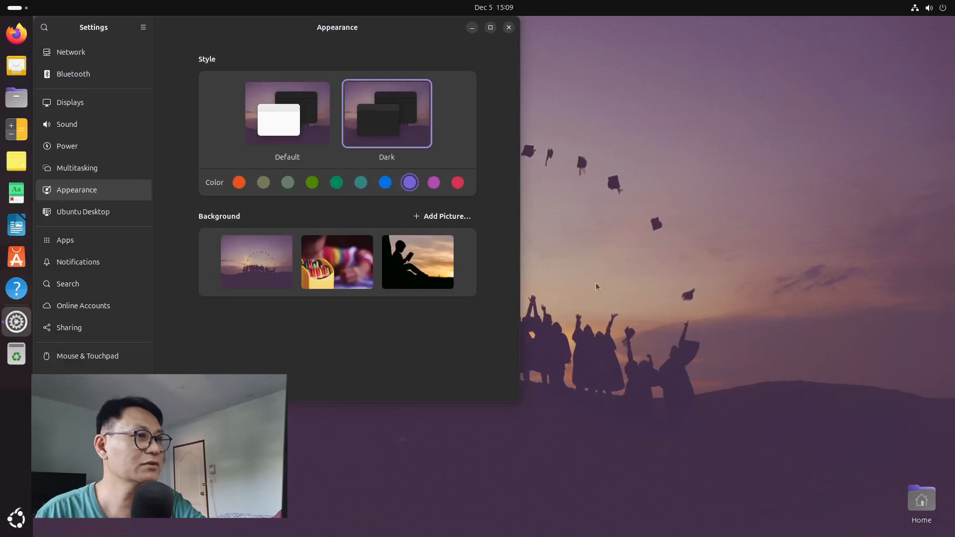
left_click_drag(375, 36, 430, 40)
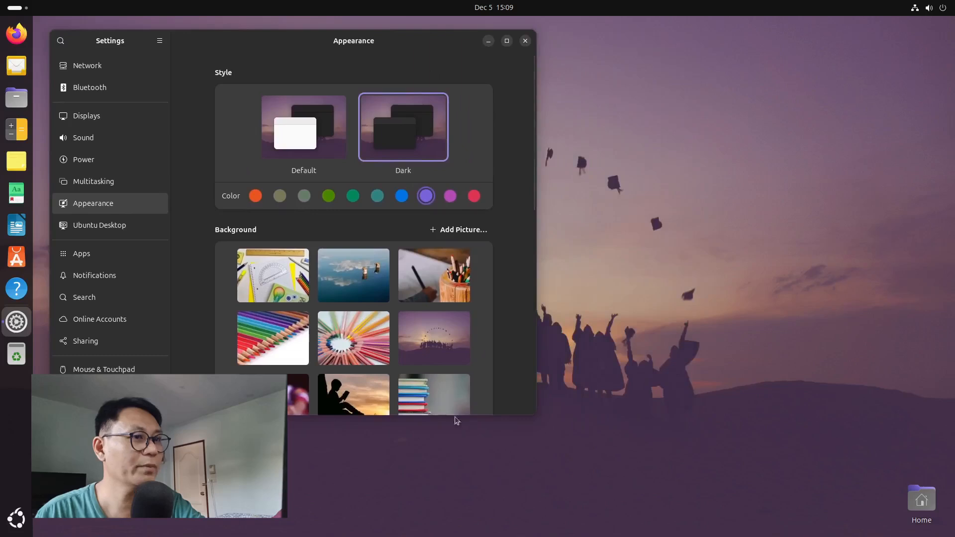
left_click_drag(487, 420, 460, 534)
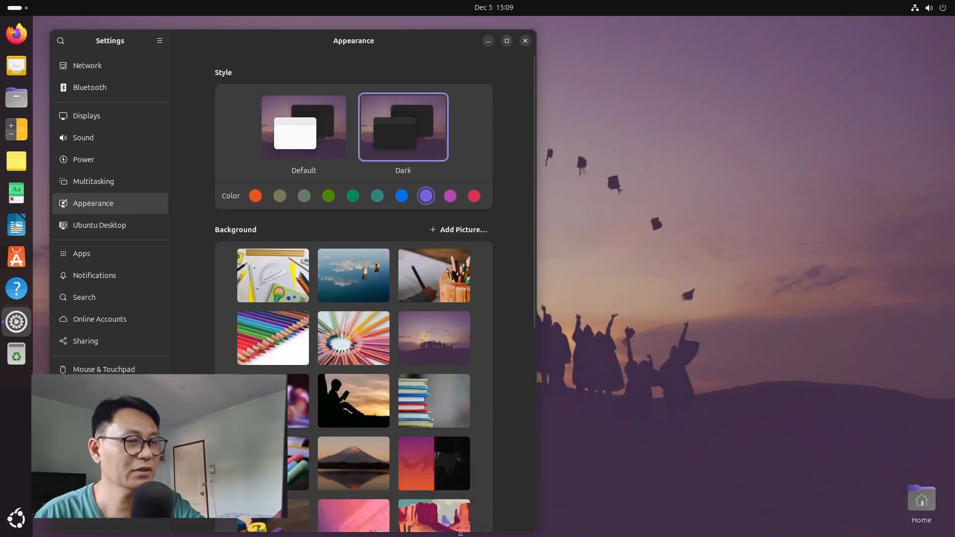
Try the drawing-tools, lake, pencil-holder, coloured-pencils and graduation wallpapers as the desktop background
scroll(509, 359, "down", 5)
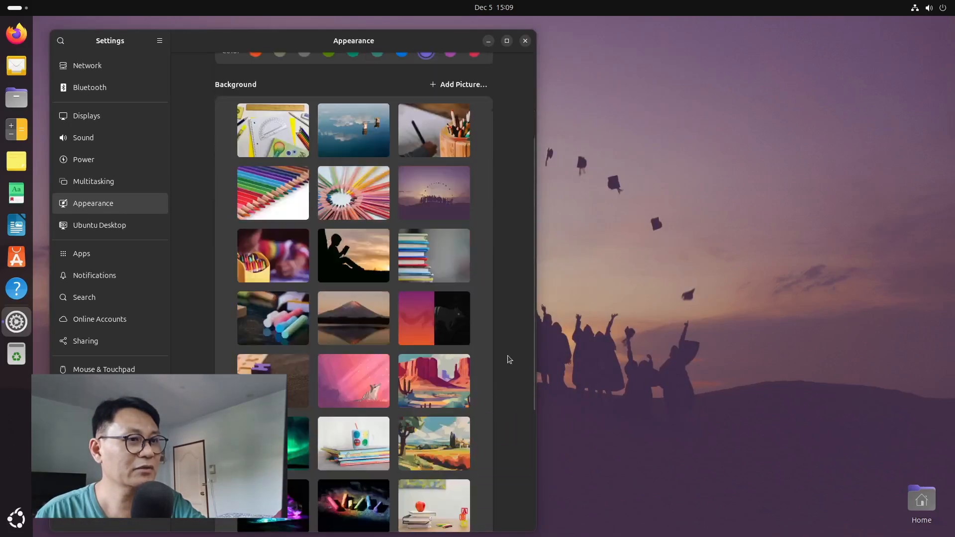
left_click(267, 137)
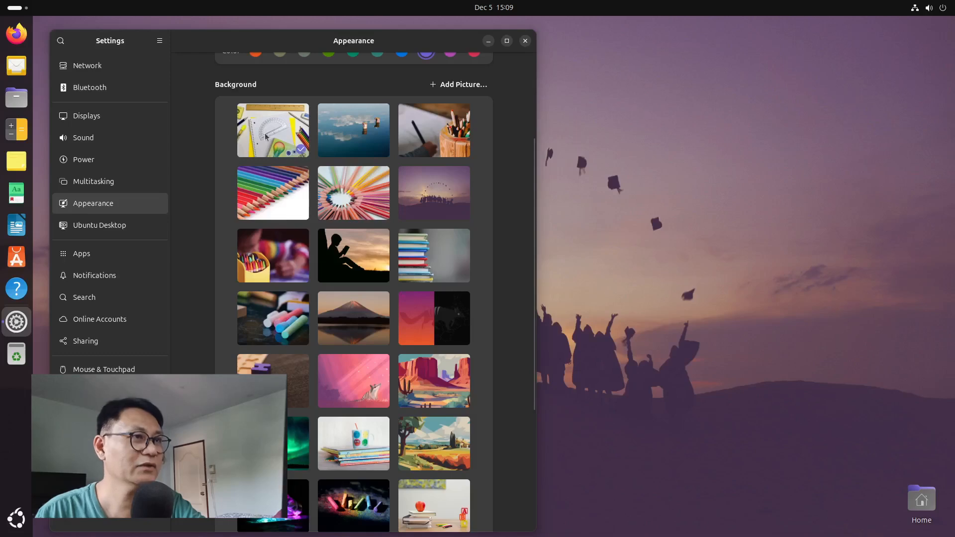
left_click(345, 137)
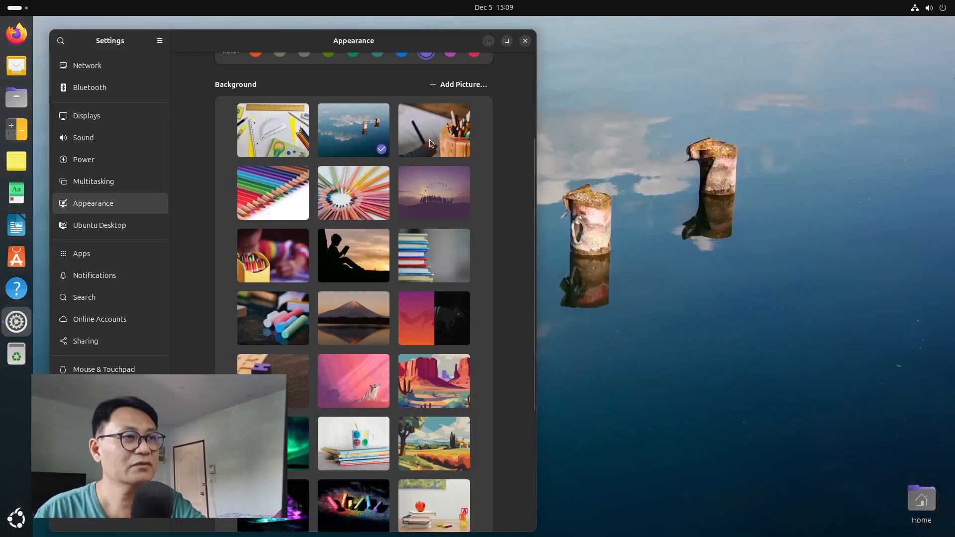
left_click(437, 142)
left_click(269, 195)
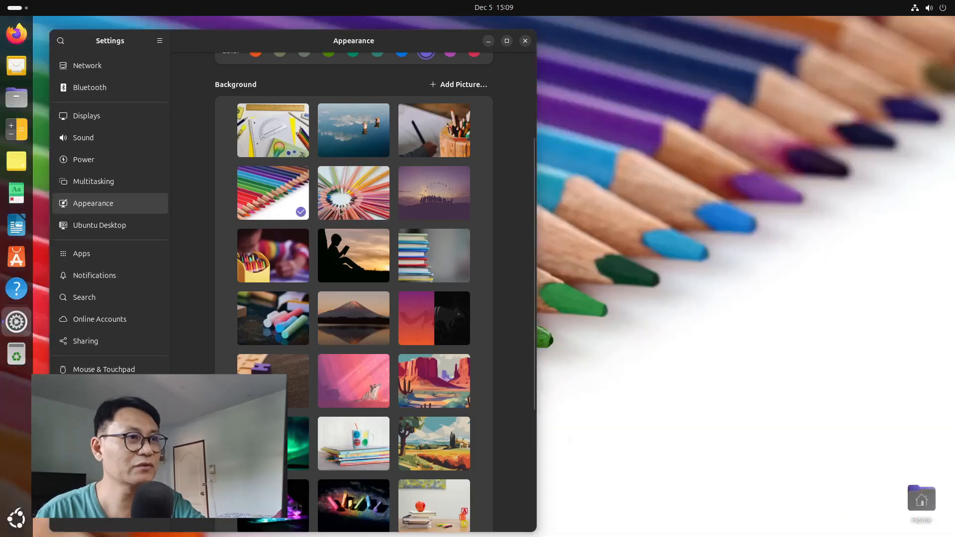
left_click(425, 211)
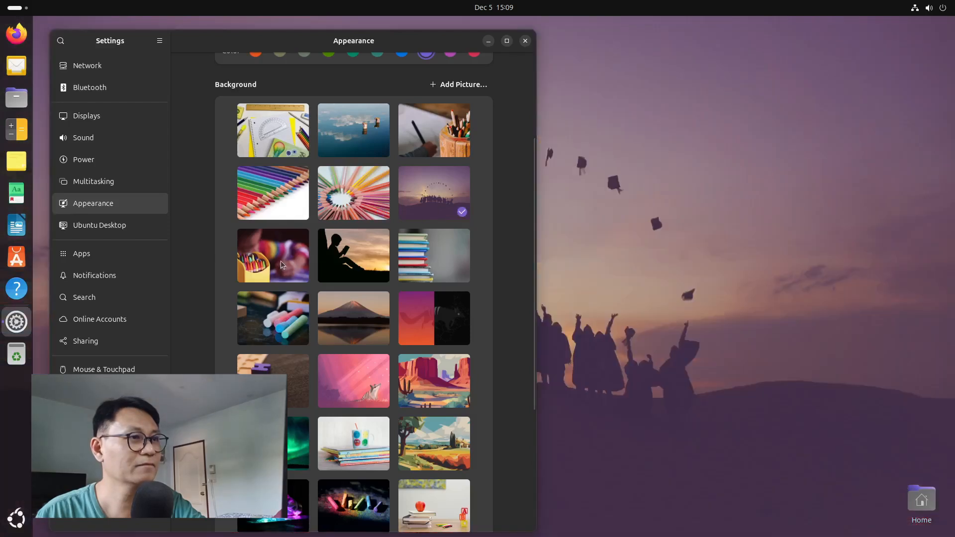
Try the crayon-box, reading-silhouette, book-stack, purple-and-black, mountain-lake and coloured-chalk wallpapers as the desktop background
left_click(280, 261)
left_click(353, 262)
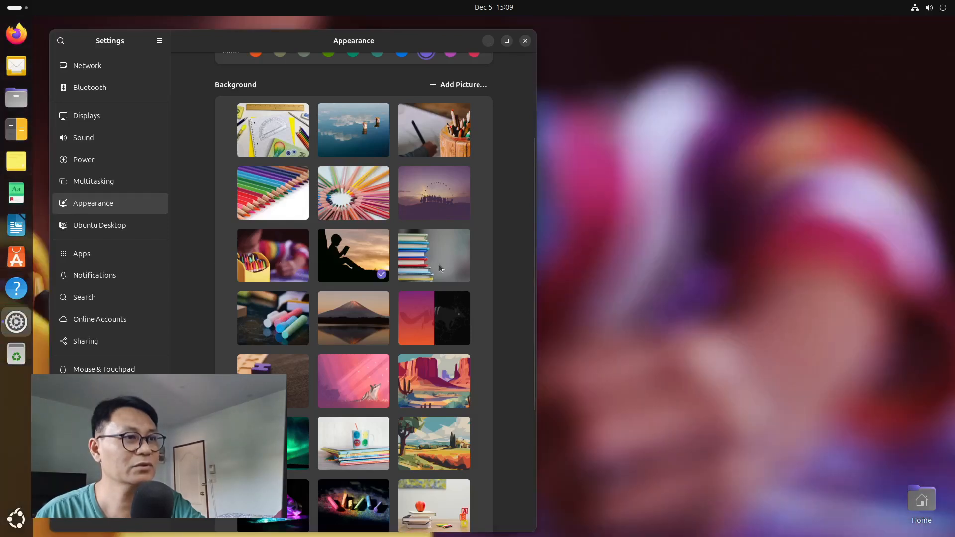
left_click(439, 264)
left_click(427, 320)
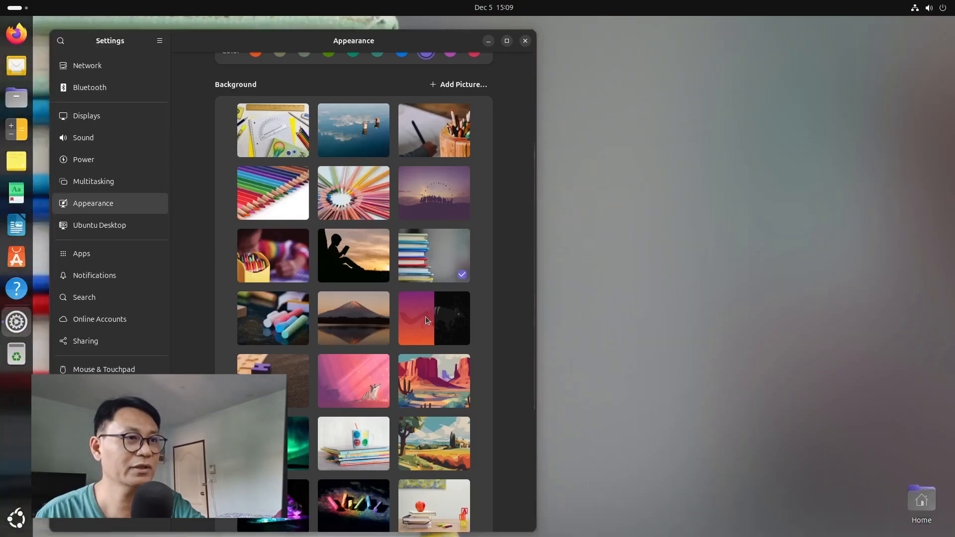
left_click(351, 326)
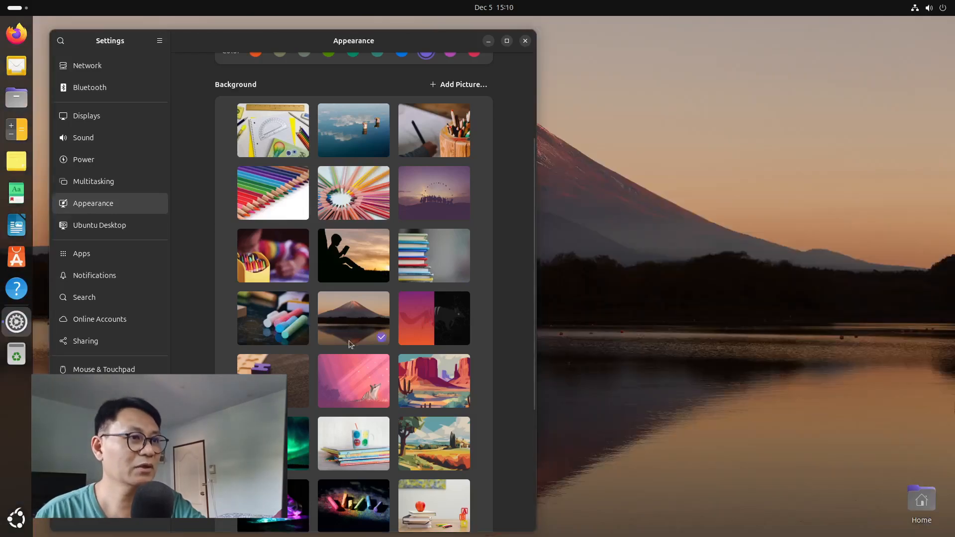
left_click(280, 326)
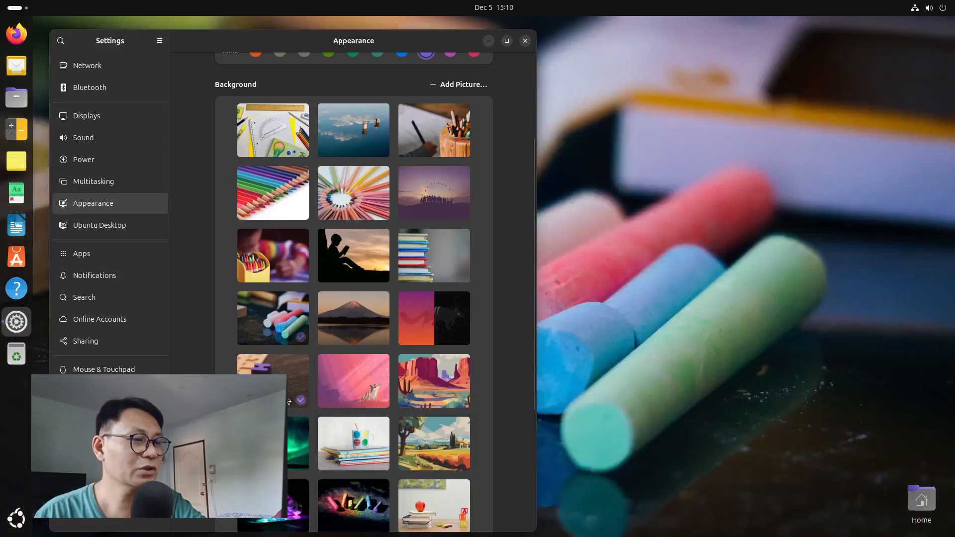
Try the coloured-letters, pink animal, desert, farmhouse and paint-on-books wallpapers as the desktop background
left_click(297, 389)
left_click(362, 383)
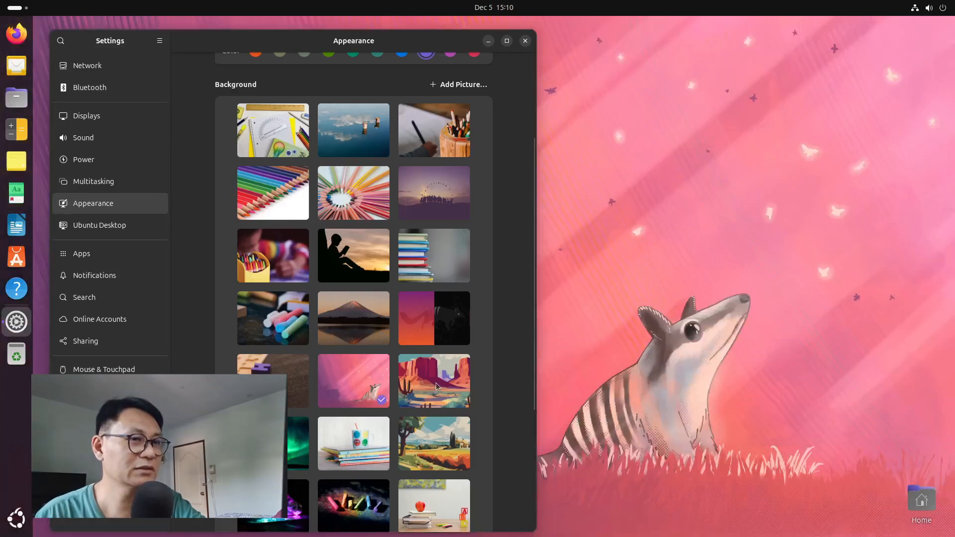
scroll(436, 383, "down", 5)
left_click(434, 237)
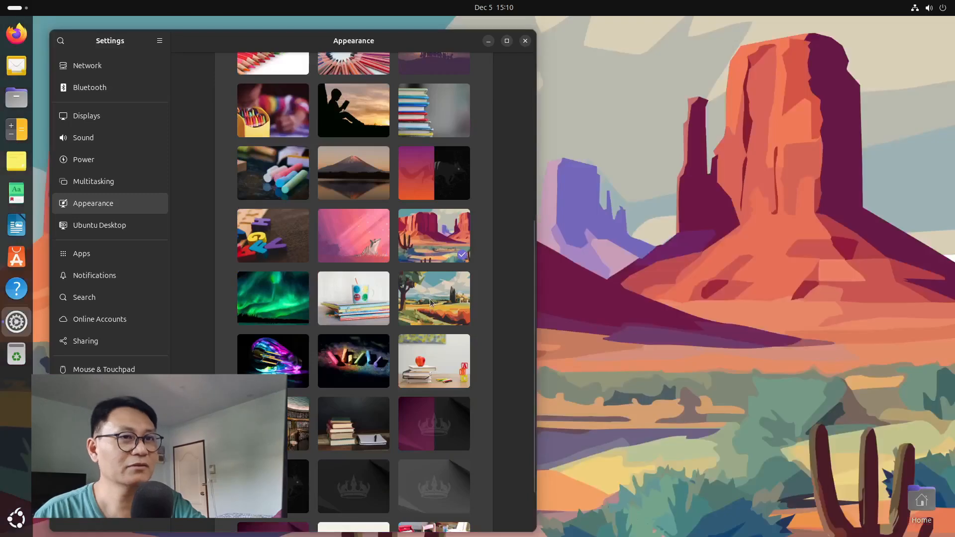
left_click(429, 299)
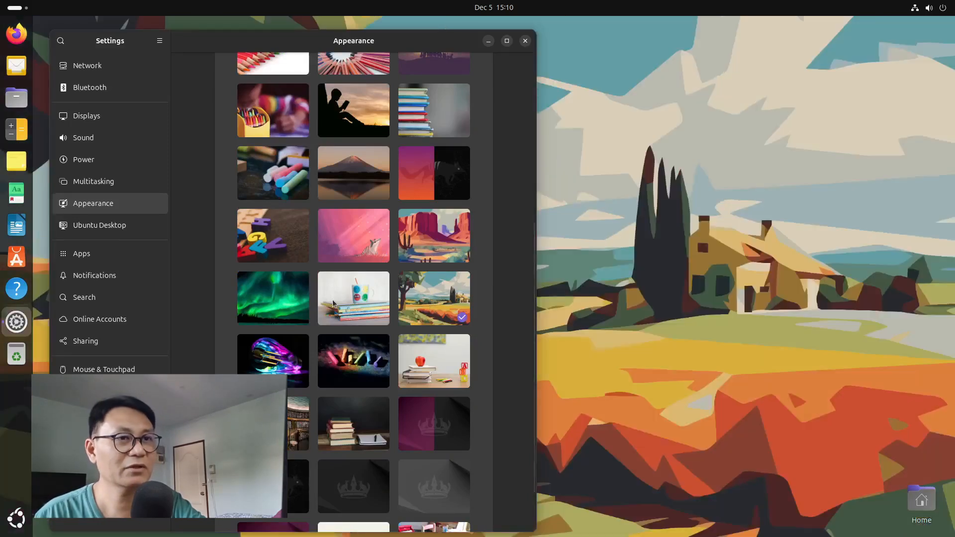
left_click(371, 302)
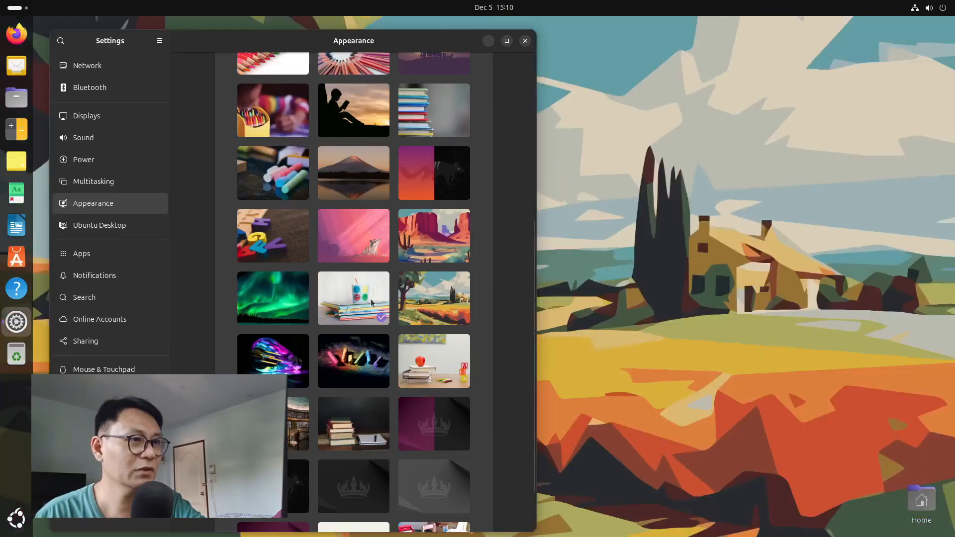
Try the green aurora, neon light, dark chalk and apple-on-books wallpapers as the desktop background
left_click(271, 324)
left_click(272, 361)
left_click(357, 369)
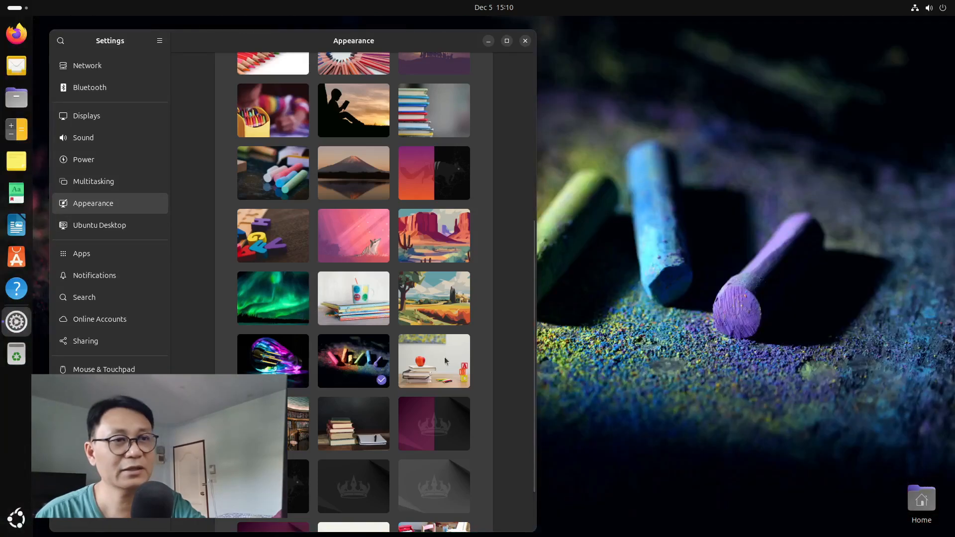
left_click(443, 357)
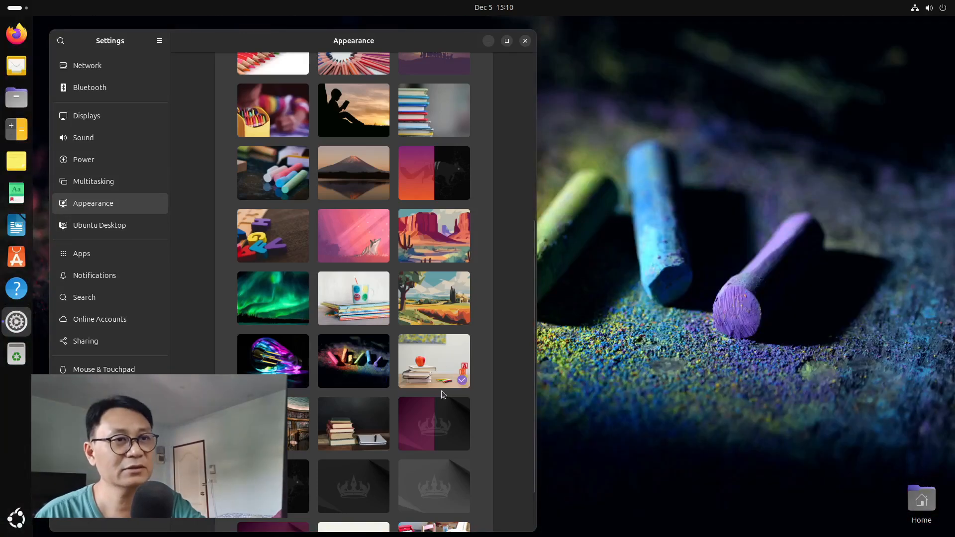
Try the purple crown, dark book-stack, library and wooden-letters tray wallpapers as the desktop background
left_click(419, 425)
left_click(355, 435)
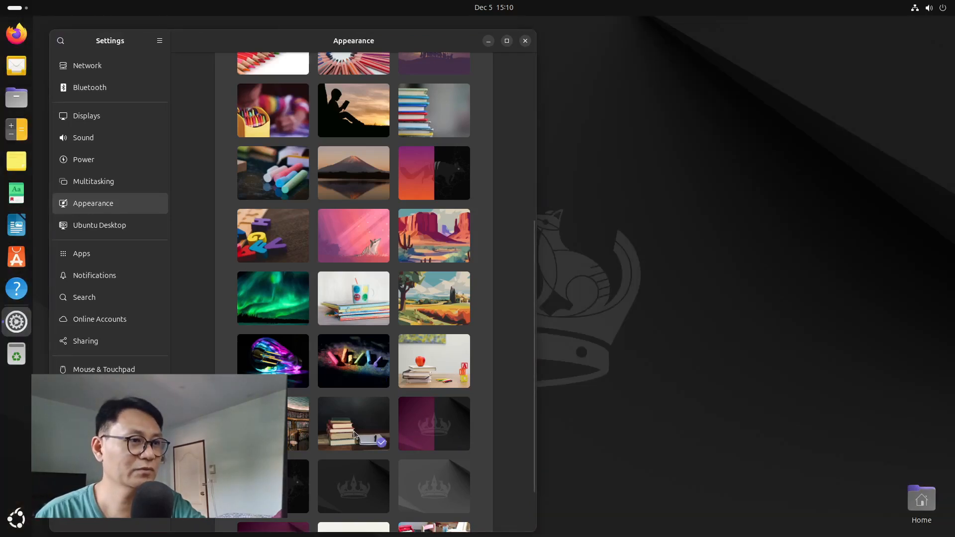
left_click(277, 428)
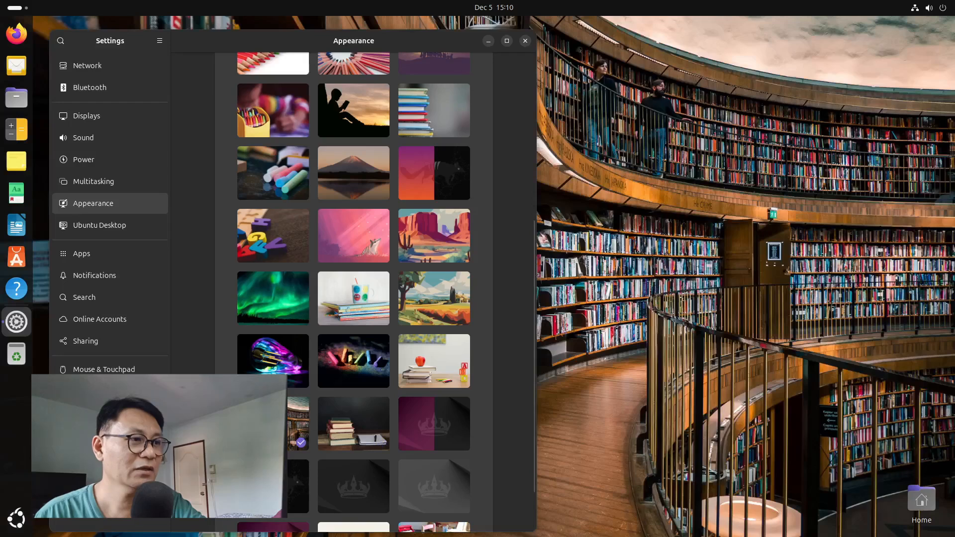
scroll(398, 411, "down", 2)
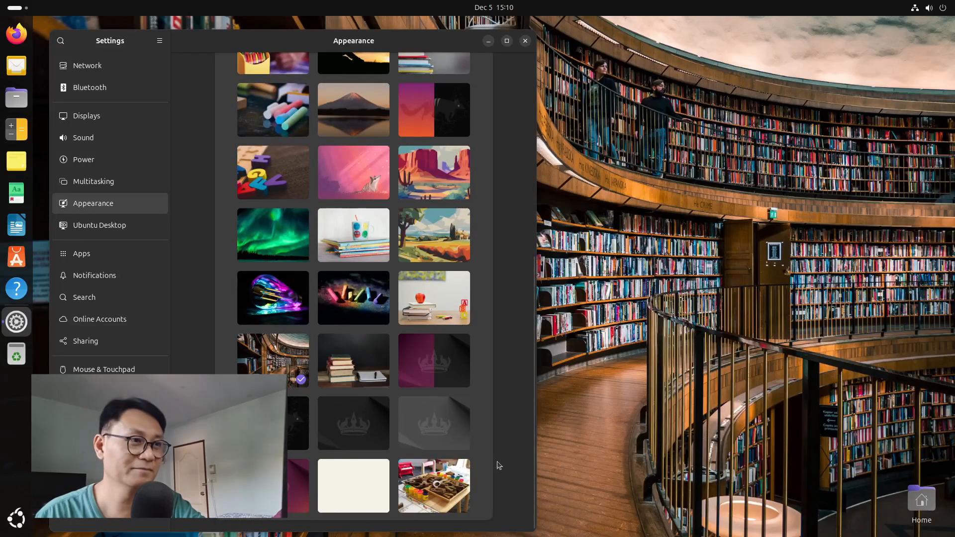
left_click(456, 492)
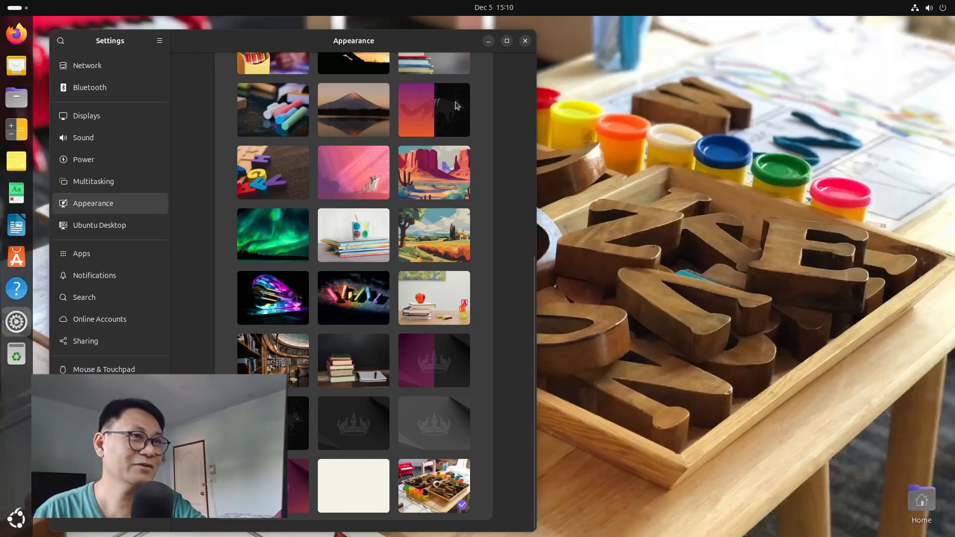
Set the graduation silhouette picture as the desktop background again and close Settings
scroll(437, 296, "up", 10)
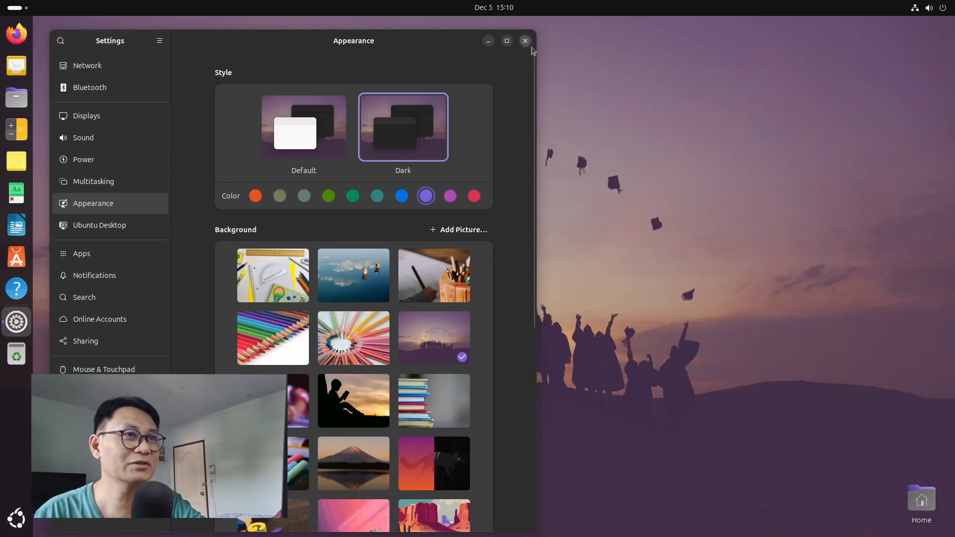
left_click(525, 40)
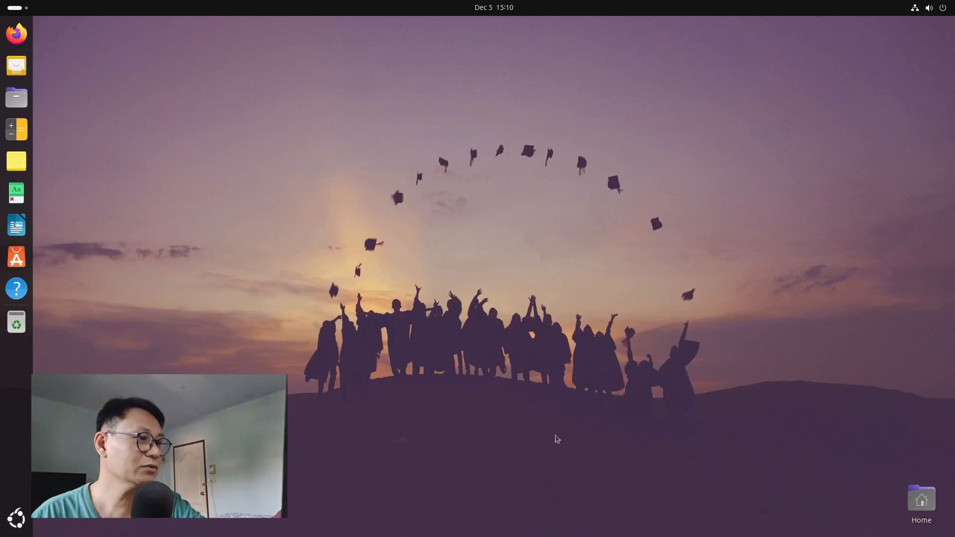
Show the installed applications in the app grid
left_click(29, 511)
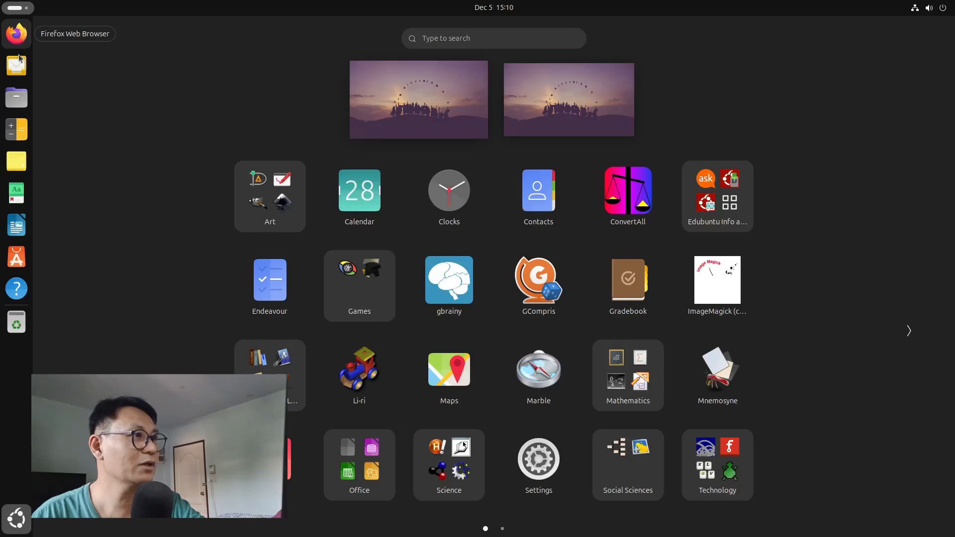
Look through the second page of the app grid and all pages of its Utilities folder
left_click(13, 512)
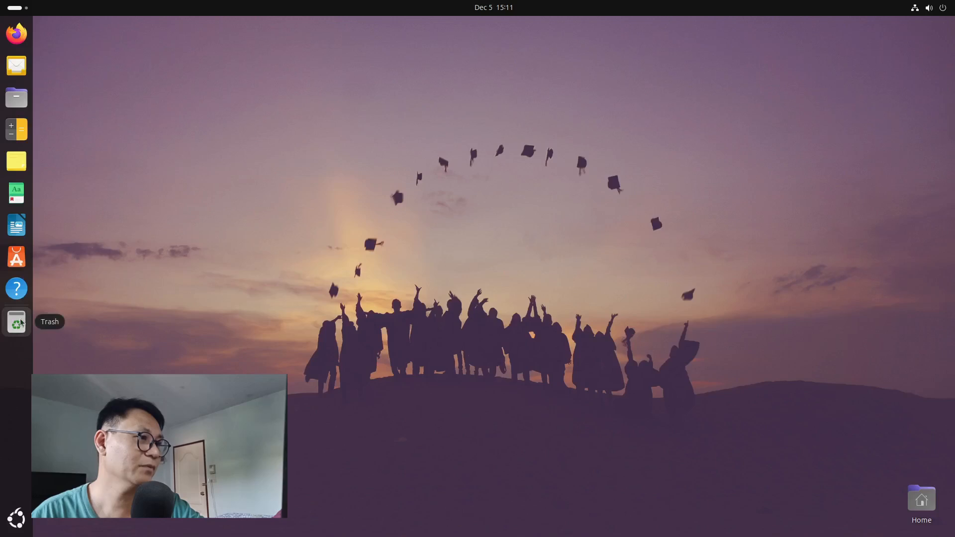
left_click(16, 519)
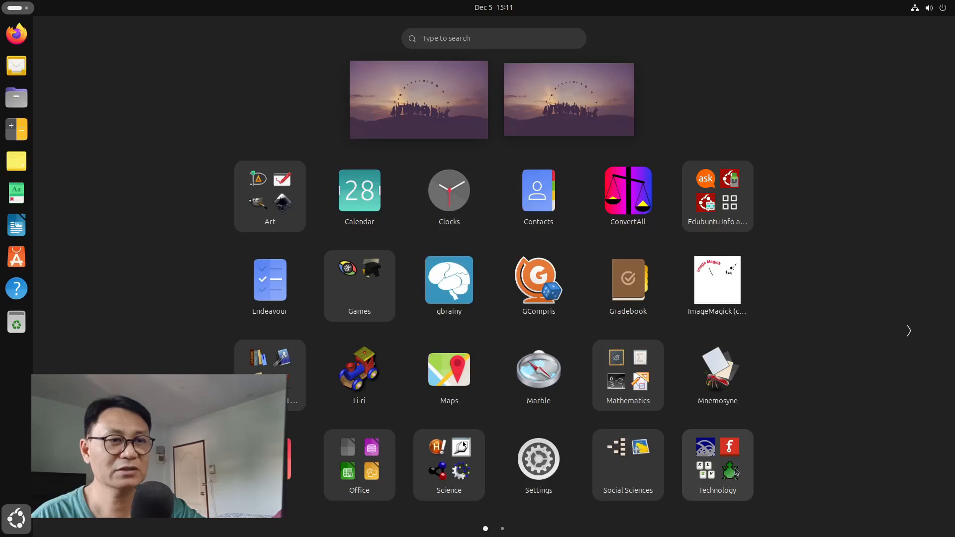
scroll(558, 383, "down", 1)
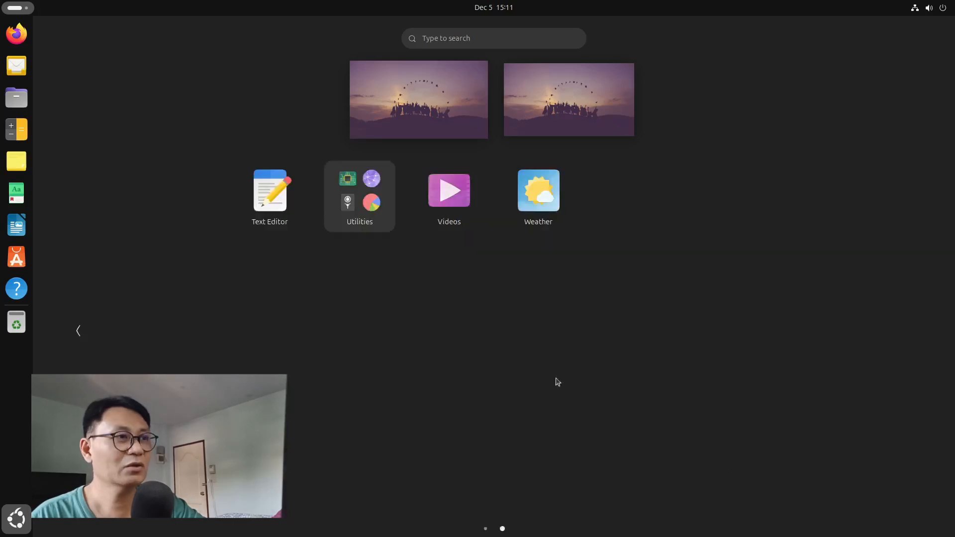
left_click(355, 203)
scroll(619, 358, "down", 1)
scroll(616, 357, "down", 1)
scroll(615, 358, "up", 2)
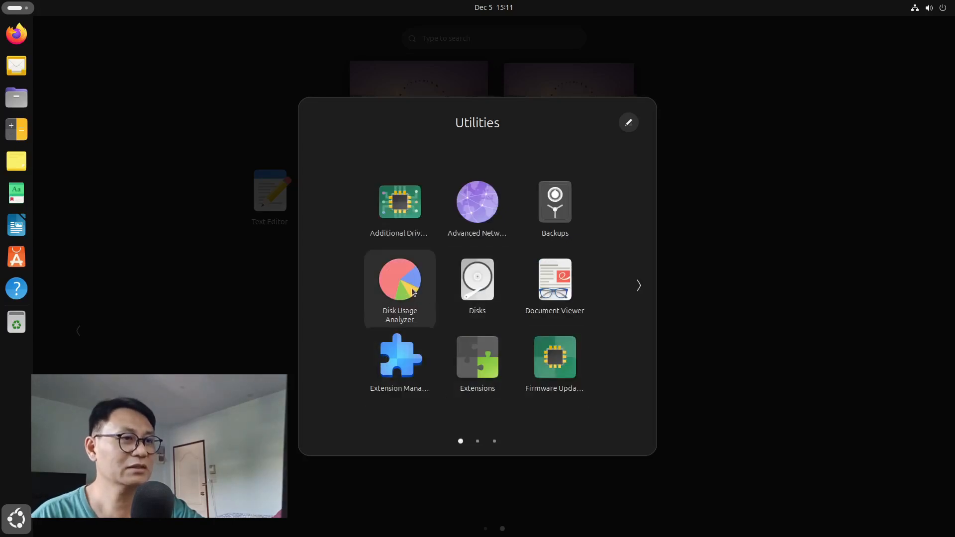
scroll(547, 318, "down", 1)
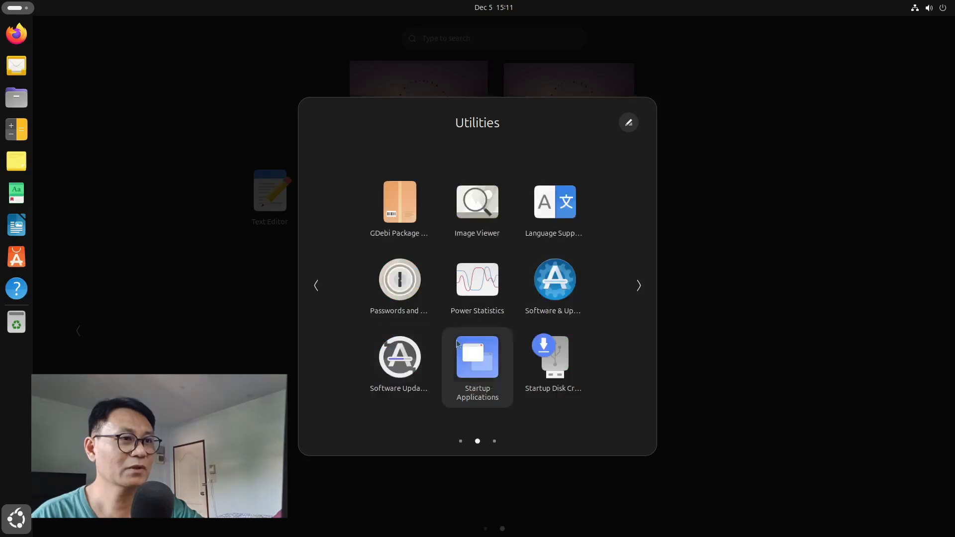
scroll(516, 374, "down", 1)
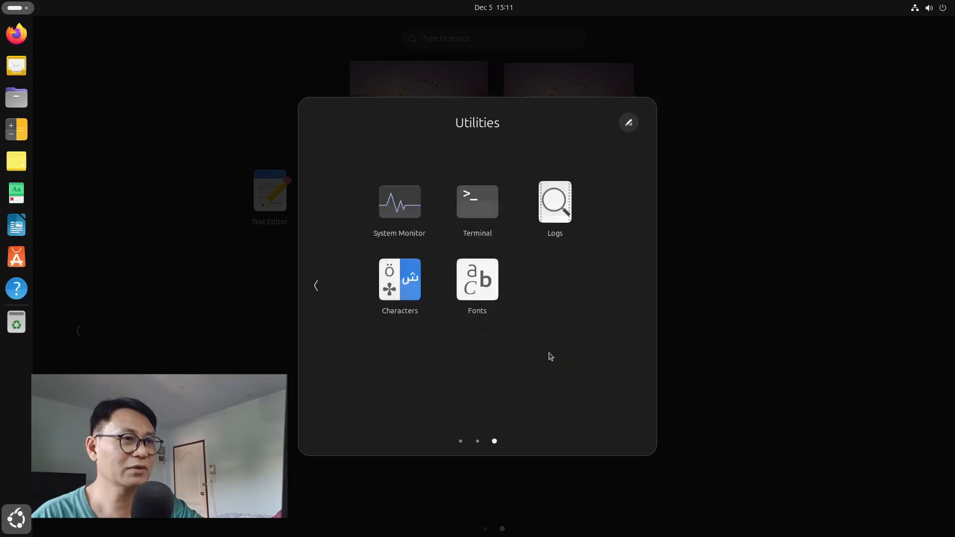
Open System Monitor and enlarge its window so the CPU, memory, network and disk graphs all fit
left_click(416, 234)
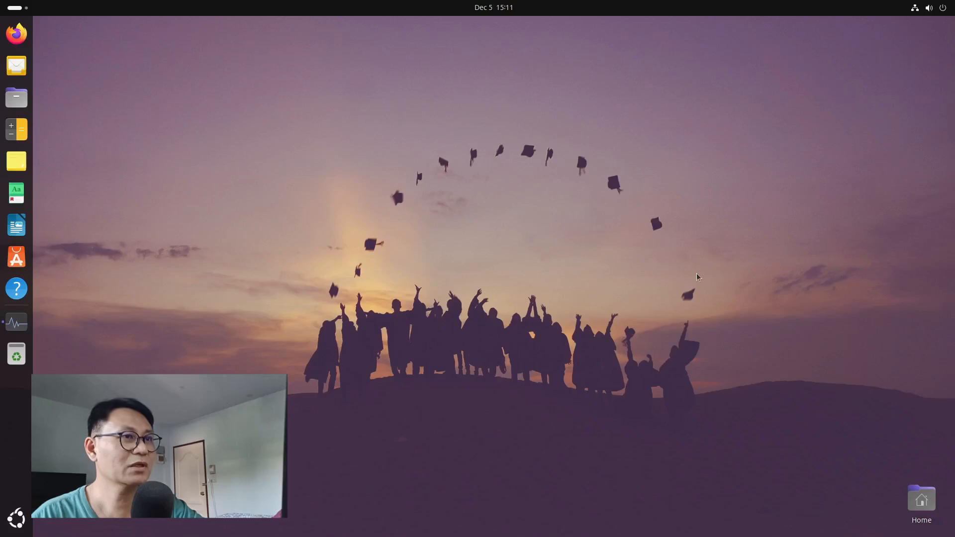
left_click(192, 28)
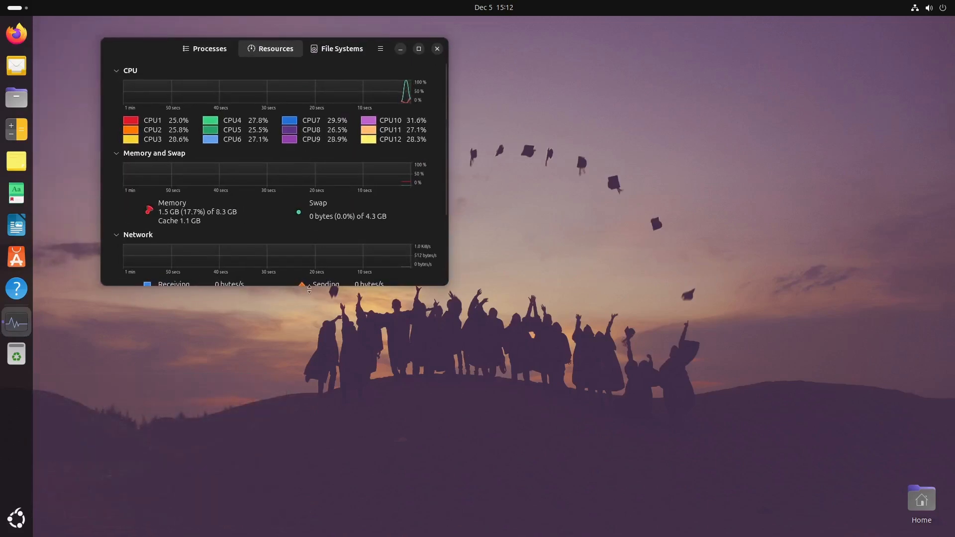
left_click_drag(309, 288, 262, 522)
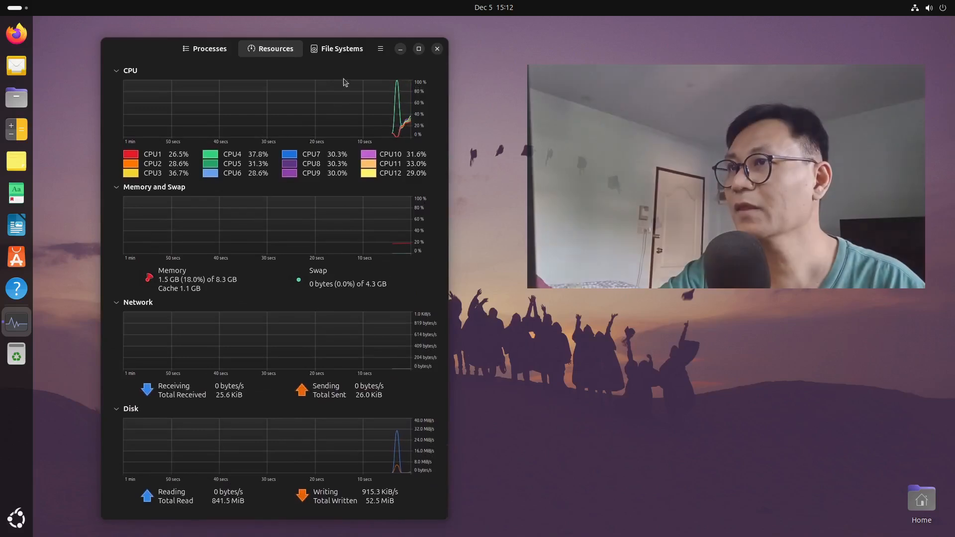
Check the file system usage and the resource graphs, and close System Monitor
left_click(338, 48)
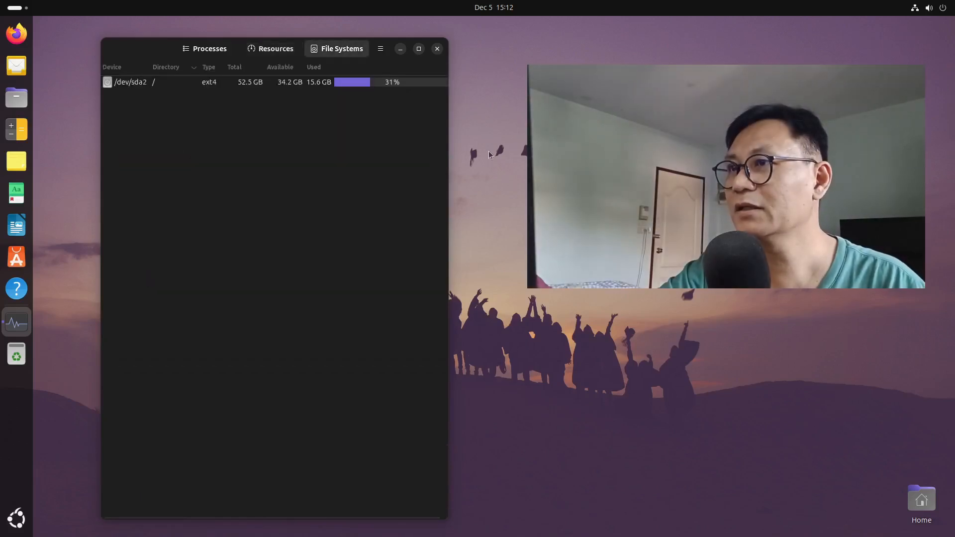
left_click(286, 47)
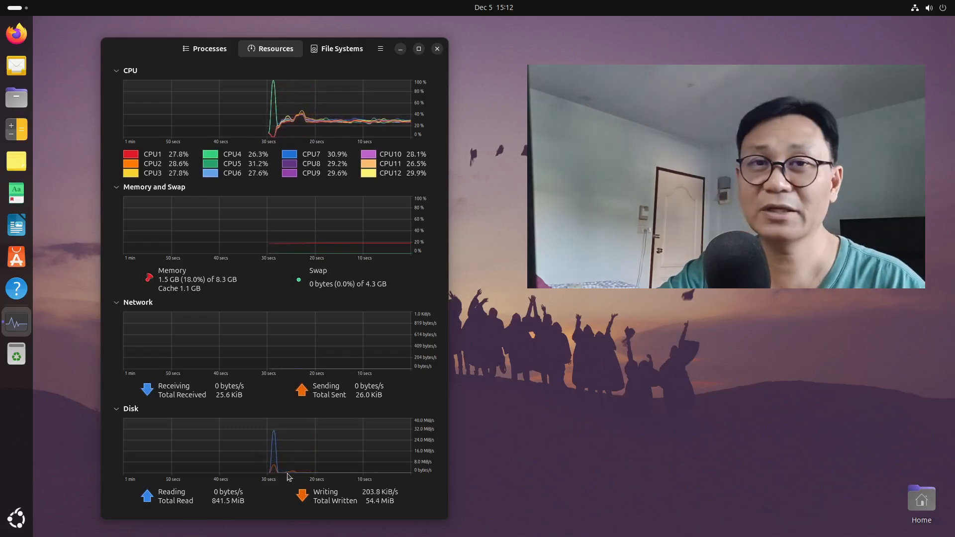
left_click(437, 50)
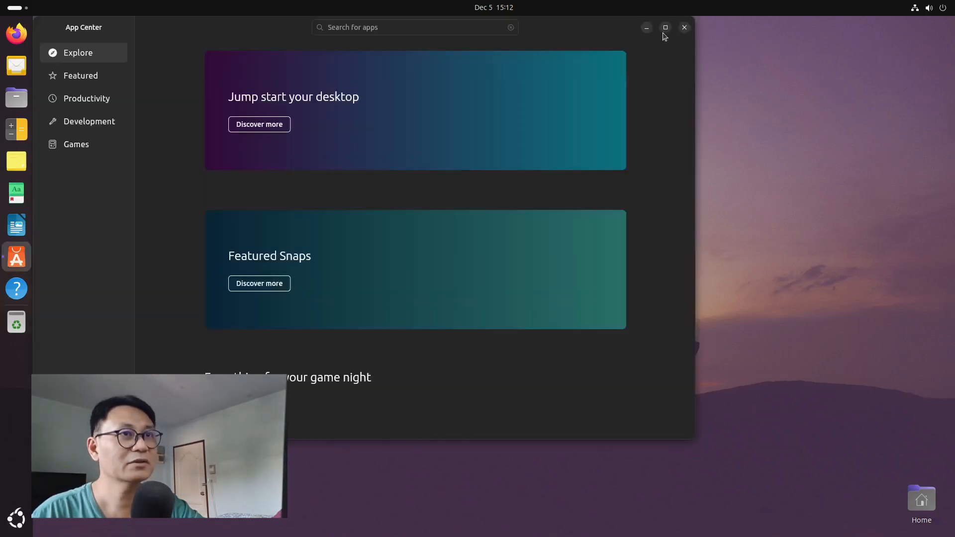
Maximize App Center and browse the Explore page down to the productivity apps
left_click(666, 27)
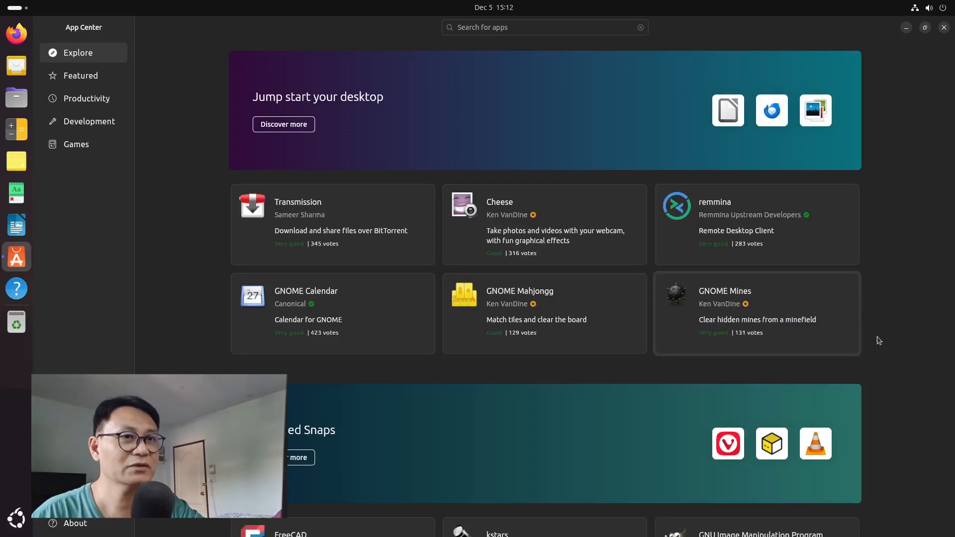
scroll(921, 338, "down", 1)
scroll(921, 340, "down", 10)
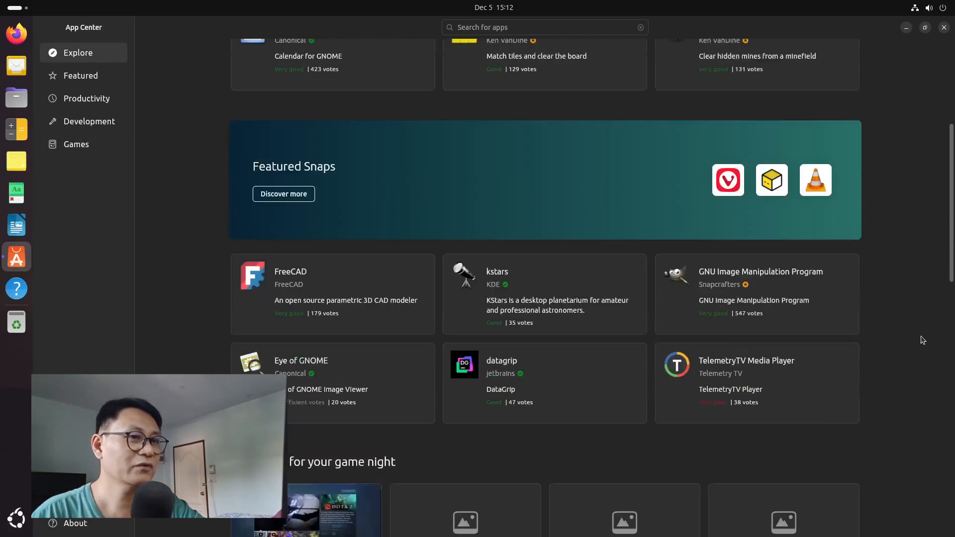
scroll(796, 308, "down", 1)
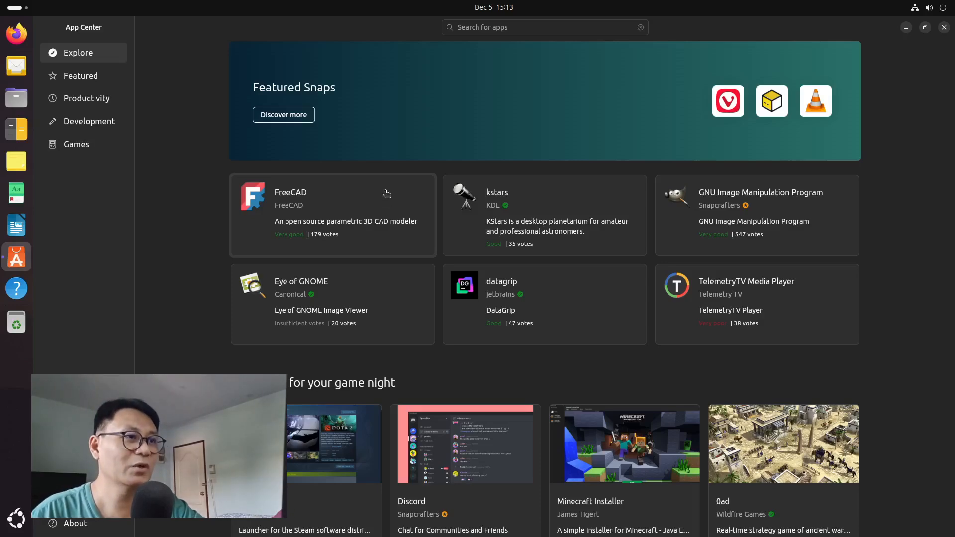
scroll(900, 297, "down", 5)
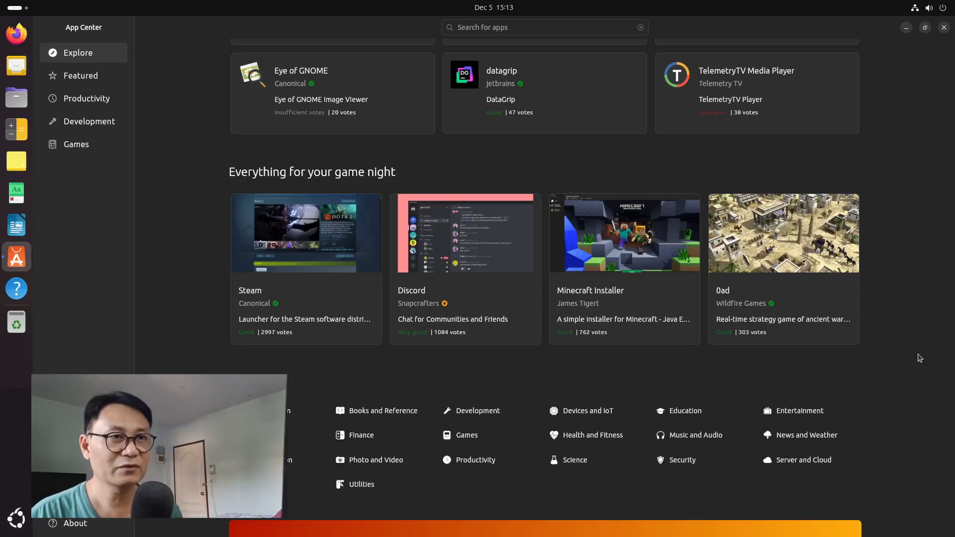
scroll(919, 358, "down", 5)
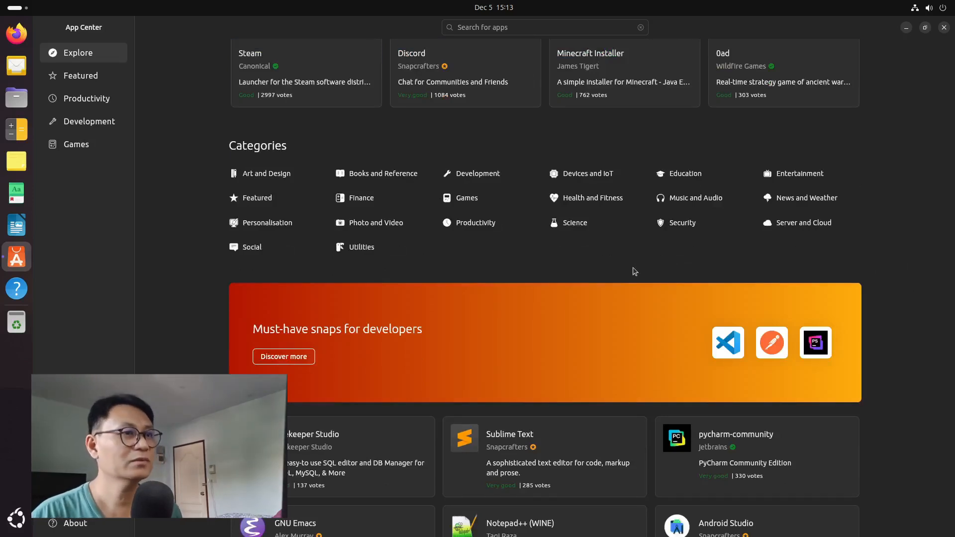
scroll(634, 271, "down", 8)
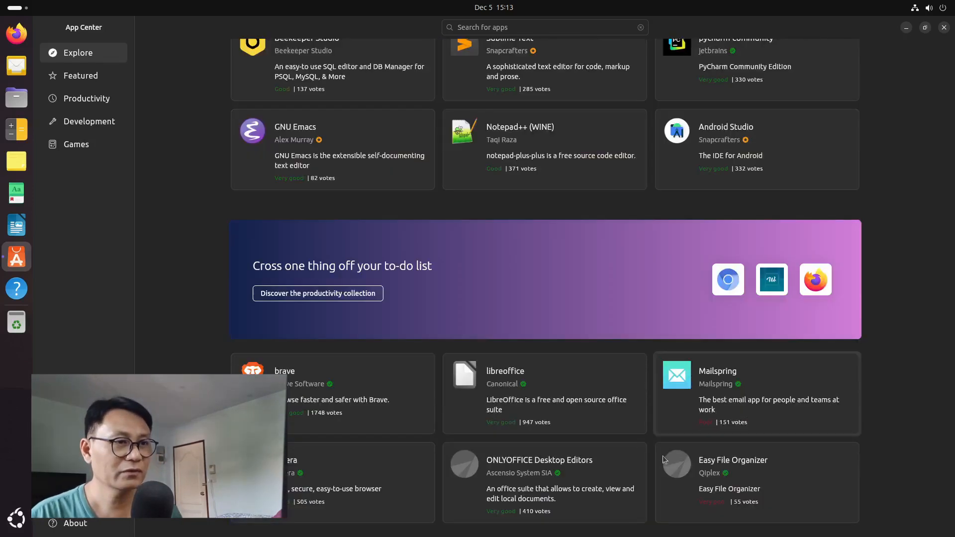
Open the ONLYOFFICE Desktop Editors page and view its details and first three gallery images
left_click(605, 474)
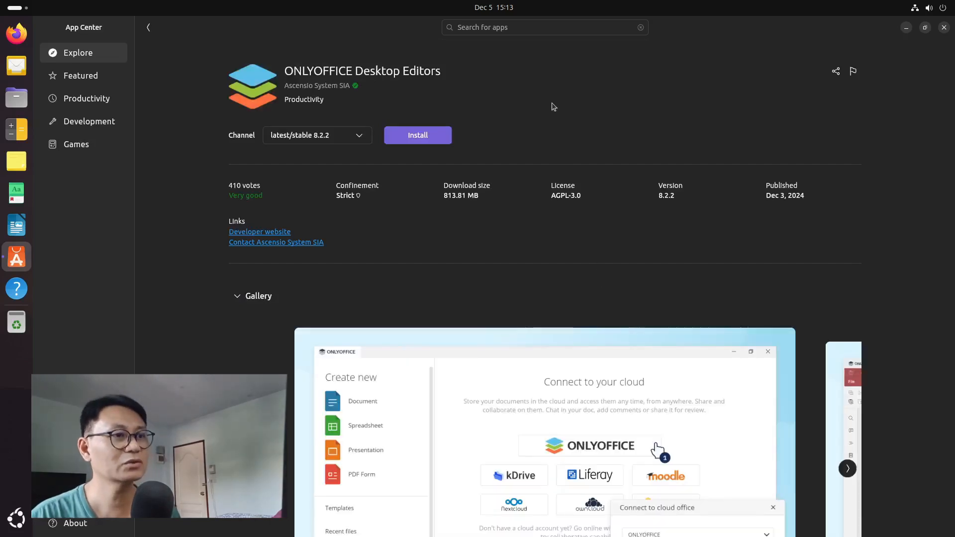
scroll(916, 287, "down", 3)
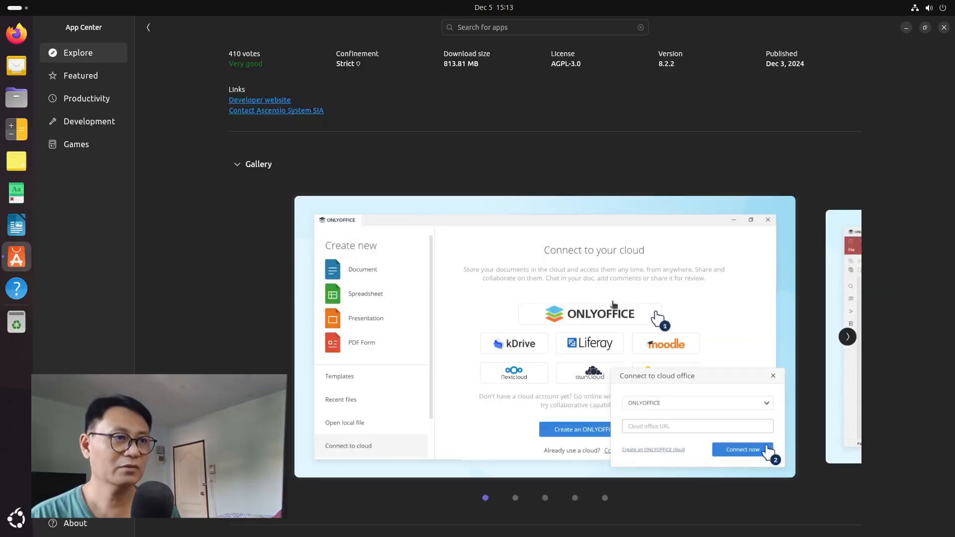
left_click(848, 337)
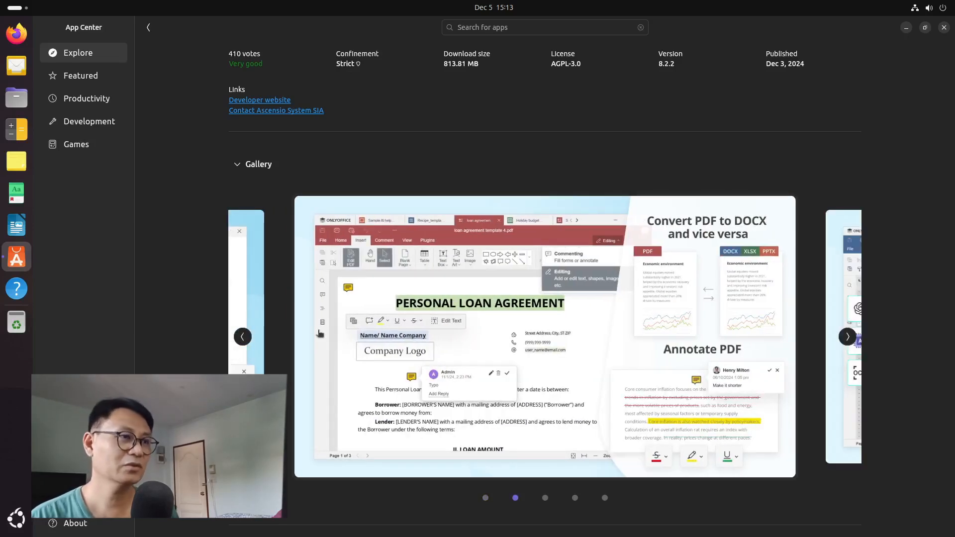
left_click(847, 337)
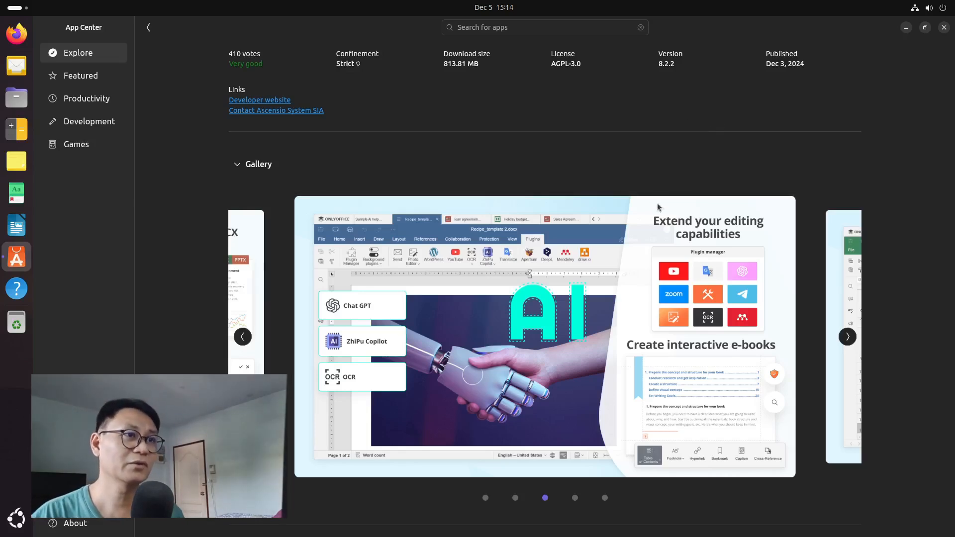
scroll(657, 198, "up", 5)
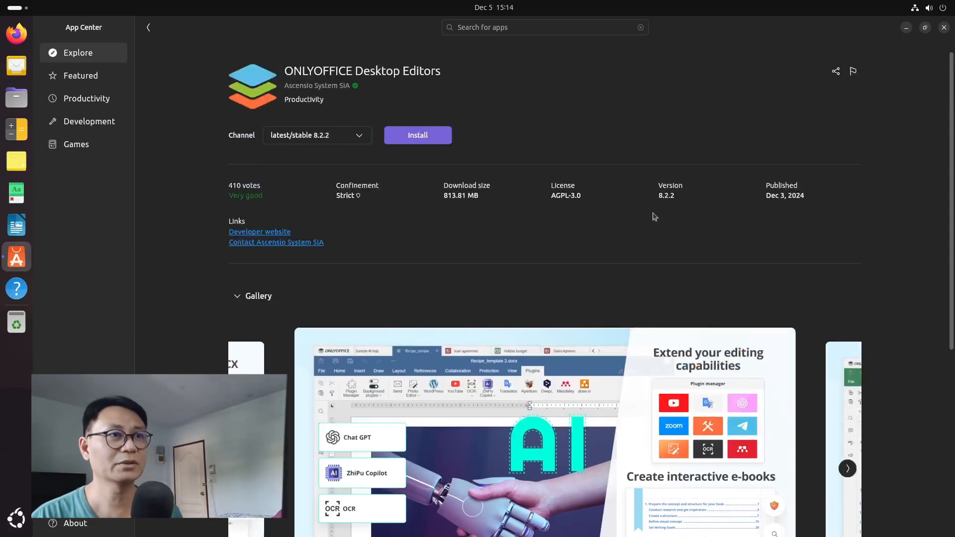
Review the available release channels for ONLYOFFICE Desktop Editors and choose latest/stable 8.2.2
left_click(356, 139)
scroll(336, 199, "down", 3)
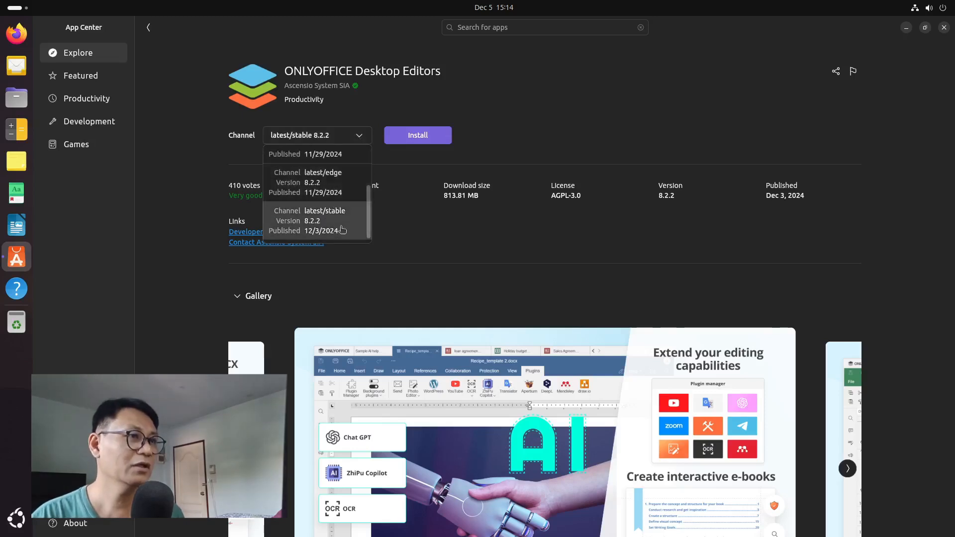
scroll(341, 229, "up", 4)
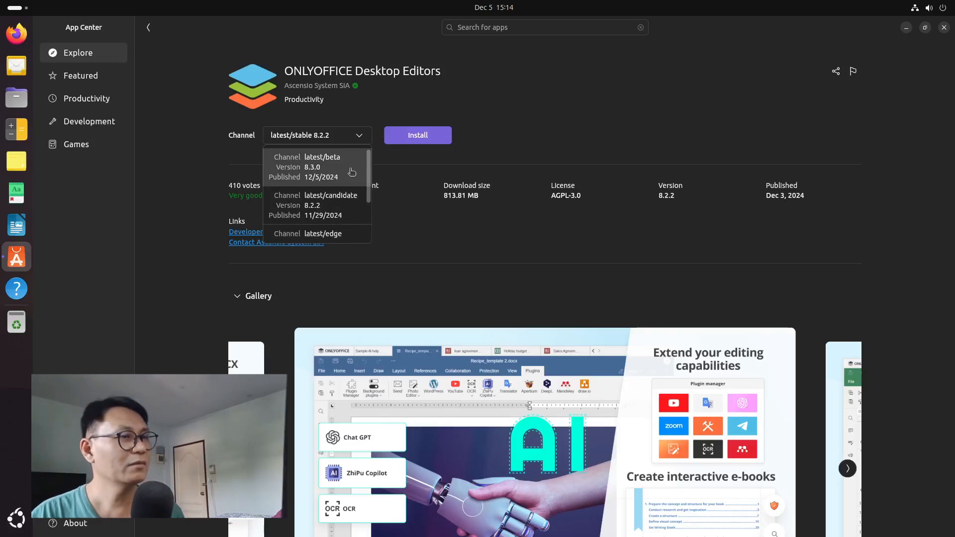
scroll(352, 172, "down", 1)
scroll(348, 213, "down", 1)
scroll(344, 212, "up", 1)
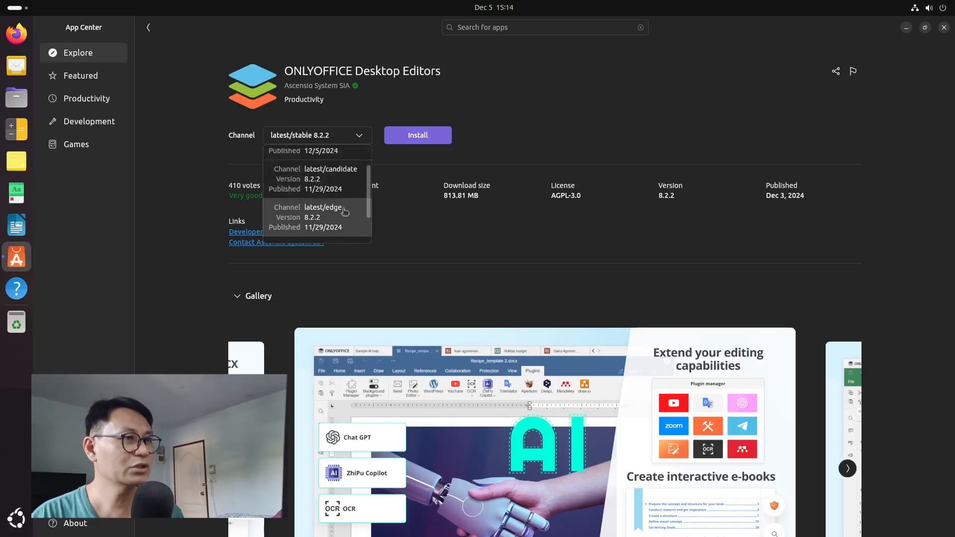
scroll(349, 199, "down", 1)
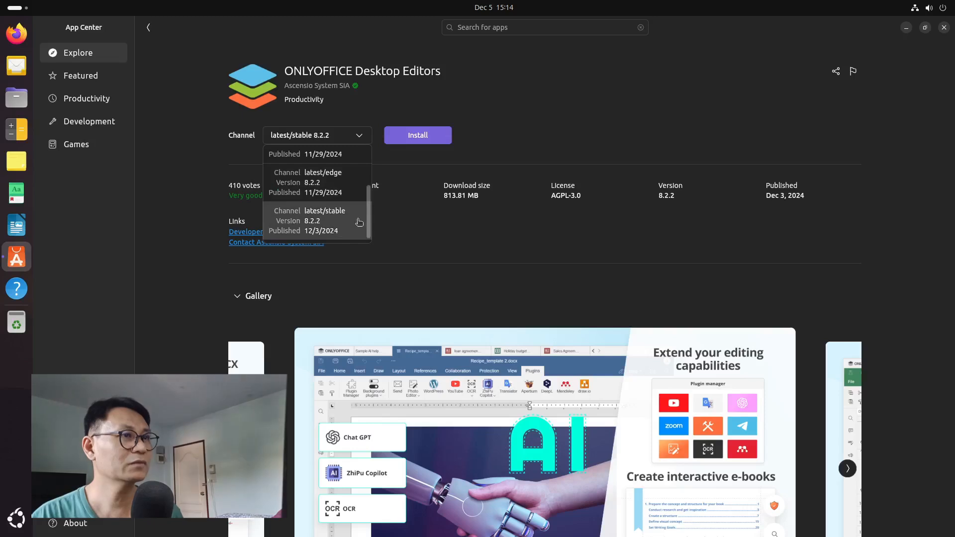
left_click(358, 222)
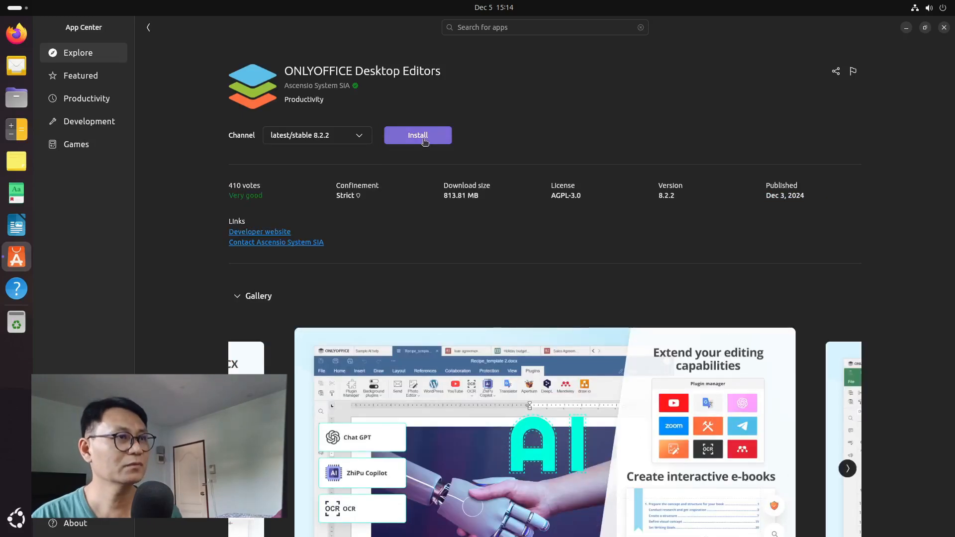
Install ONLYOFFICE Desktop Editors, authenticating with the account password
left_click(430, 135)
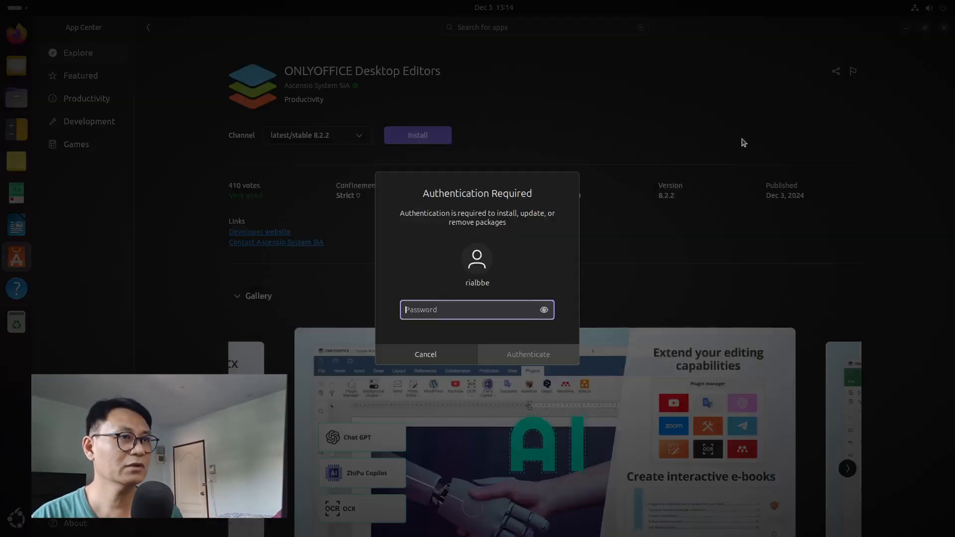
type("****")
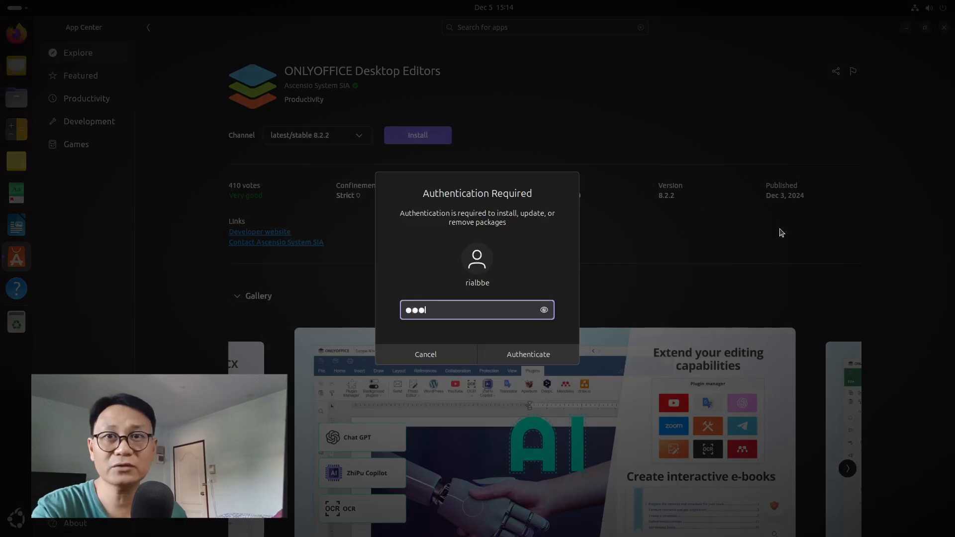
key("Return")
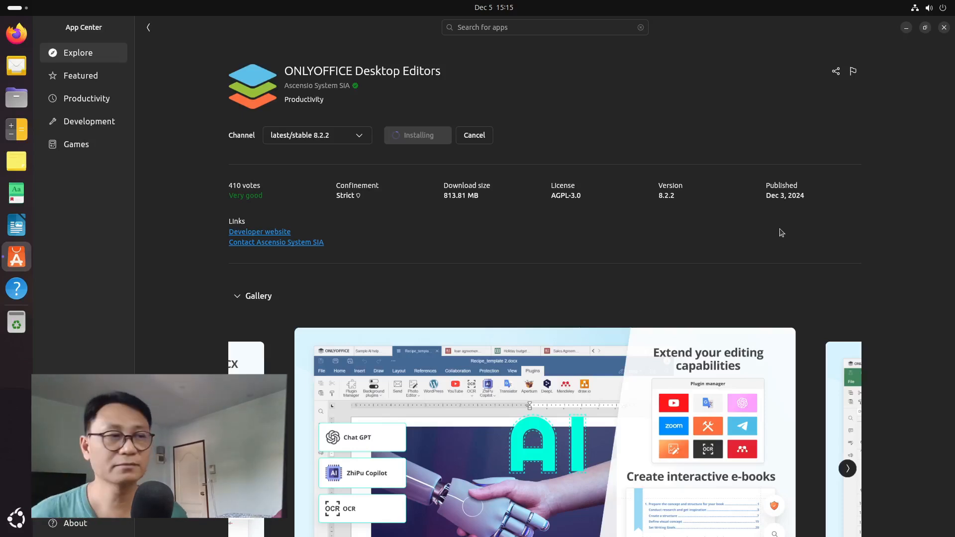
Return to the Explore page and search App Center for kdenlive
left_click(149, 27)
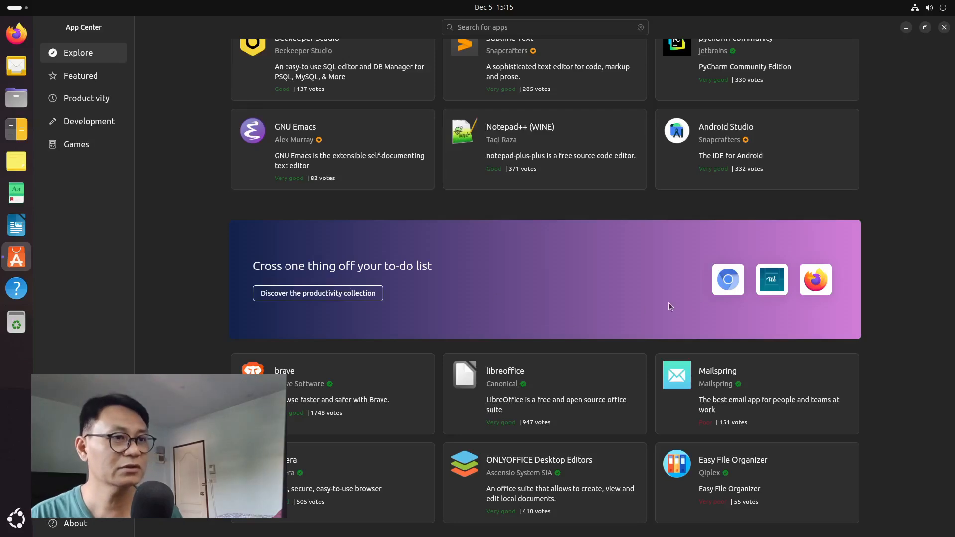
scroll(860, 294, "up", 8)
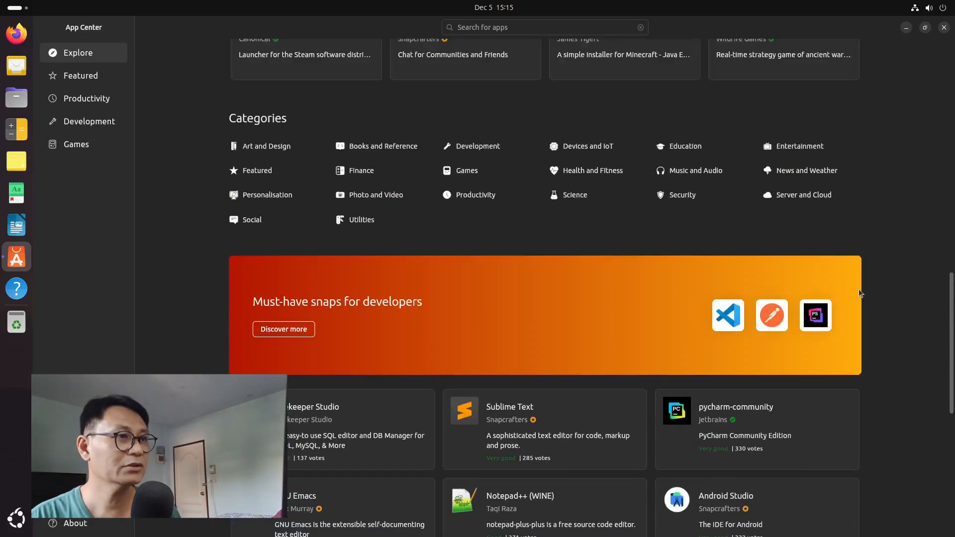
scroll(859, 293, "up", 4)
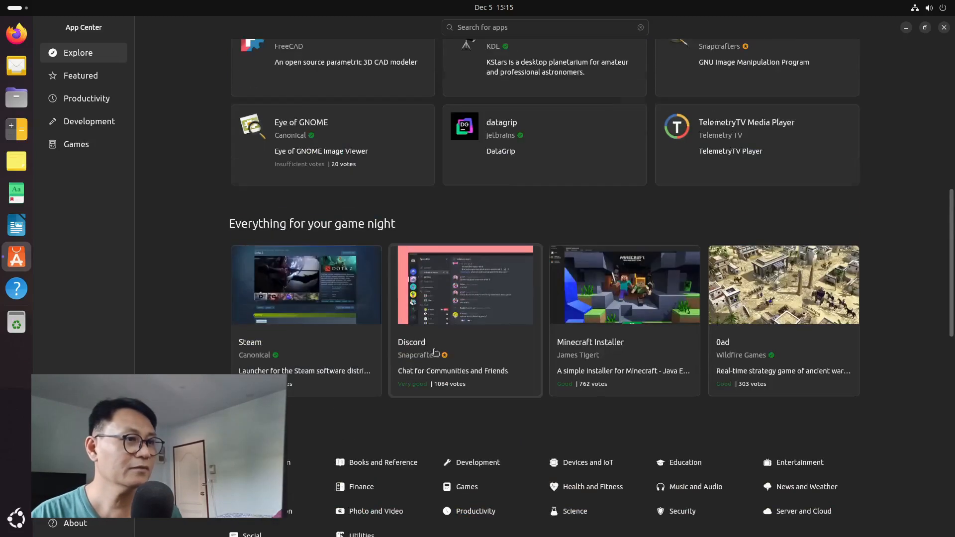
scroll(539, 149, "up", 3)
scroll(538, 237, "up", 2)
scroll(538, 236, "up", 2)
left_click(507, 27)
type("k")
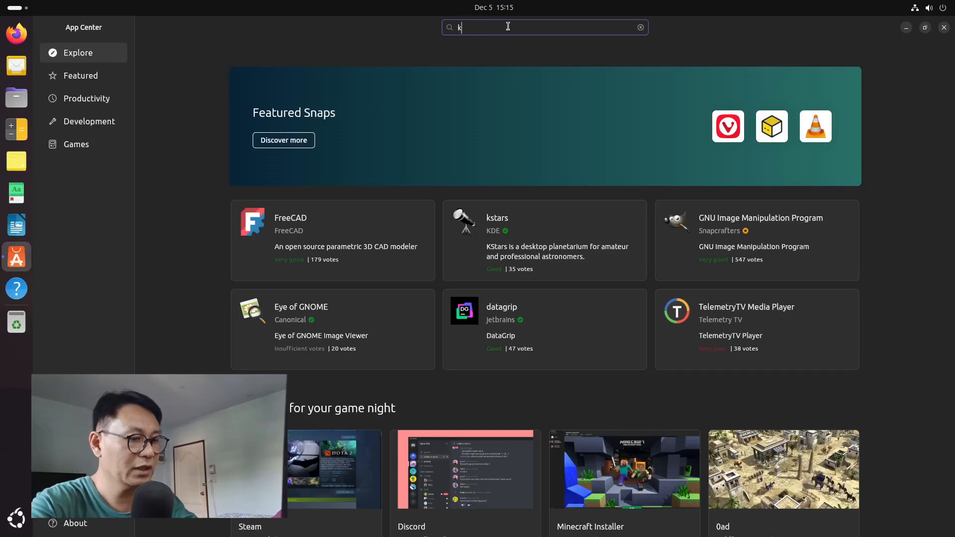
type("denlive")
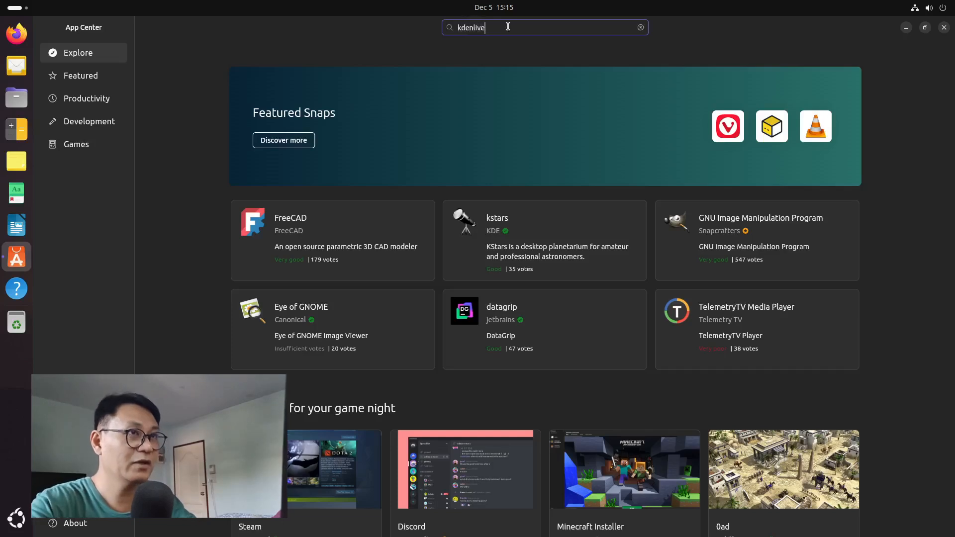
key("Return")
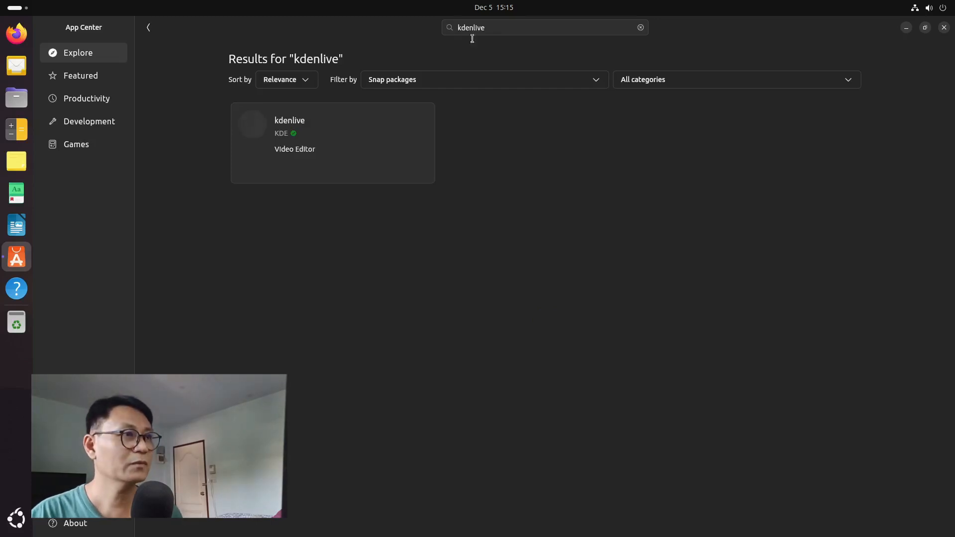
Open the kdenlive page, review its details and gallery, and install it from the latest/stable 24.08.3 channel
left_click(355, 131)
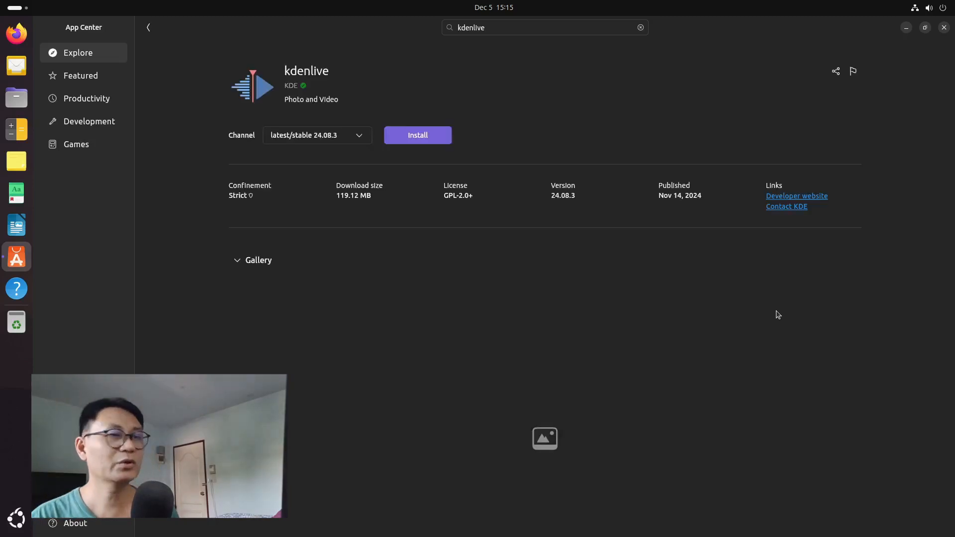
scroll(911, 303, "down", 3)
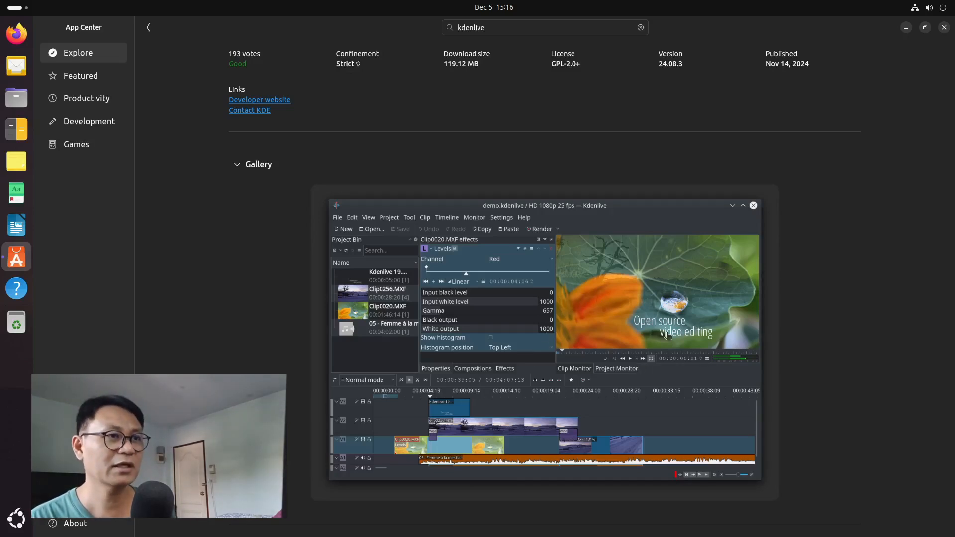
scroll(667, 336, "up", 3)
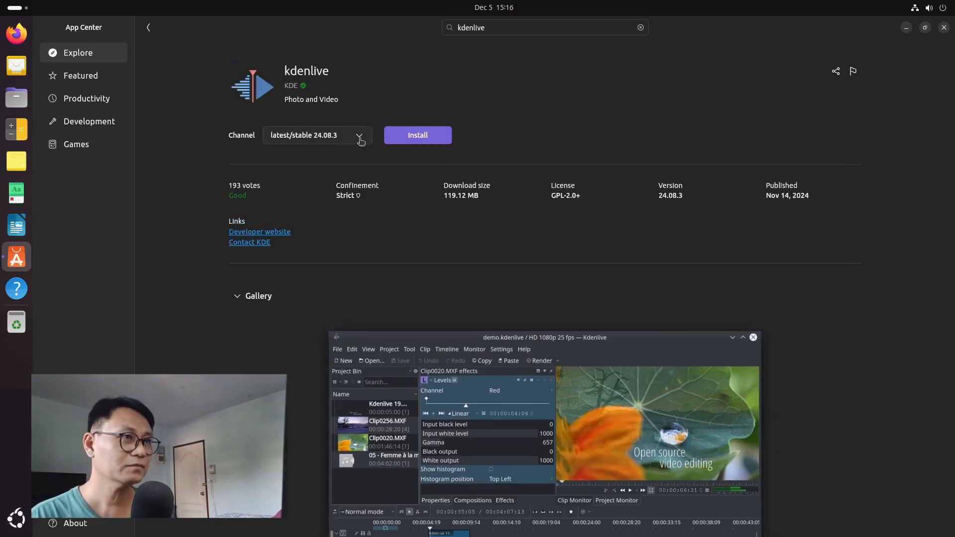
left_click(359, 137)
left_click(351, 233)
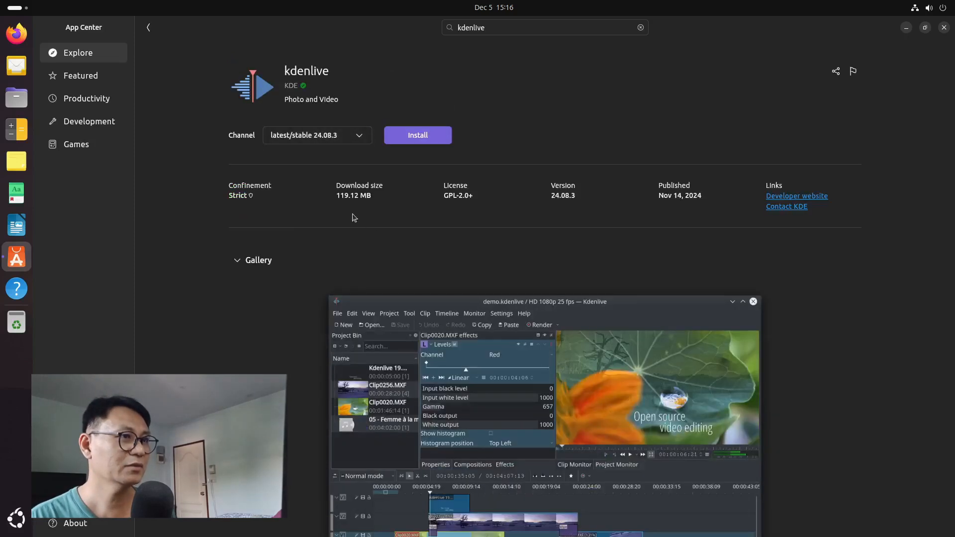
left_click(417, 136)
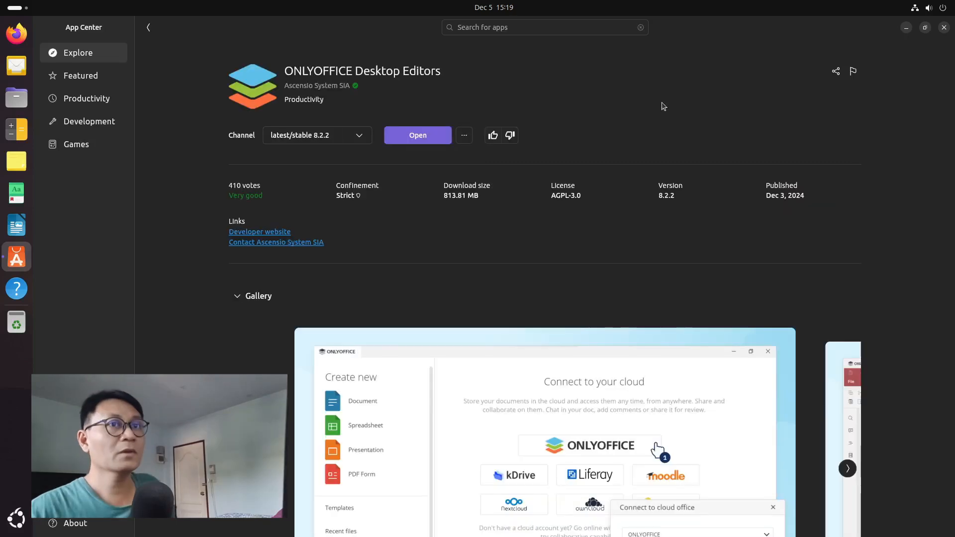
Minimize App Center, launch ONLYOFFICE Desktop Editors from the installed applications and maximize its window
left_click(906, 29)
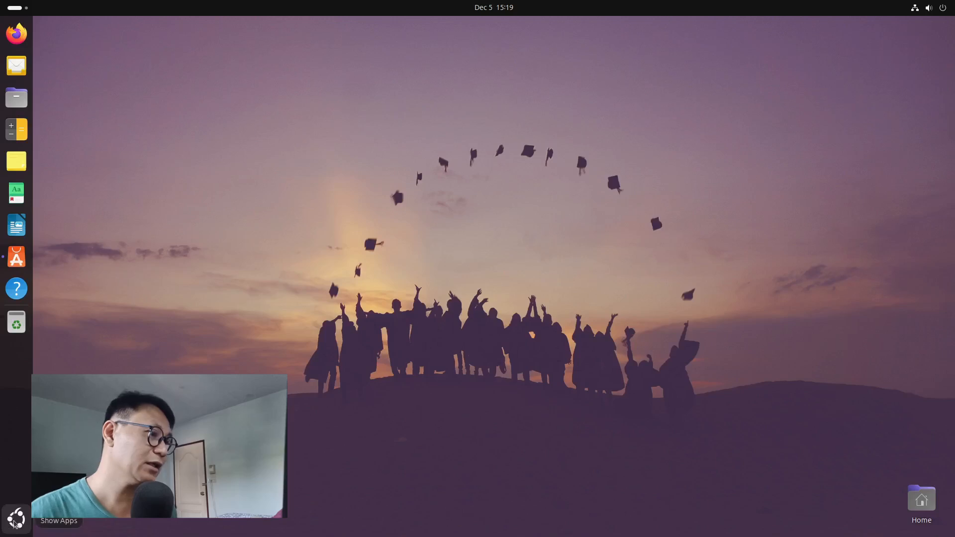
left_click(15, 520)
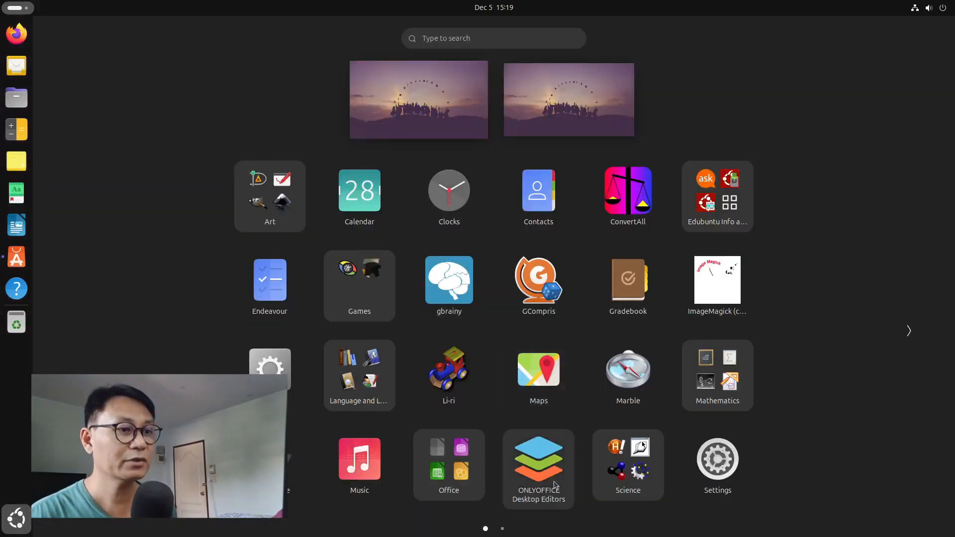
left_click(549, 461)
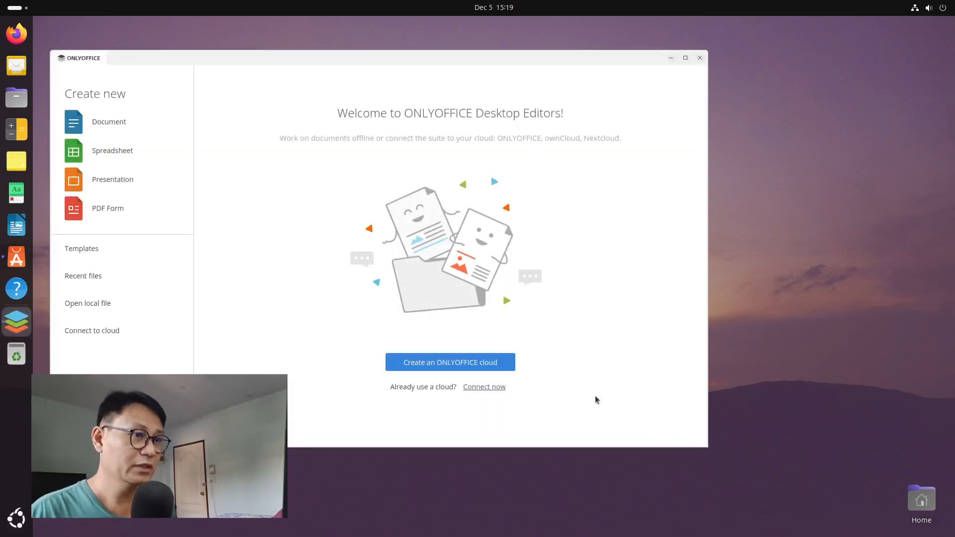
left_click(685, 57)
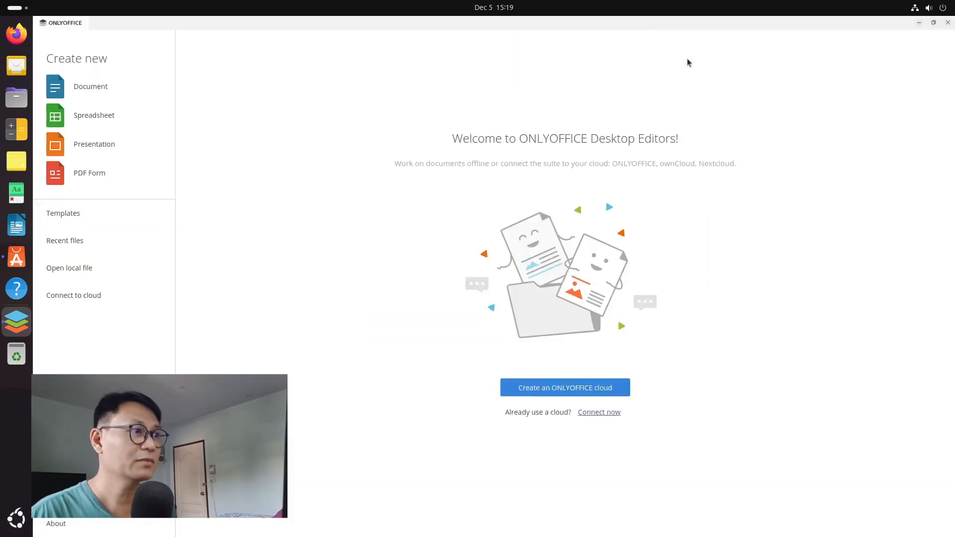
Set the ONLYOFFICE interface scaling to 100% and the interface theme to Dark, apply the settings and restart the application
left_click(59, 497)
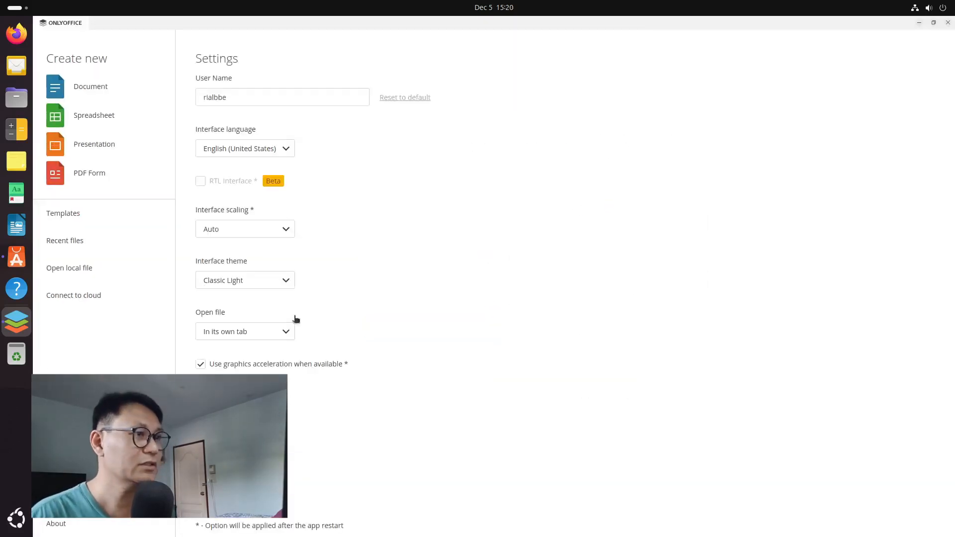
left_click(280, 232)
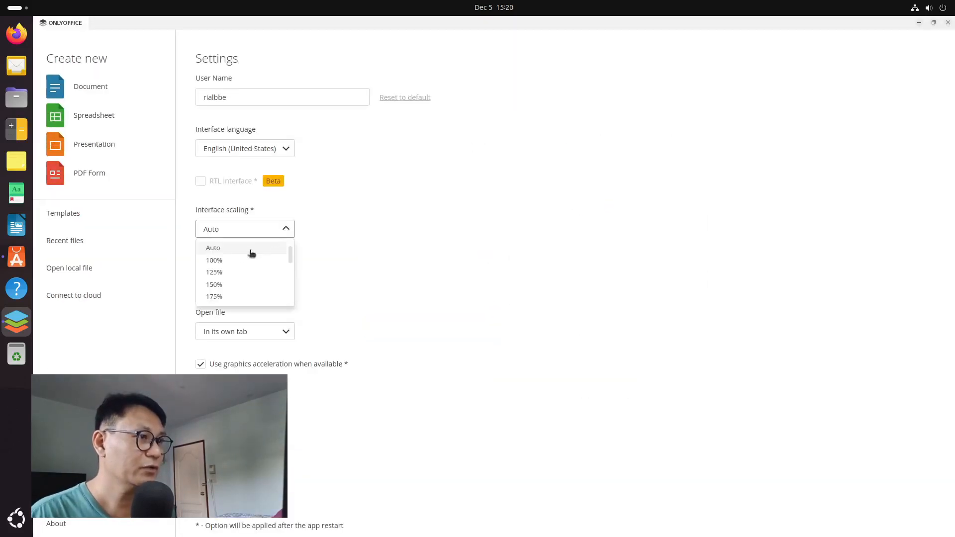
left_click(236, 259)
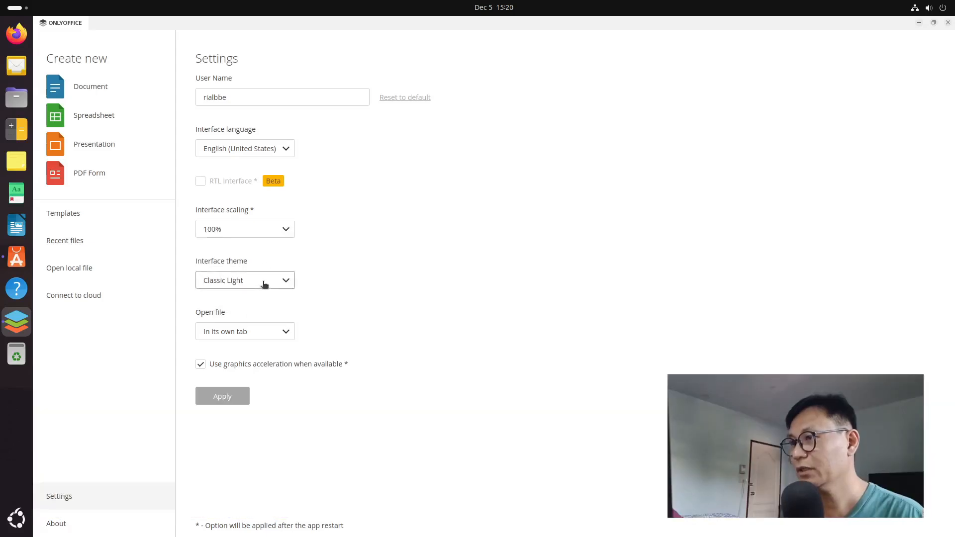
left_click(263, 281)
left_click(245, 323)
left_click(223, 402)
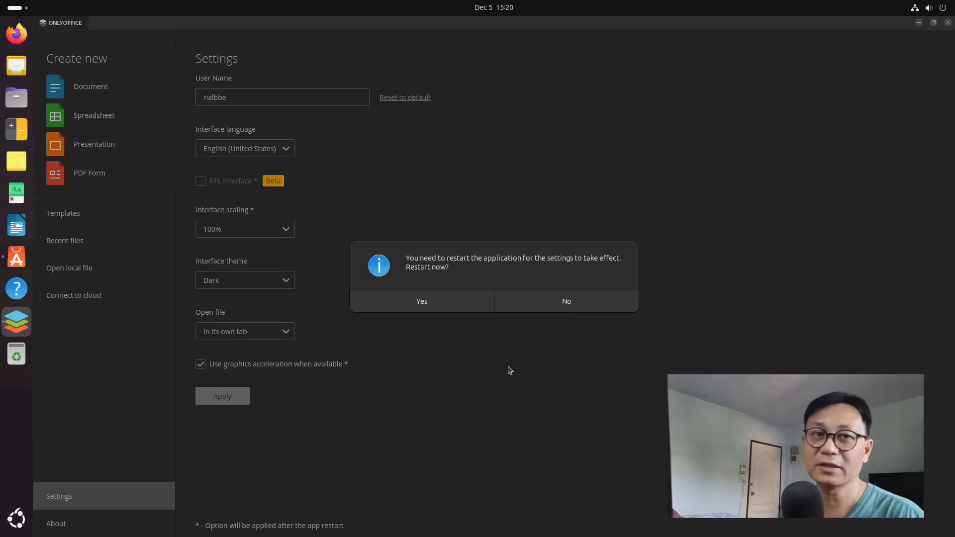
left_click(454, 308)
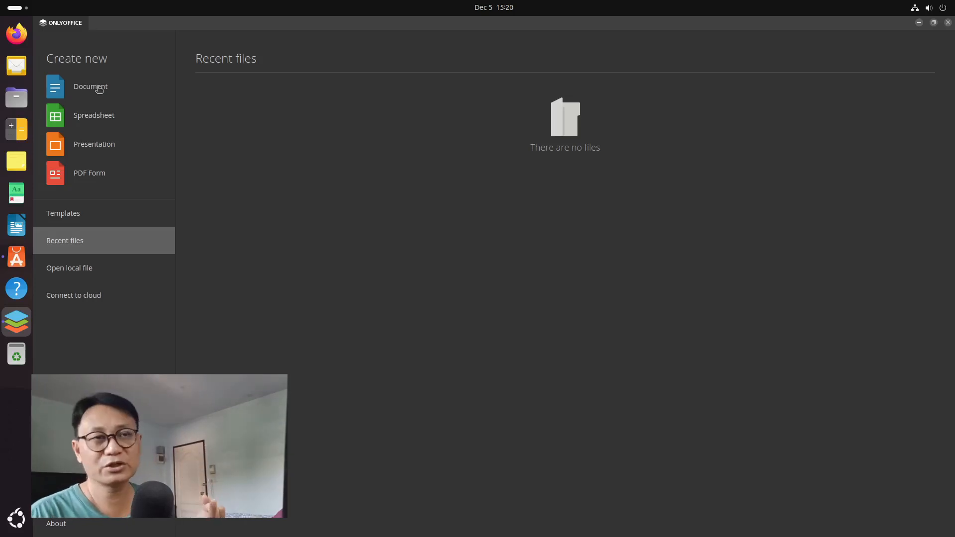
Create a blank PDF form to view the forms editor, and close ONLYOFFICE
left_click(117, 179)
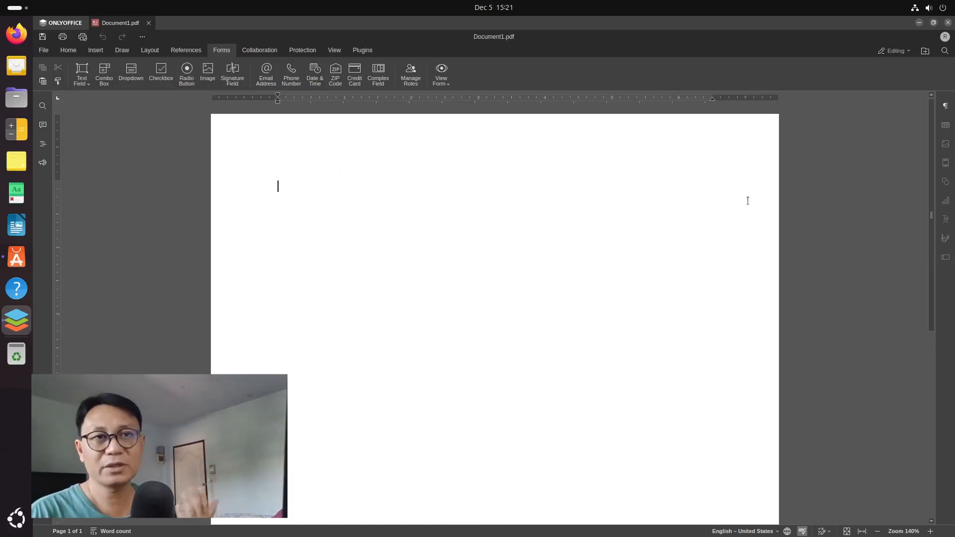
left_click(948, 23)
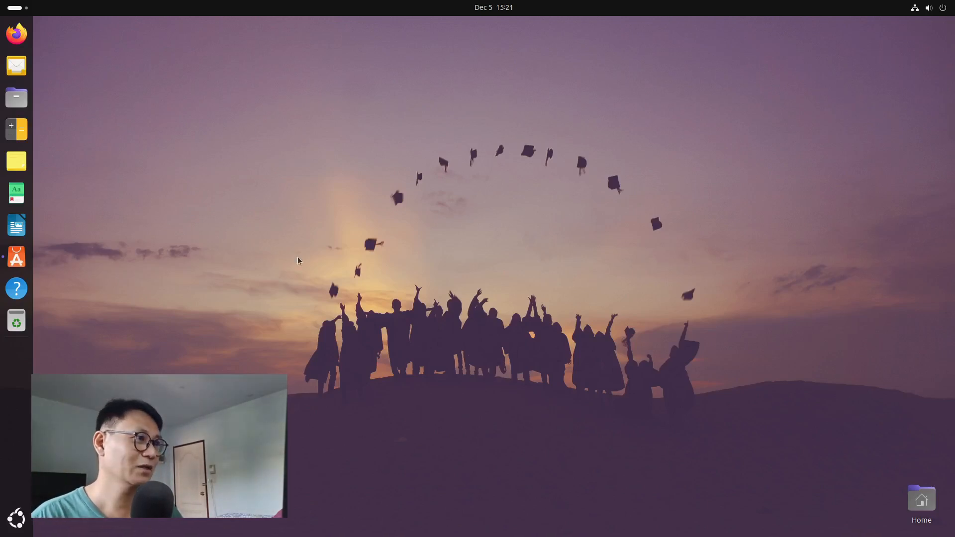
Switch back to App Center and review the installed snaps and available updates
left_click(17, 257)
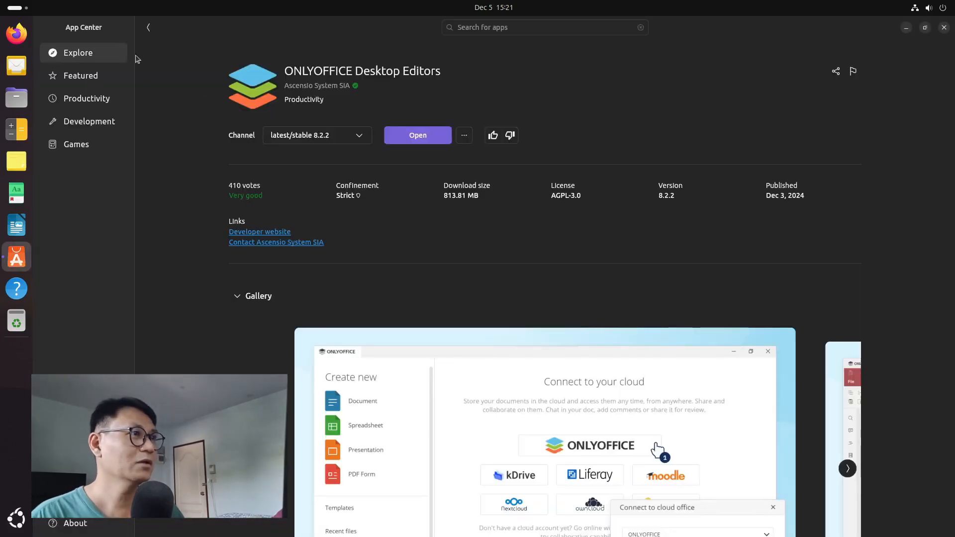
left_click(147, 30)
scroll(499, 224, "up", 10)
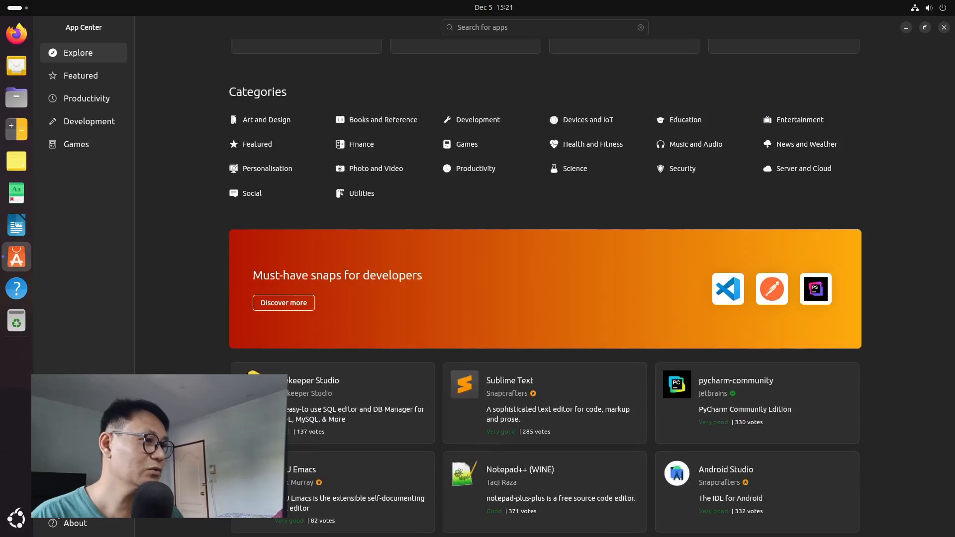
left_click(76, 500)
scroll(348, 422, "down", 2)
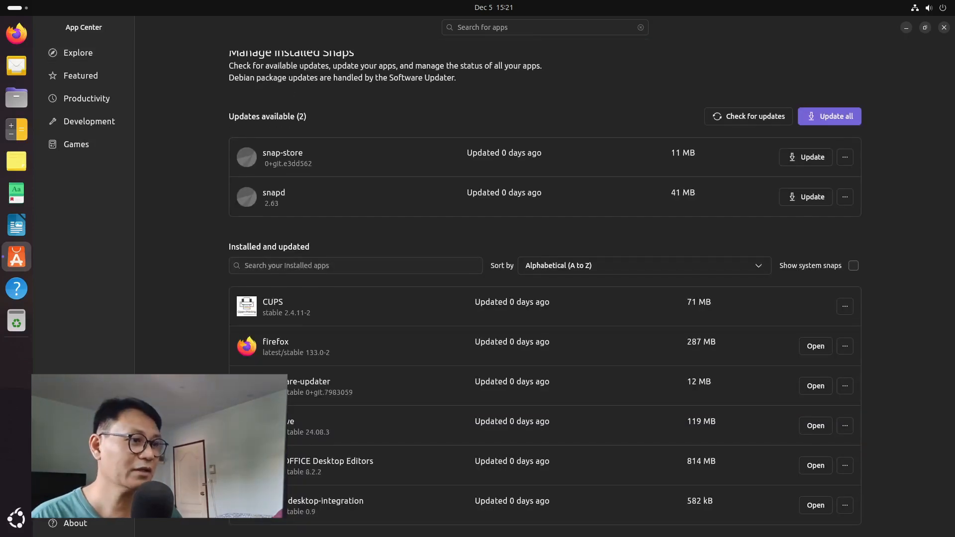
Minimize App Center and look through both pages of installed applications
left_click(905, 28)
key("super+a")
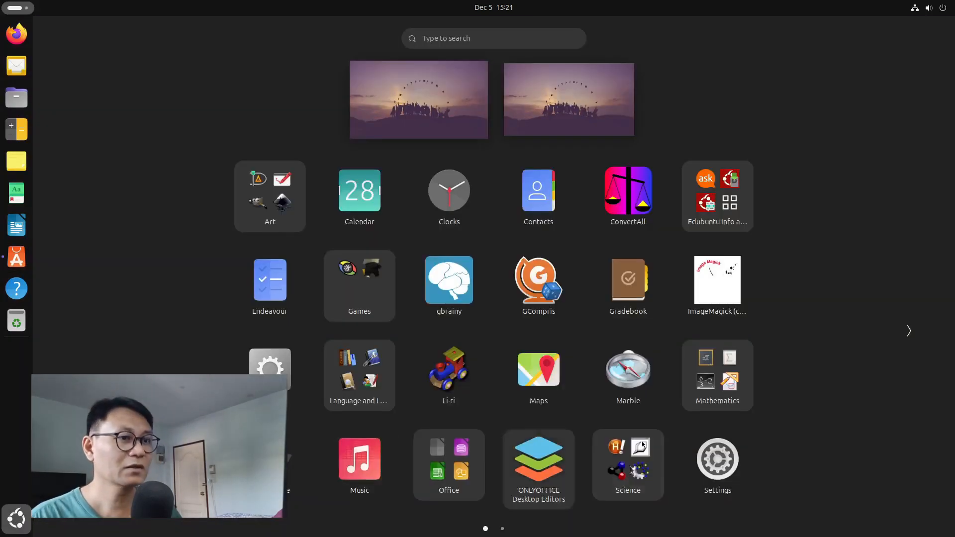
scroll(671, 440, "down", 1)
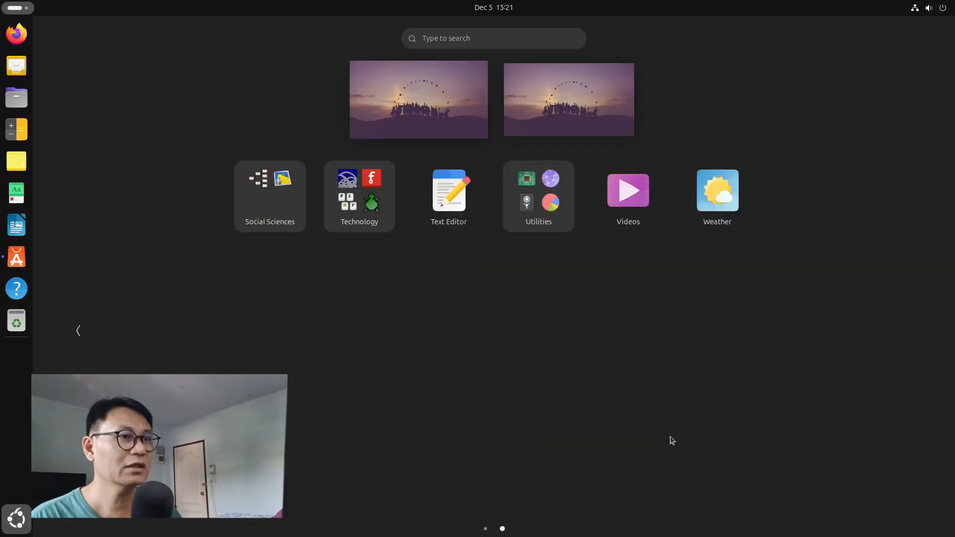
scroll(487, 325, "up", 1)
scroll(641, 412, "down", 1)
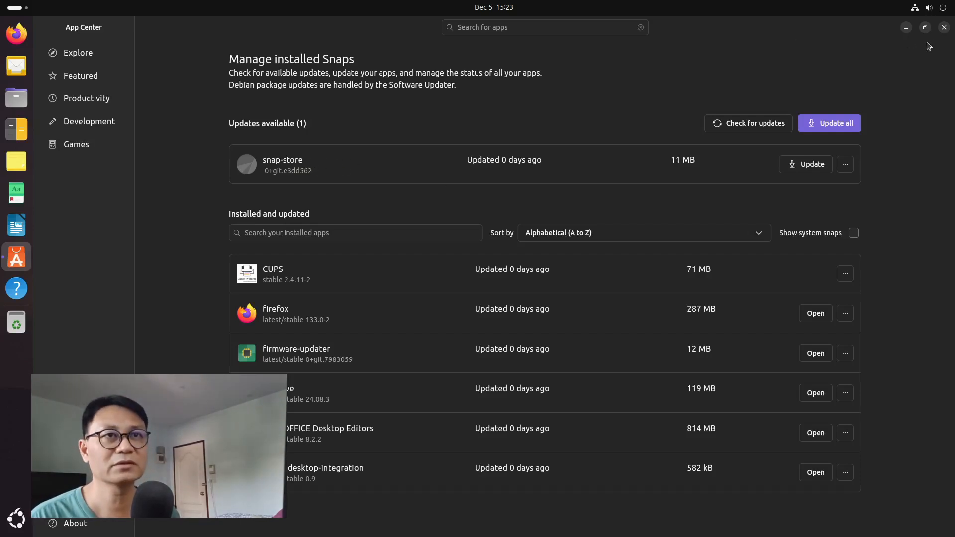
Close App Center and open Terminal from the Utilities application folder
left_click(943, 27)
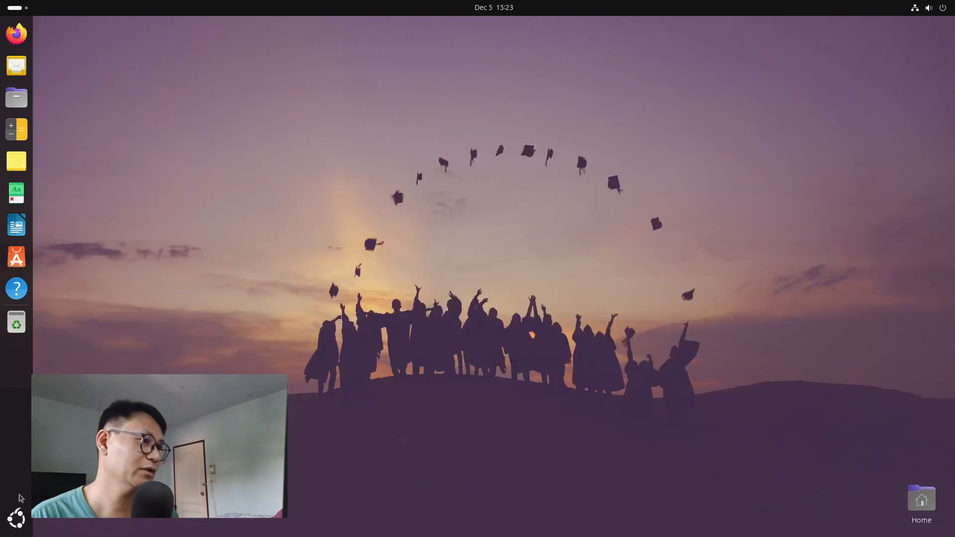
left_click(15, 520)
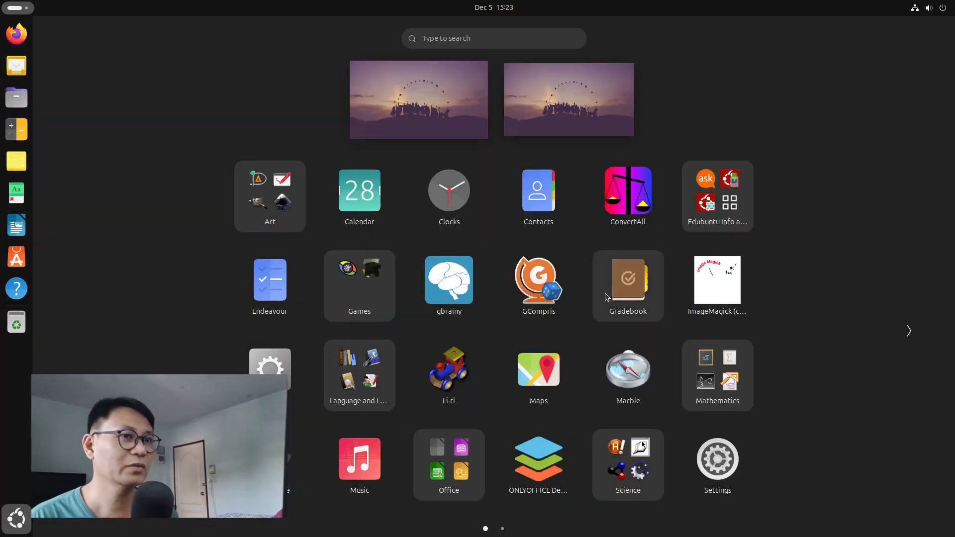
scroll(552, 309, "down", 1)
scroll(438, 344, "up", 1)
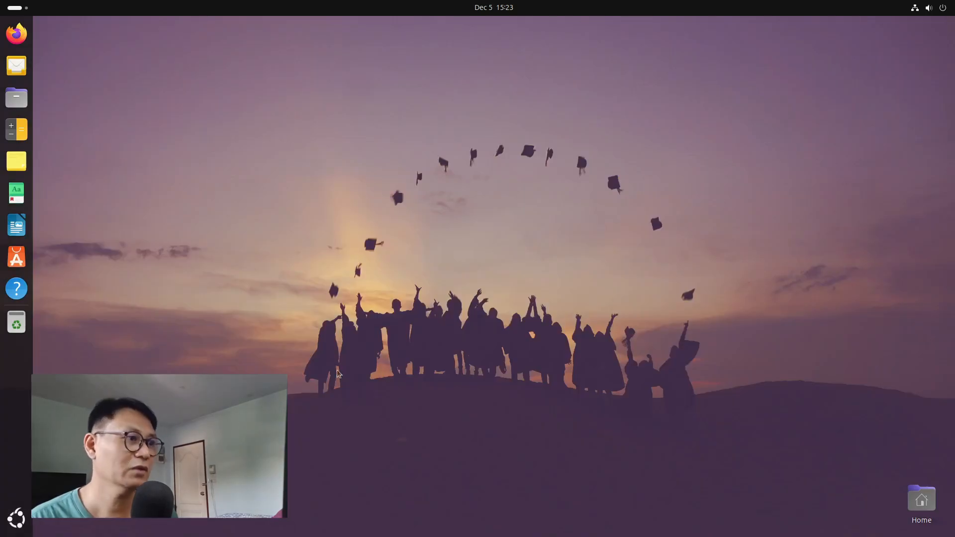
left_click(17, 519)
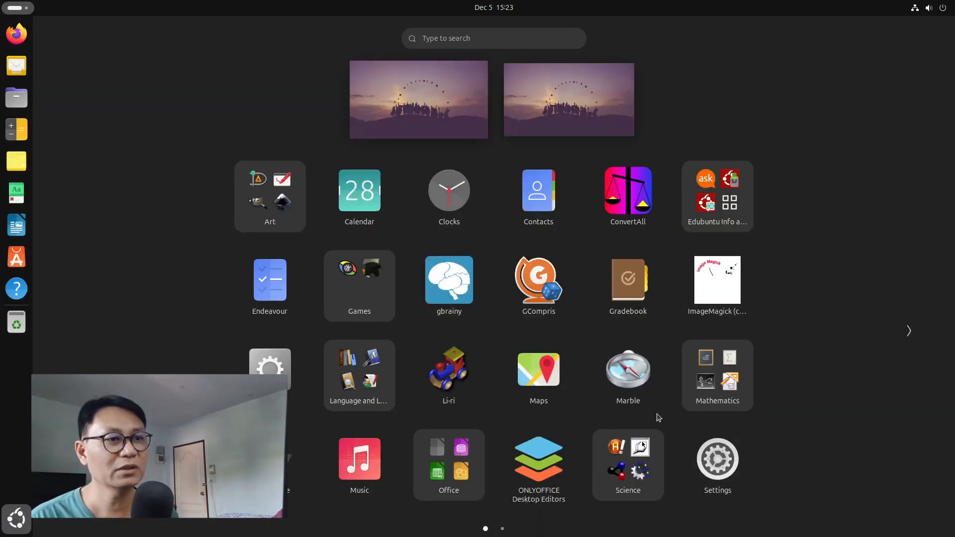
scroll(698, 391, "down", 1)
left_click(539, 197)
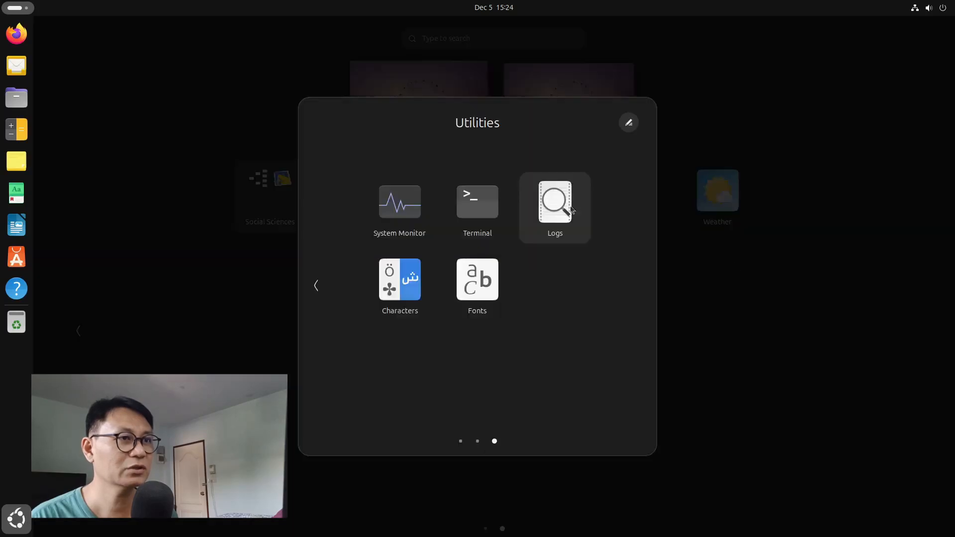
left_click(503, 230)
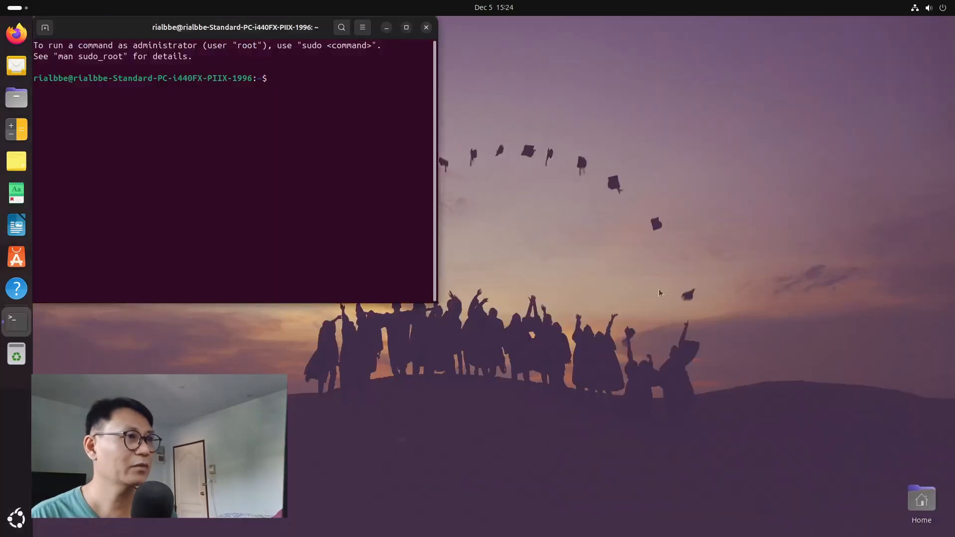
Move the Terminal window toward the middle of the desktop and write the command "sudo apt update" at the prompt
left_click_drag(310, 30, 398, 125)
type("sudo")
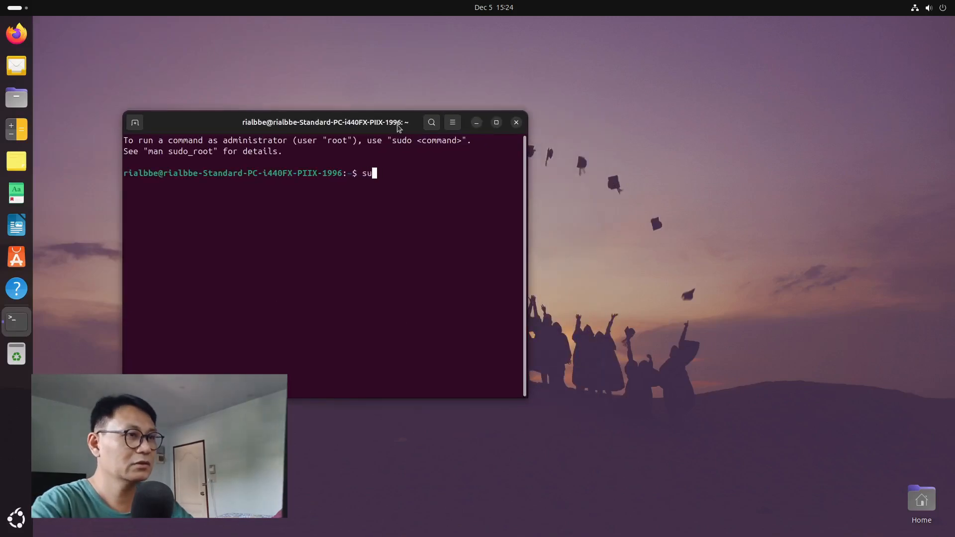
type(" up")
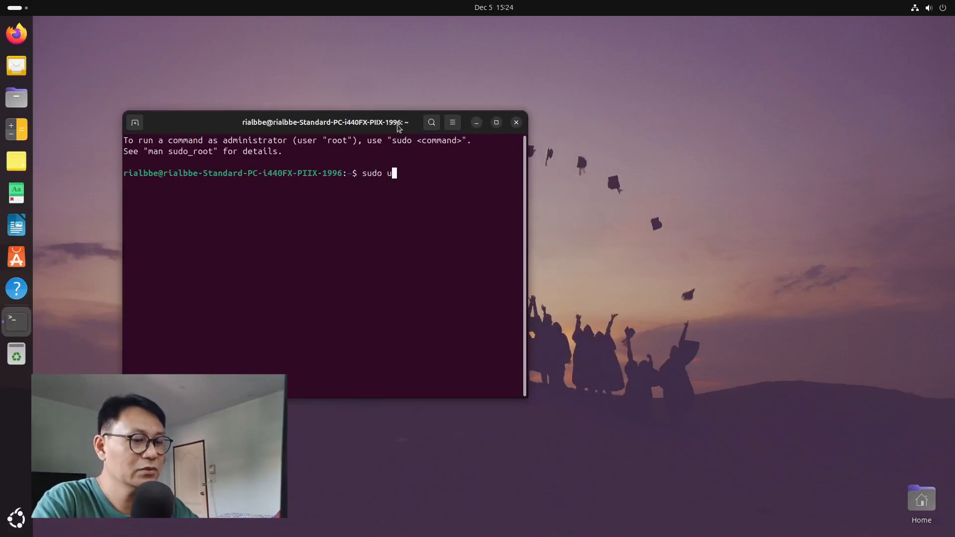
type("date")
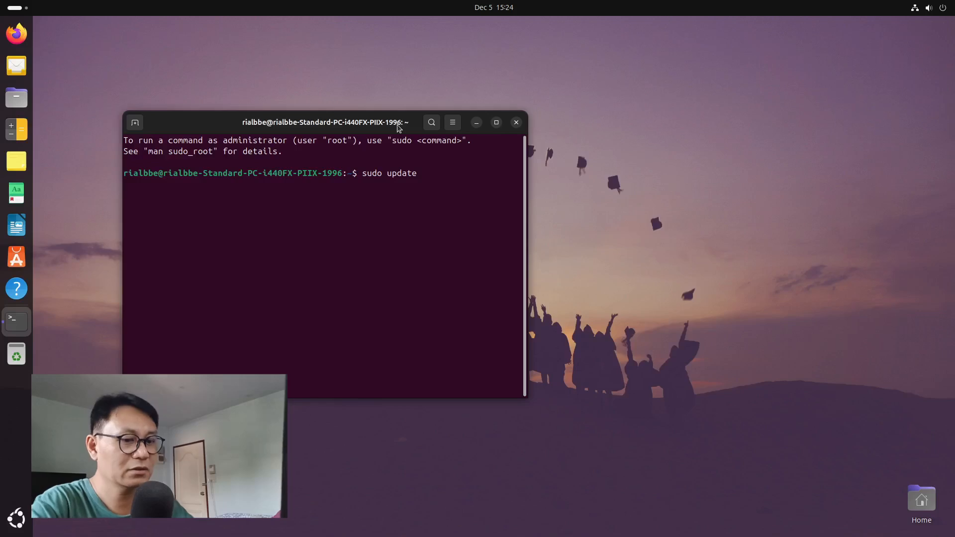
key("Left")
key("Left")
key("Left")
key("Left")
key("Left")
key("Left")
type("apt")
key("End")
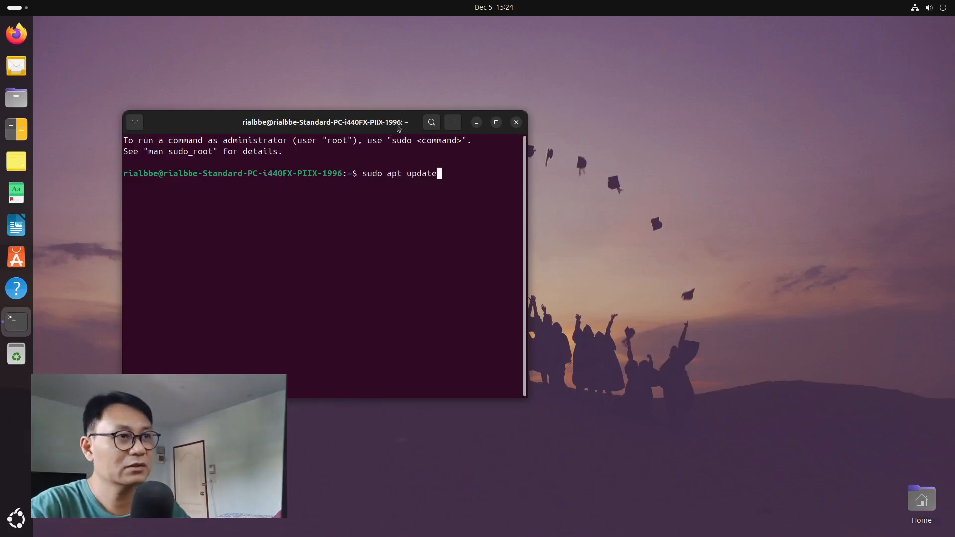
Extend the command with "&& sudo apt upgrade", run it and enter the account's sudo password
type("&& ")
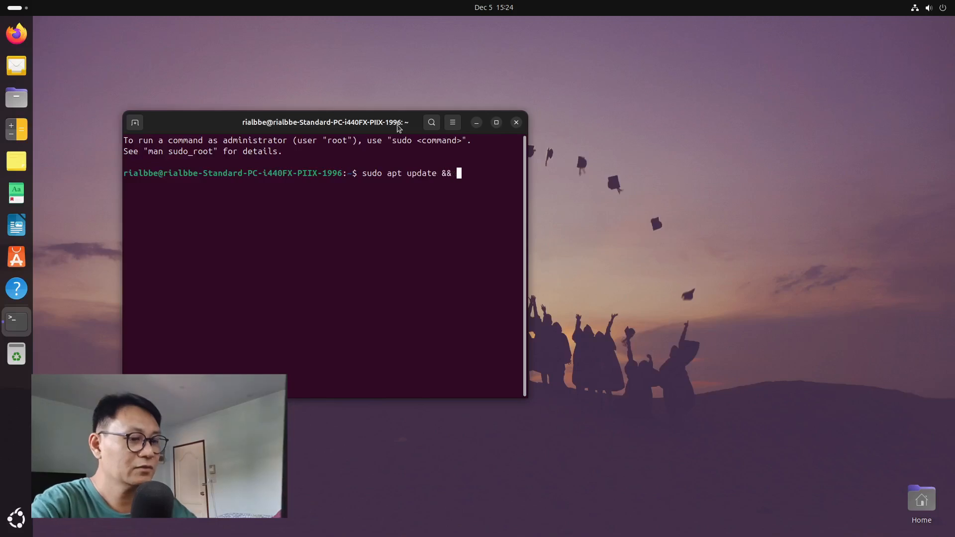
type("sudo apt ")
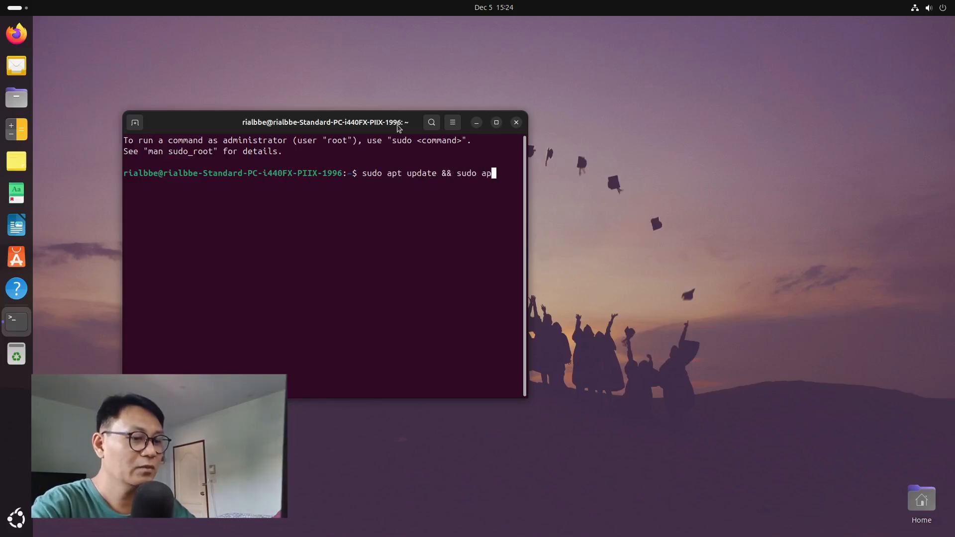
type("upgrade")
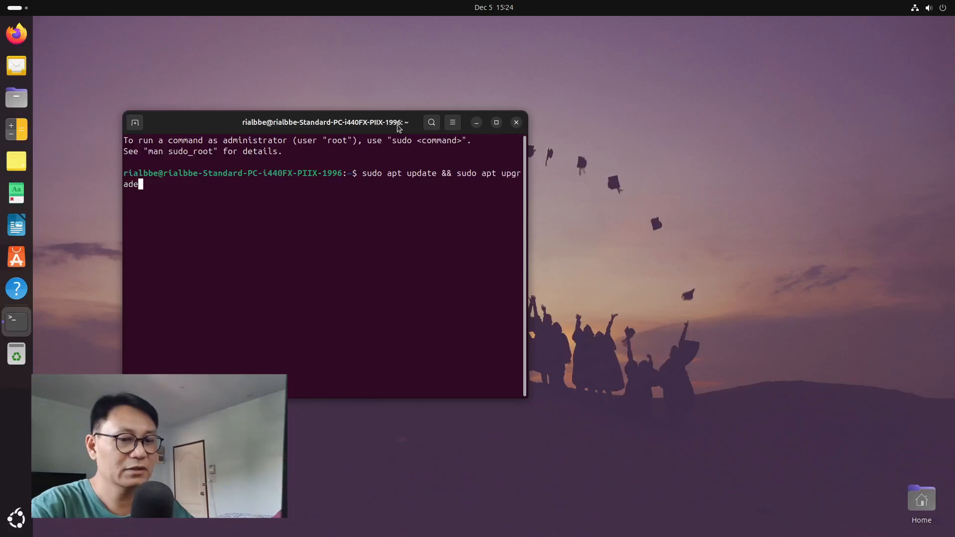
key("Return")
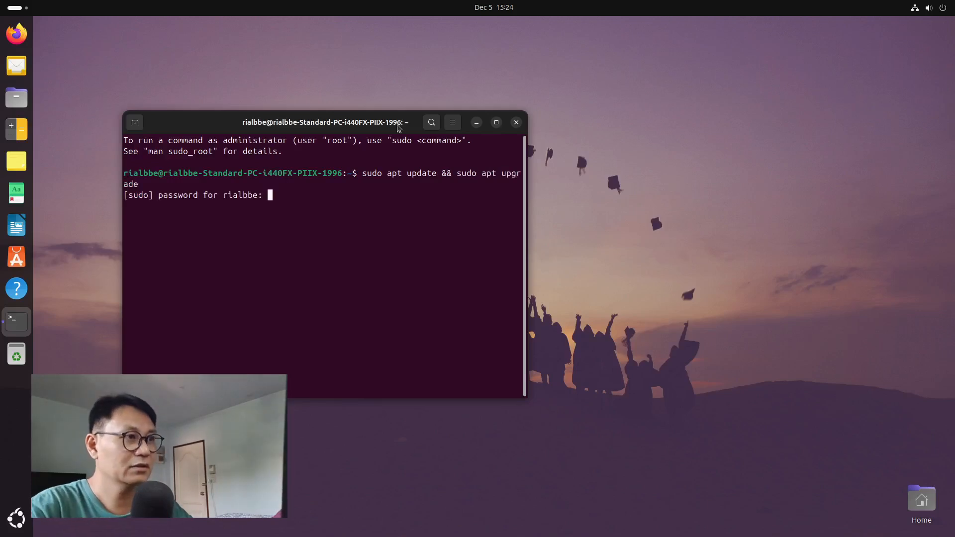
key("Return")
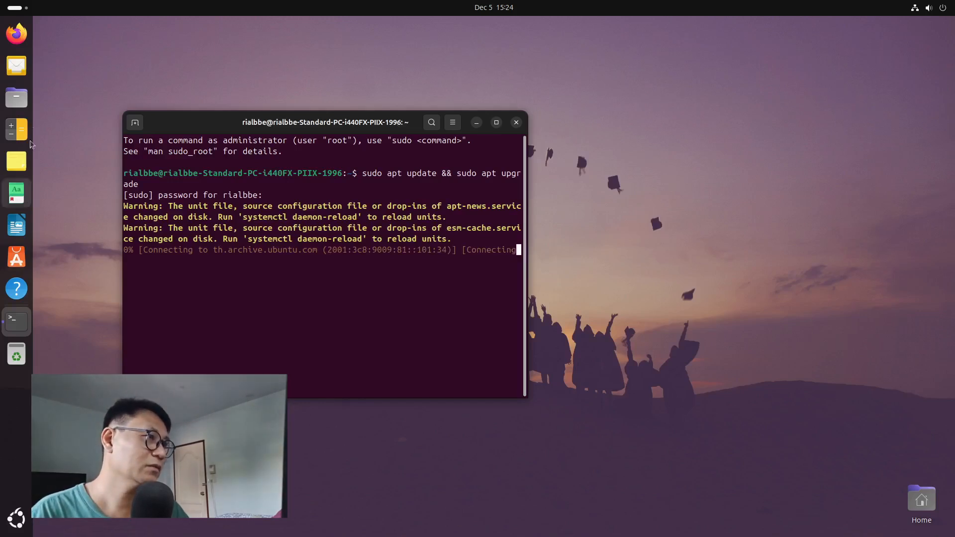
Switch to Firefox, close the Mozilla privacy tab, search the web for "snap store update" and open the Ubuntu Community Hub result
left_click(501, 90)
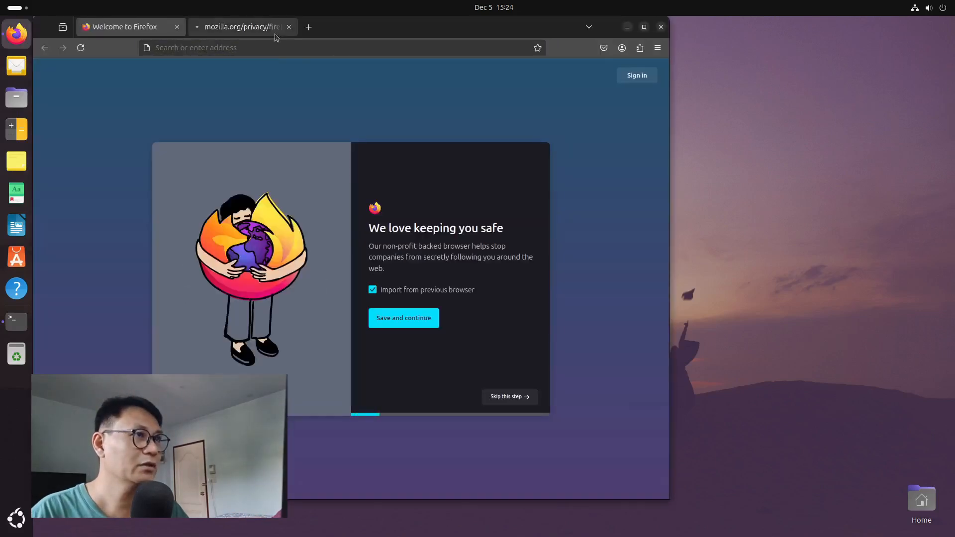
left_click(289, 27)
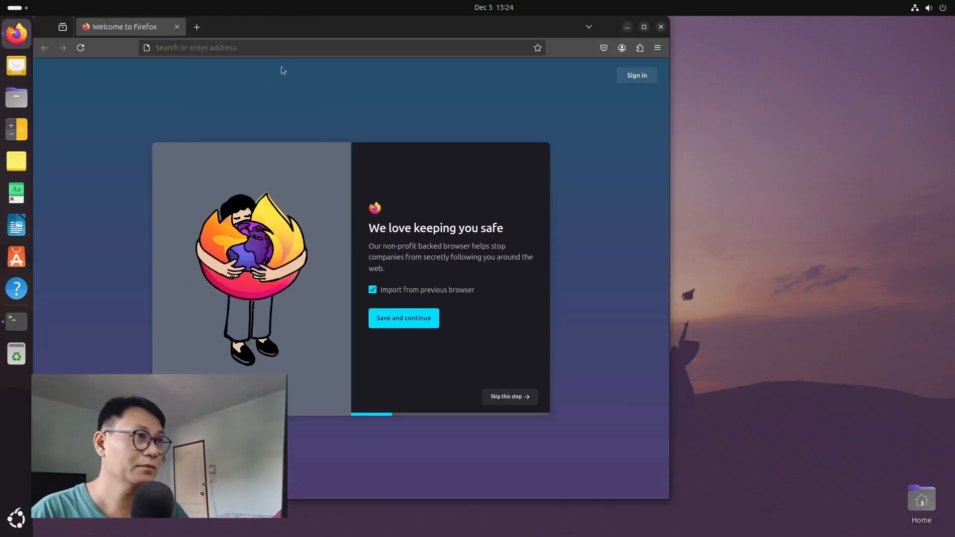
left_click(279, 52)
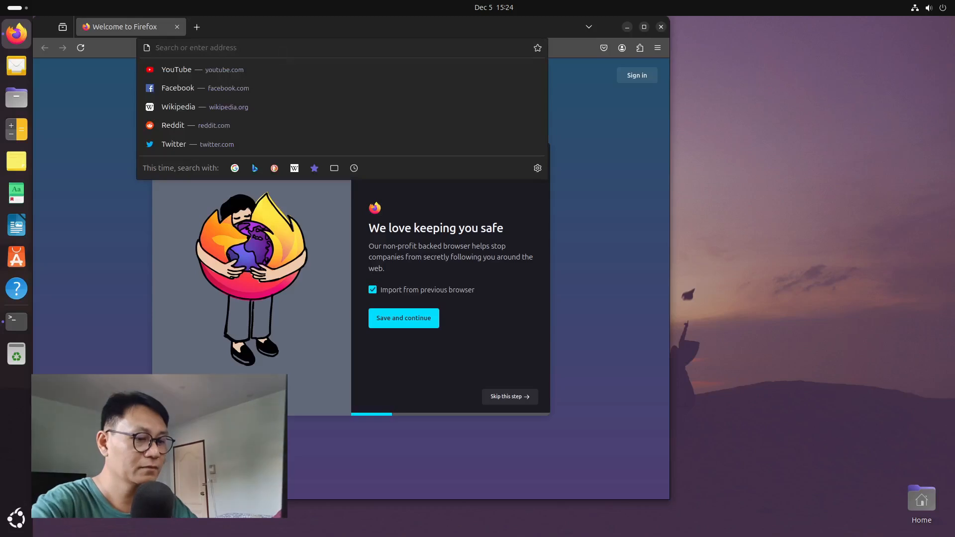
type("snap ")
type("store update")
key("Return")
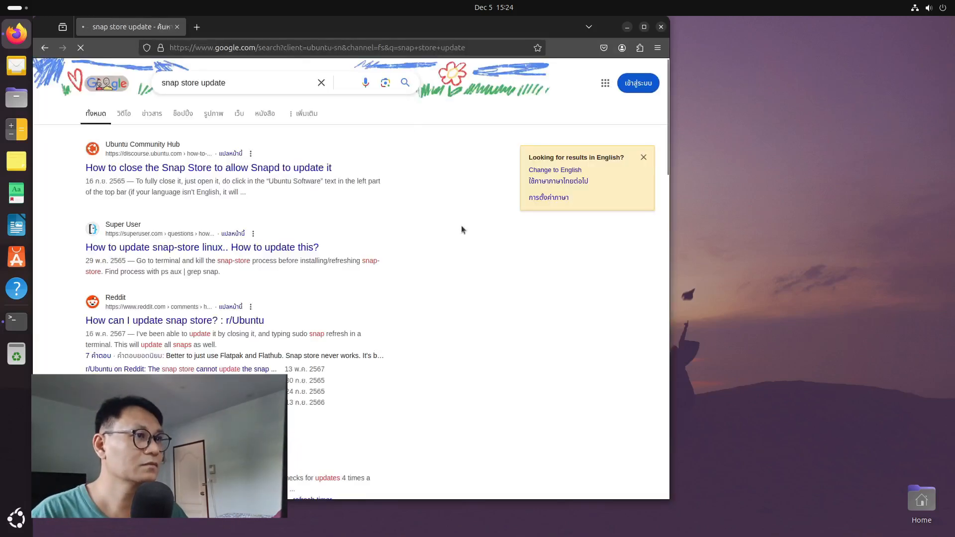
left_click(263, 167)
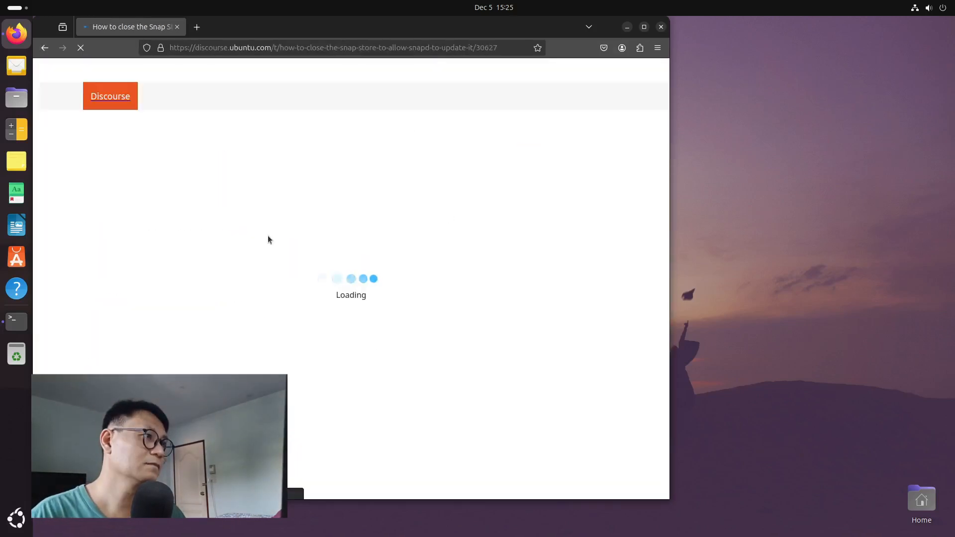
Return to Terminal, answer y to continue the package upgrade, and minimize the window
left_click(15, 325)
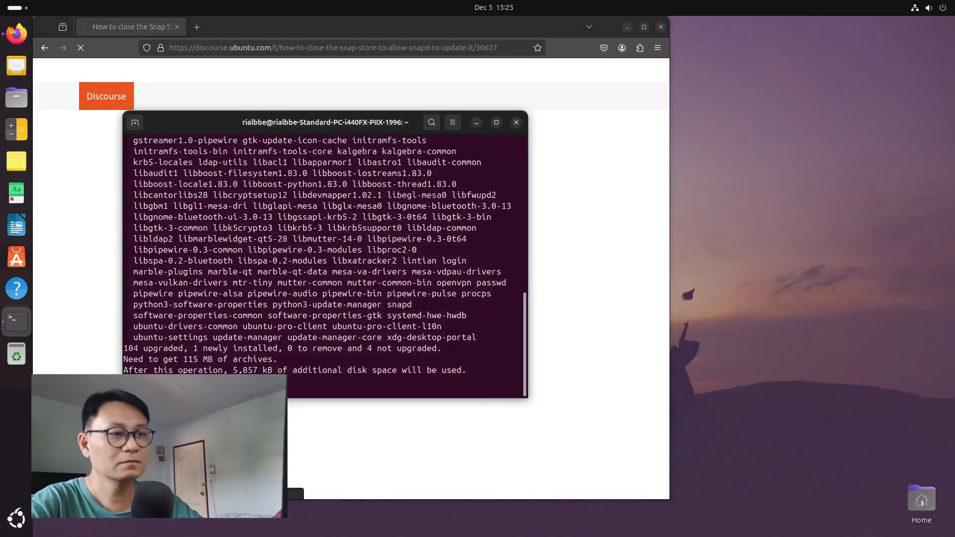
type("y")
key("Return")
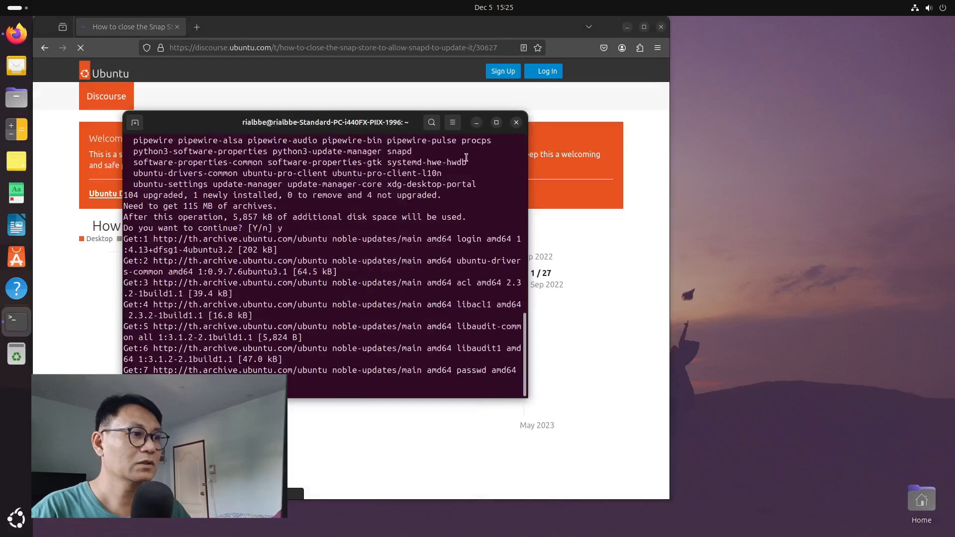
left_click(477, 122)
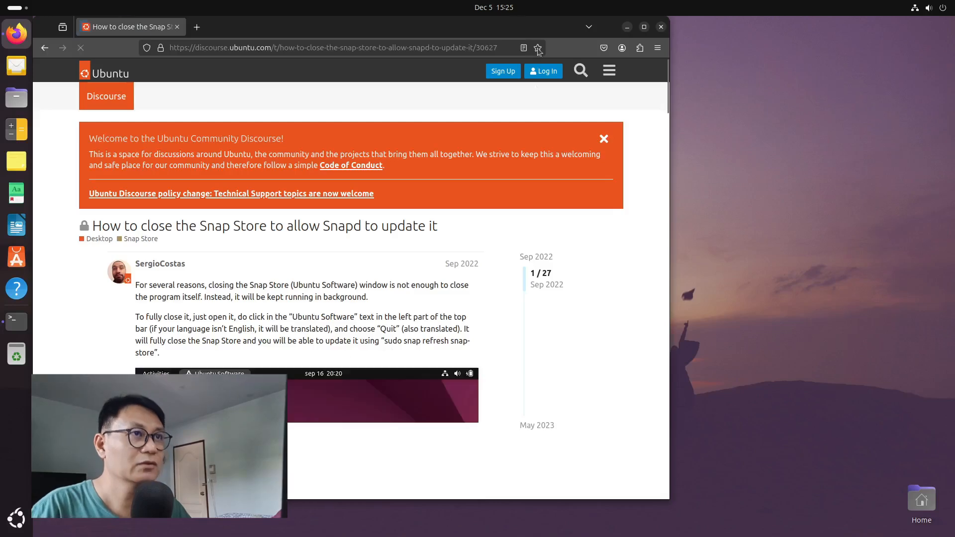
Move the Firefox window clear of the dock, read the forum replies and copy the command "sudo snap refresh snap-store"
left_click_drag(499, 23, 698, 31)
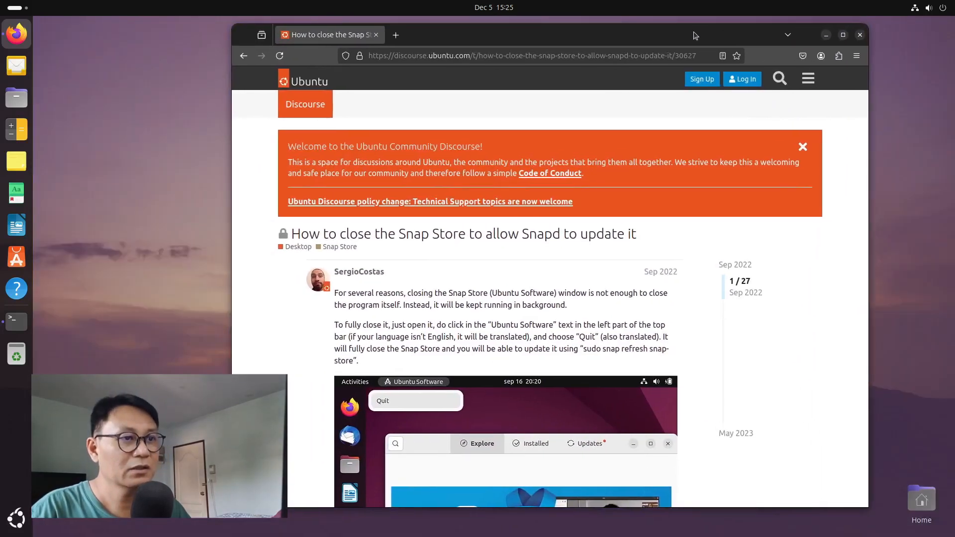
scroll(574, 364, "down", 8)
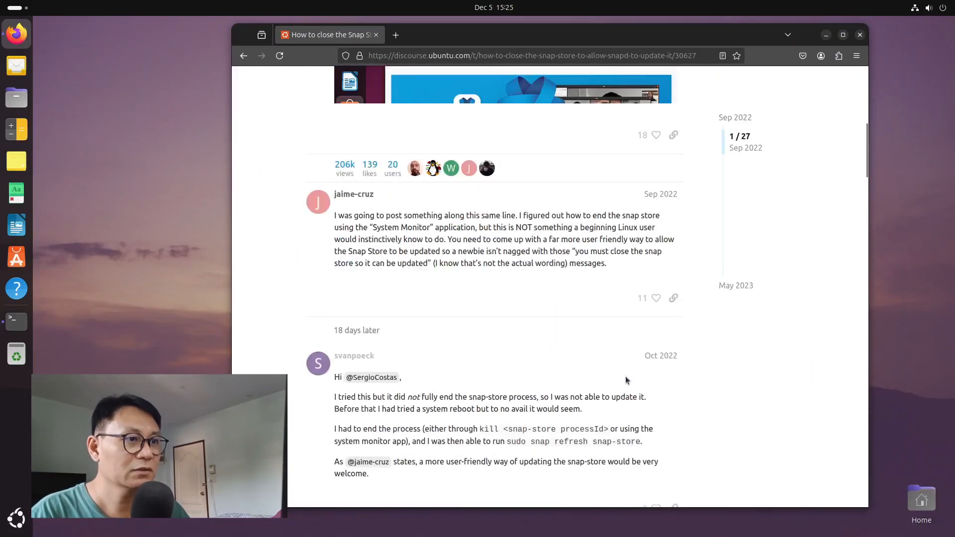
scroll(622, 378, "down", 7)
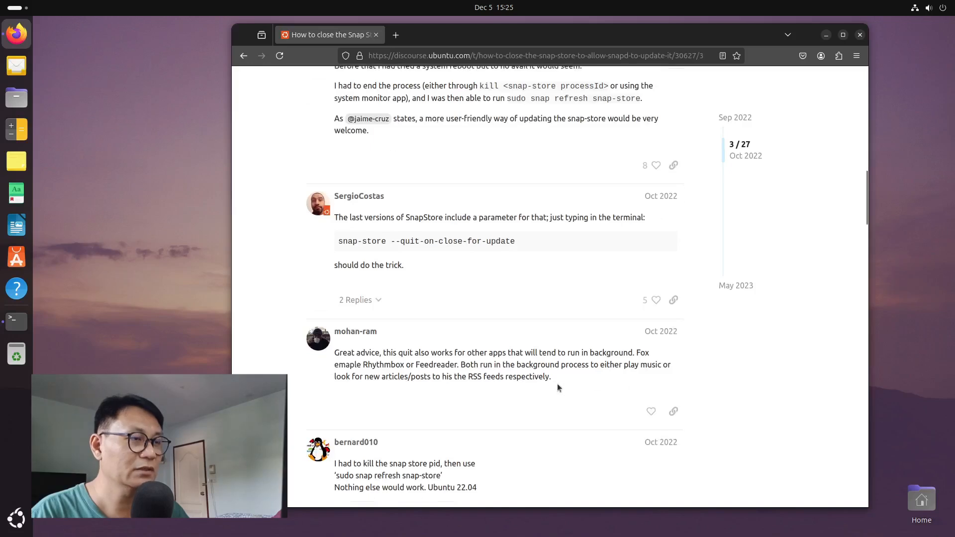
mouse_move(530, 248)
left_click_drag(529, 243, 336, 242)
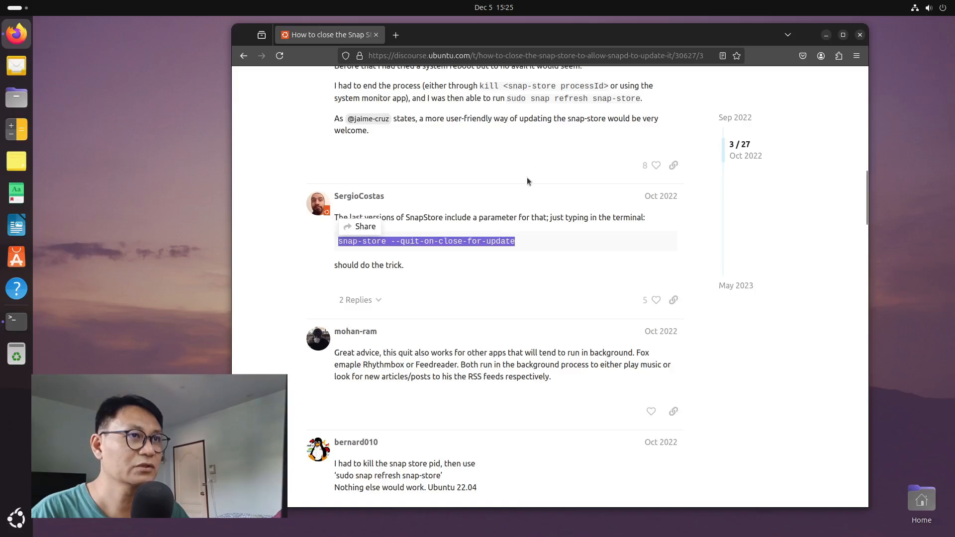
scroll(515, 197, "up", 2)
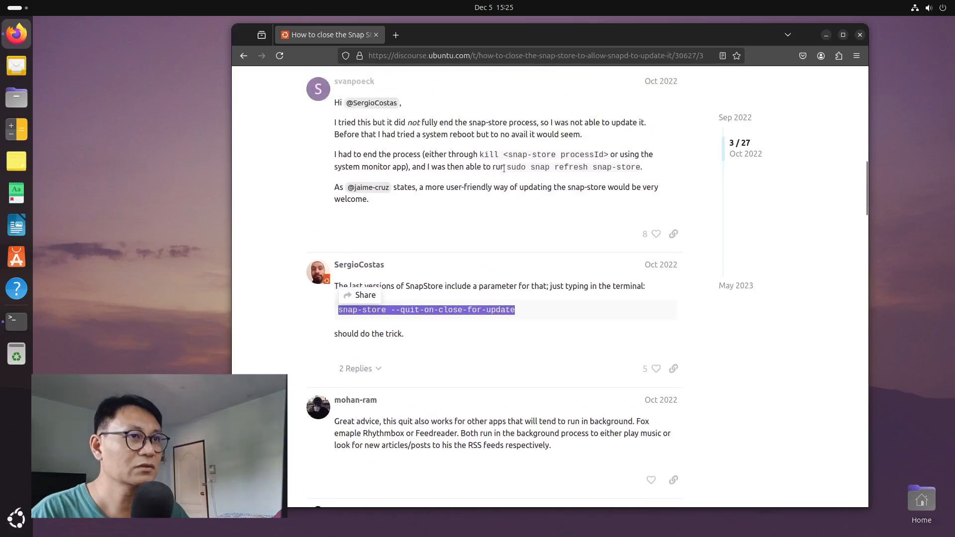
left_click_drag(507, 167, 637, 171)
right_click(640, 170)
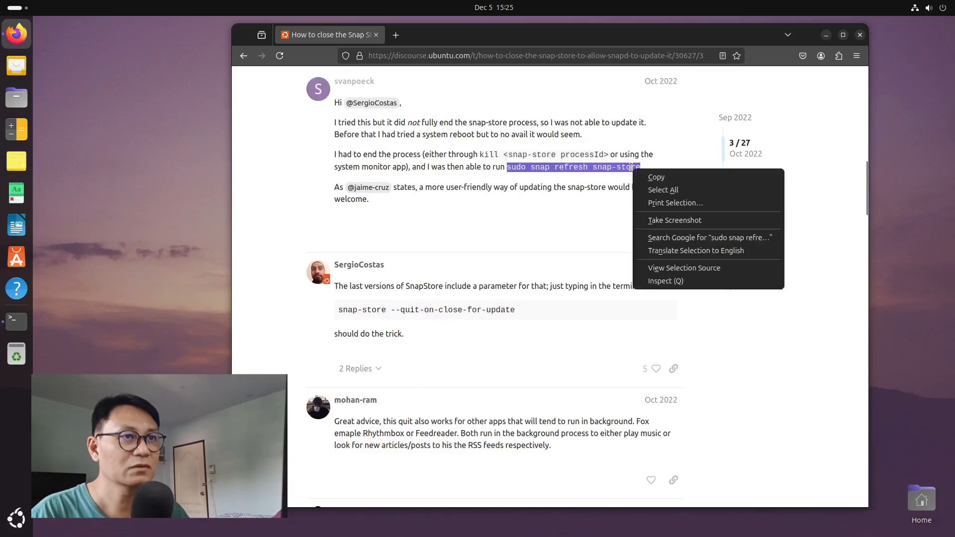
left_click(656, 180)
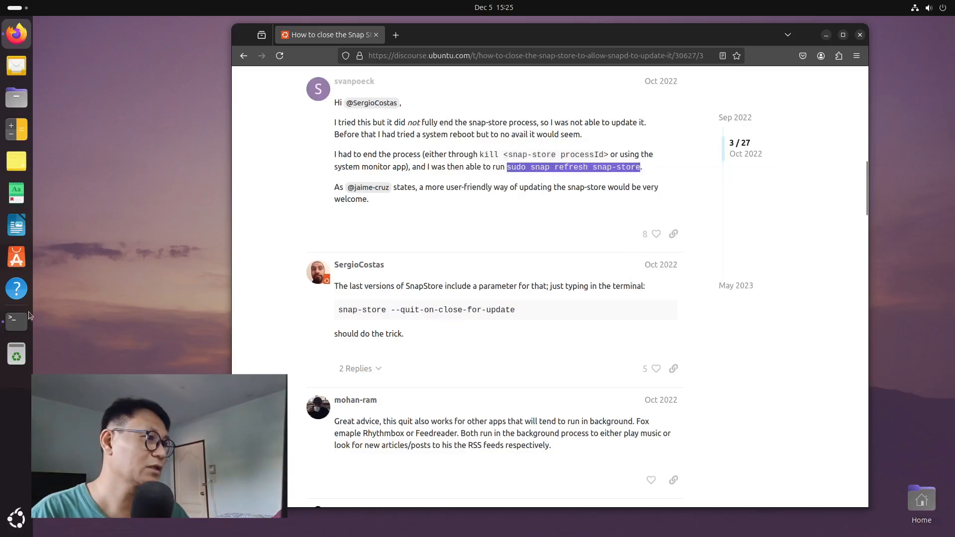
Check the upgrade's progress in Terminal, and tile Terminal on the left half of the desktop with Firefox on the right half
left_click(16, 321)
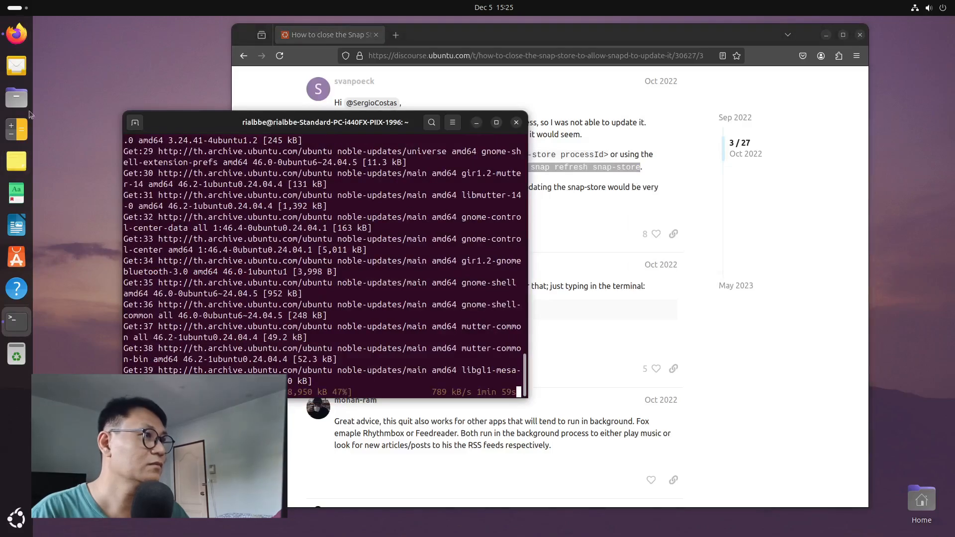
left_click(16, 35)
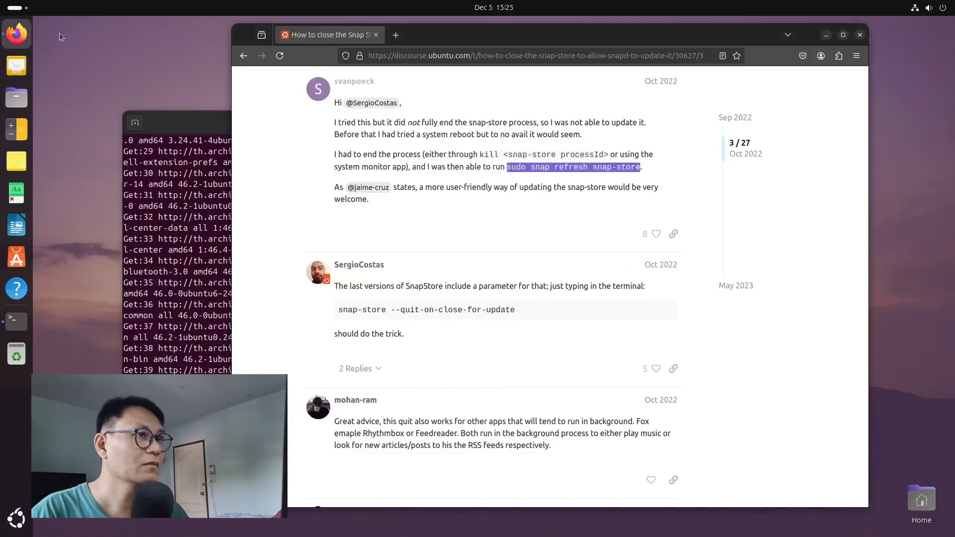
left_click(826, 36)
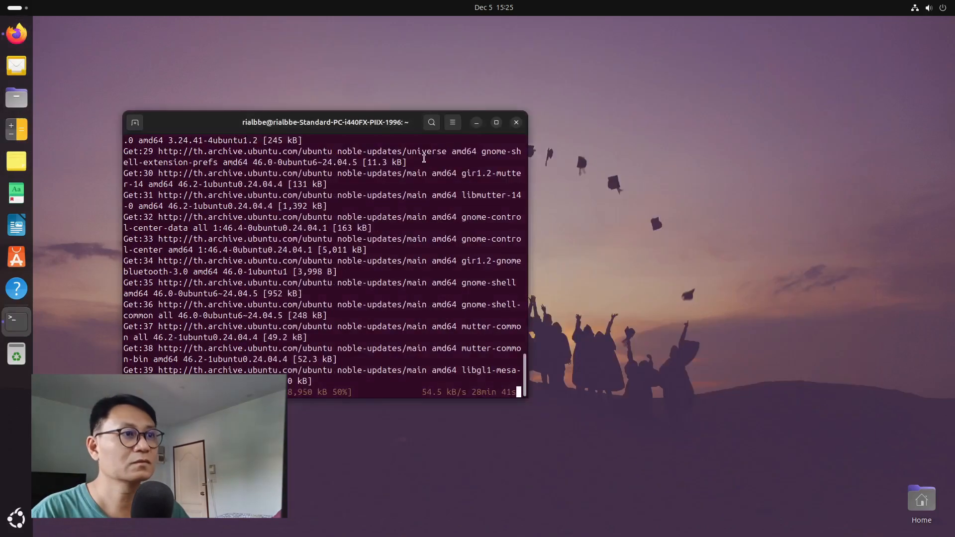
left_click_drag(407, 124, 3, 215)
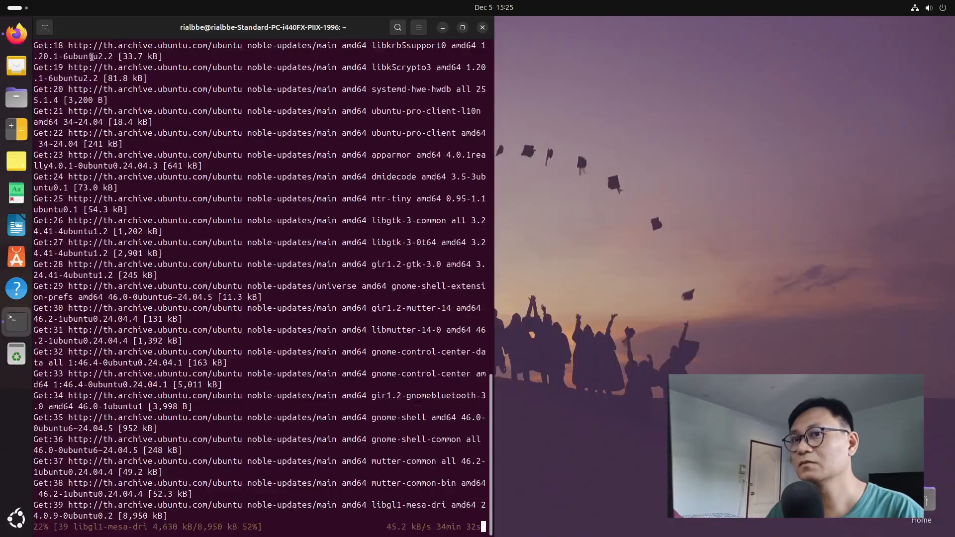
left_click(16, 34)
left_click_drag(547, 38, 952, 149)
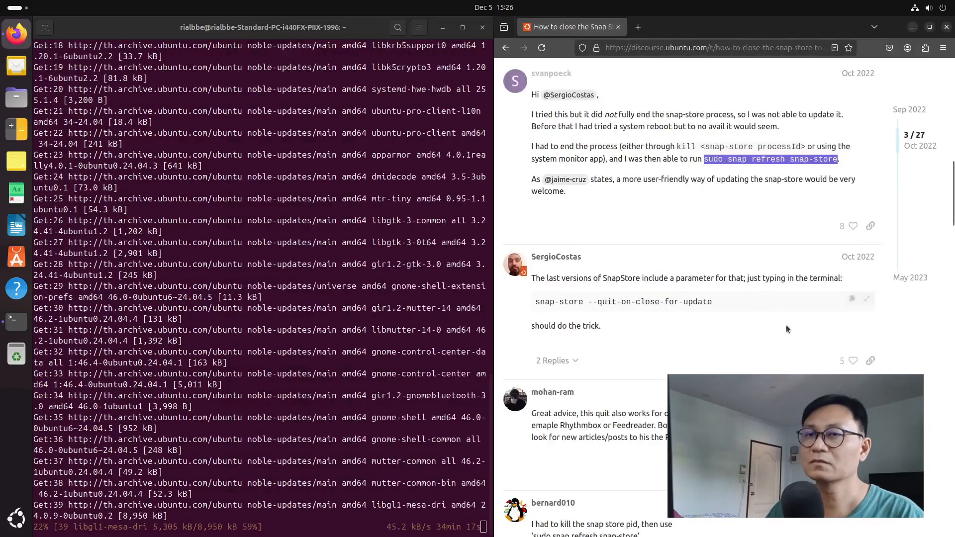
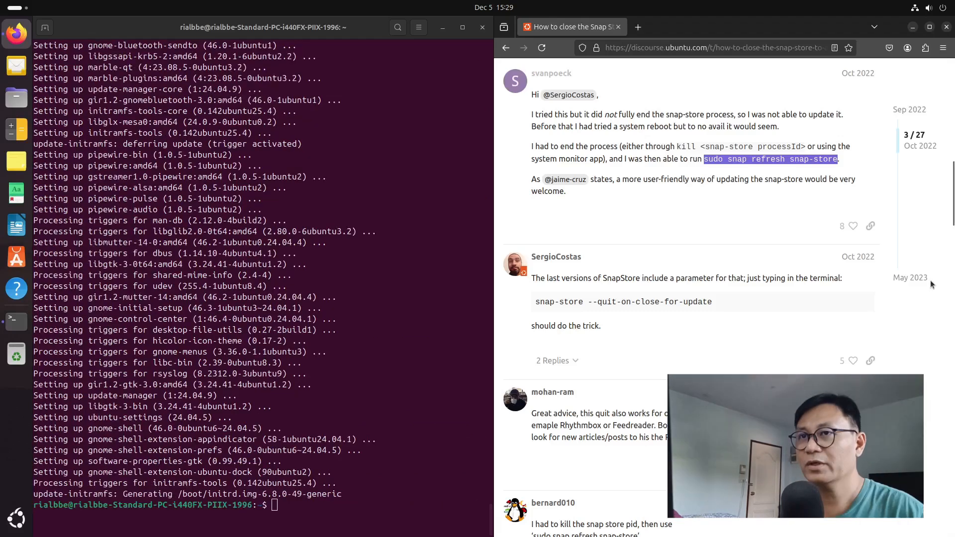
Paste the copied command "sudo snap refresh snap-store" into Terminal and run it
right_click(362, 515)
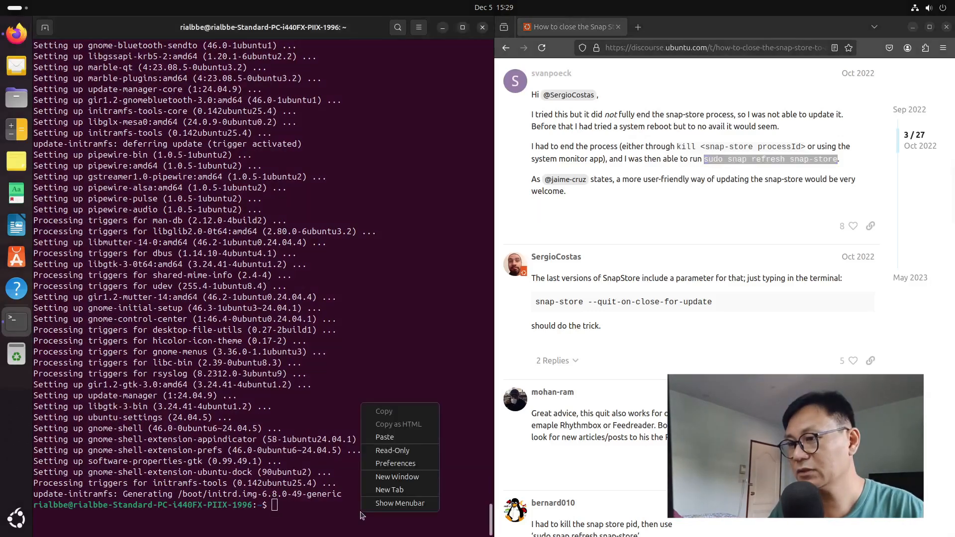
left_click(386, 437)
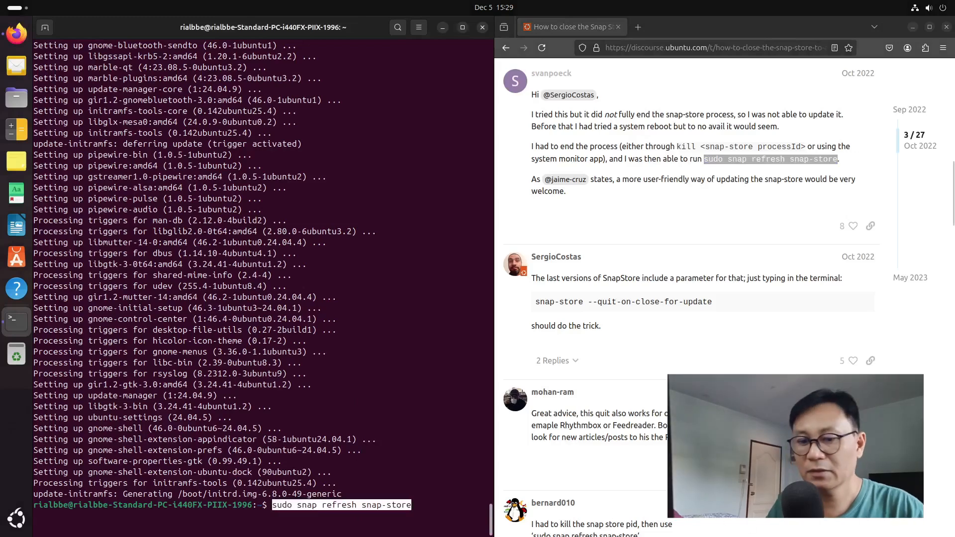
key("Return")
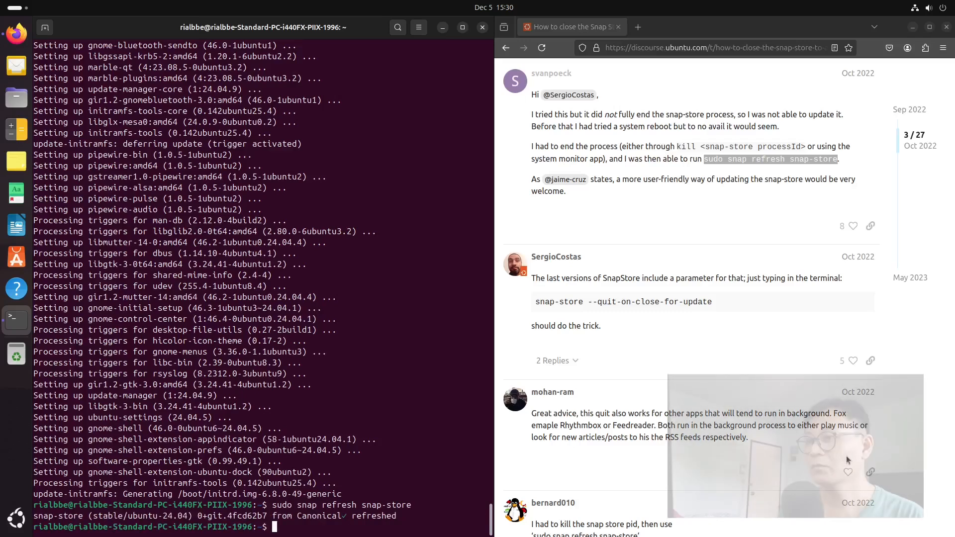
Copy "snap-store --quit-on-close-for-update" from the forum reply and run it in Terminal
left_click_drag(729, 303, 534, 302)
key("super+c")
right_click(386, 422)
left_click(408, 454)
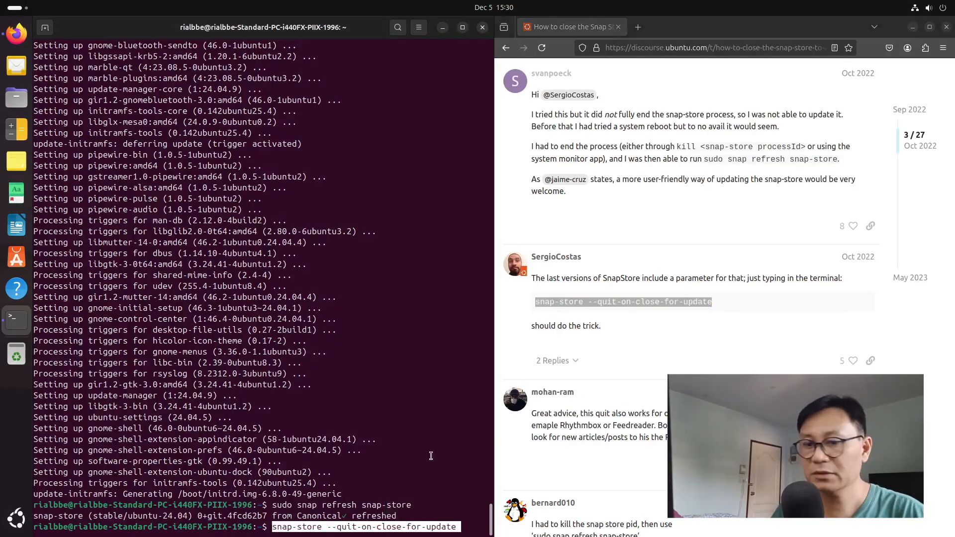
key("Return")
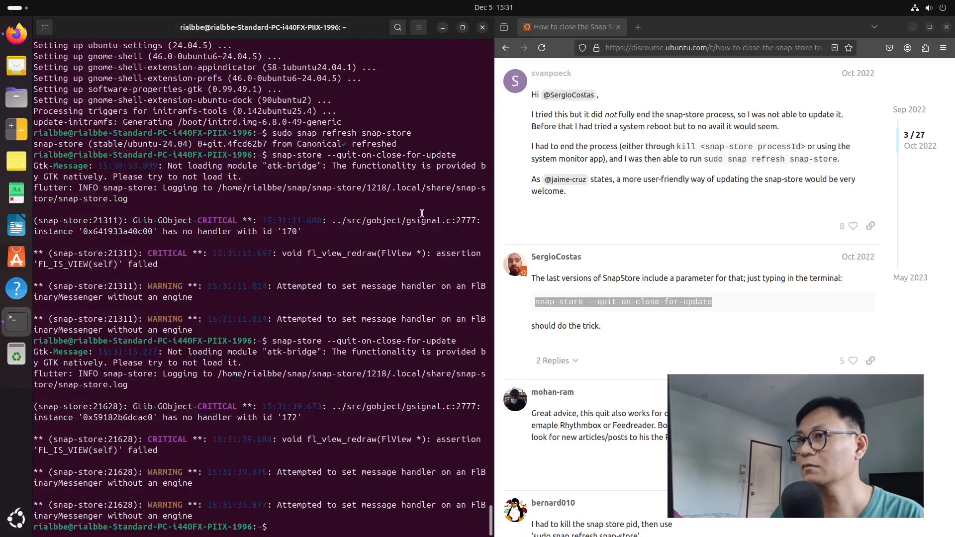
Clear the Terminal output and run "snap-store --quit-on-close-for-update" again
type("clear")
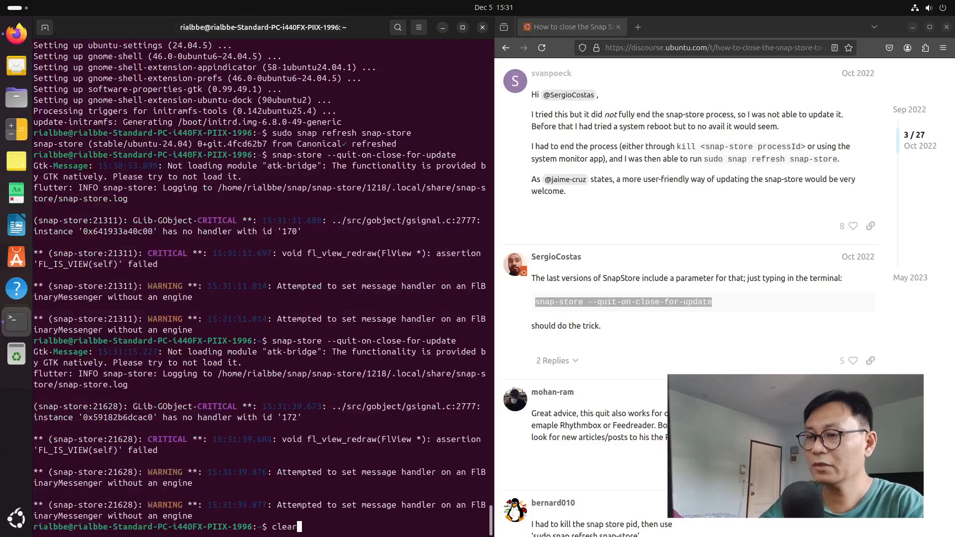
key("Return")
key("Up")
key("Up")
key("Return")
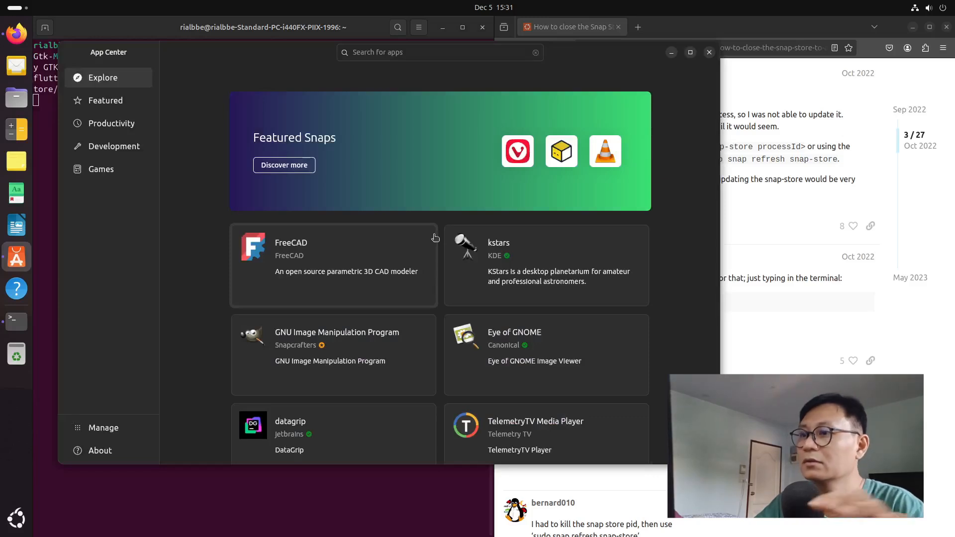
Restart the Edubuntu system and confirm the restart
left_click(945, 10)
left_click(933, 43)
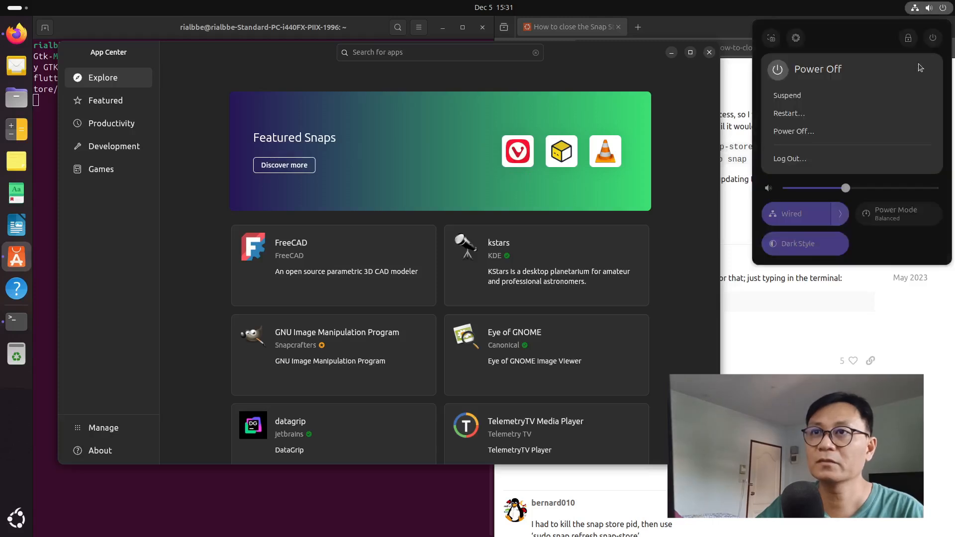
left_click(842, 119)
left_click(541, 303)
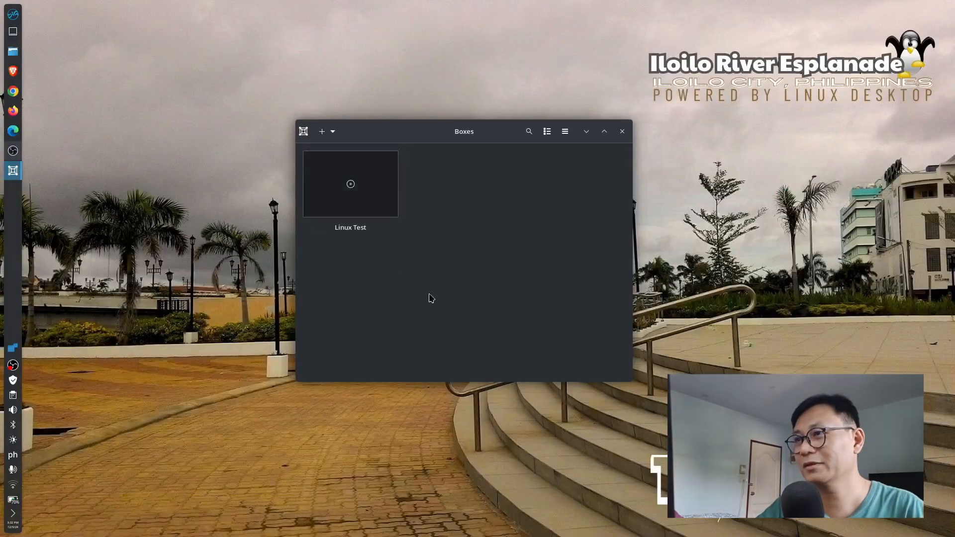
Start the Linux Test box in Boxes full screen and log in to Edubuntu with the account password
left_click(371, 201)
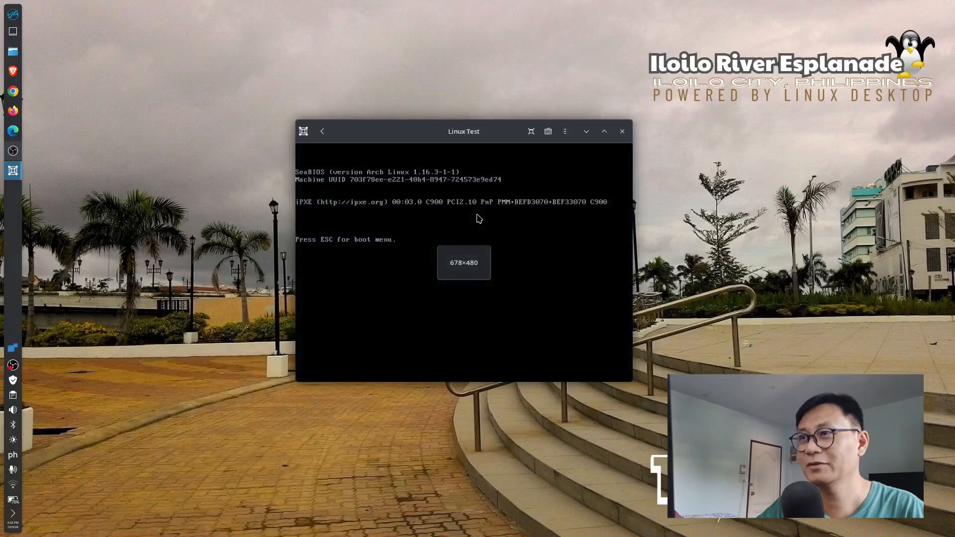
left_click(531, 132)
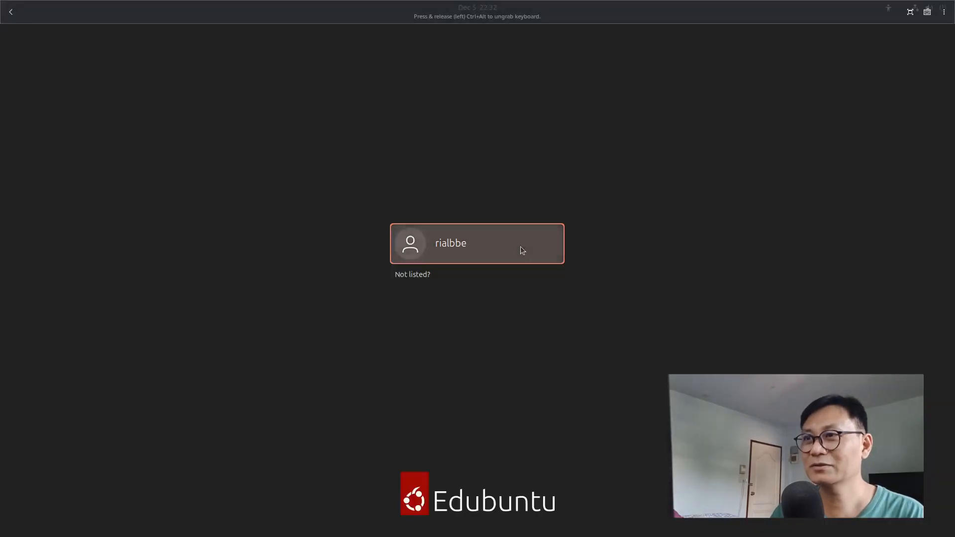
left_click(520, 247)
type("****")
key("Return")
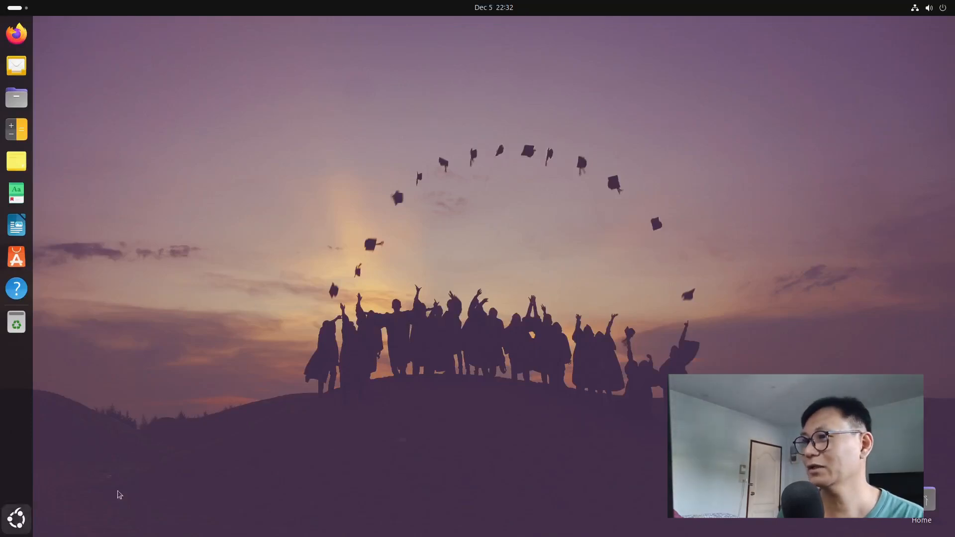
Open App Center, search for "kdenlive" and open the kdenlive application's page
left_click(17, 518)
left_click(275, 383)
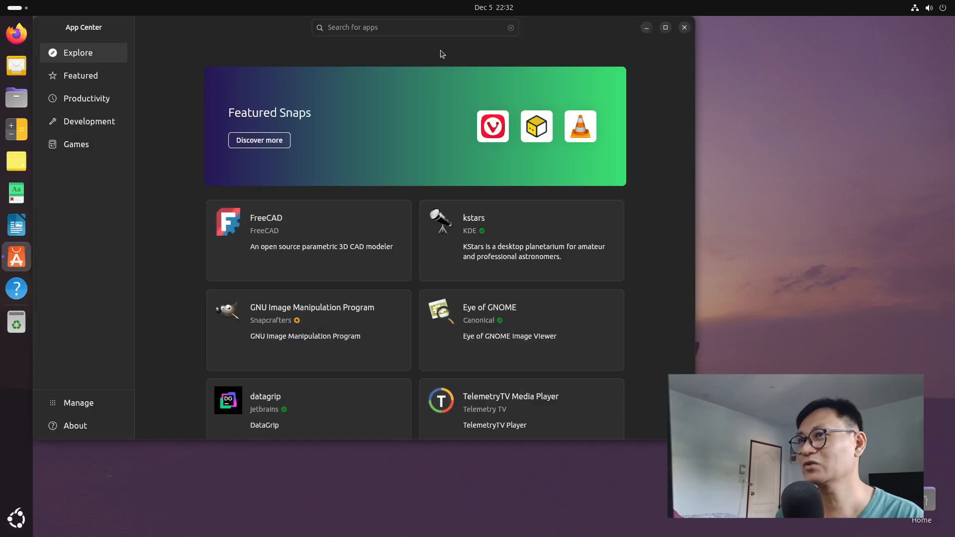
left_click(410, 30)
type("kdenlive")
key("Return")
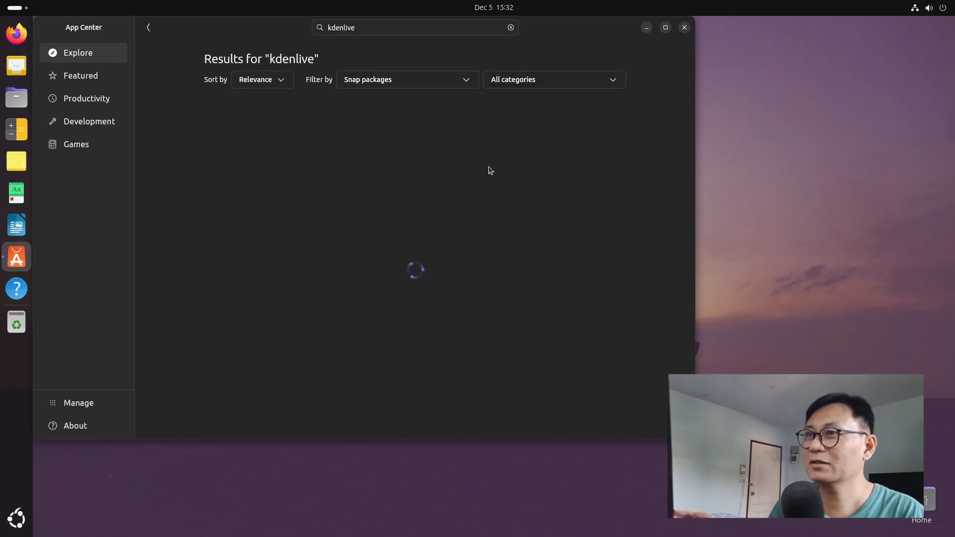
left_click(315, 150)
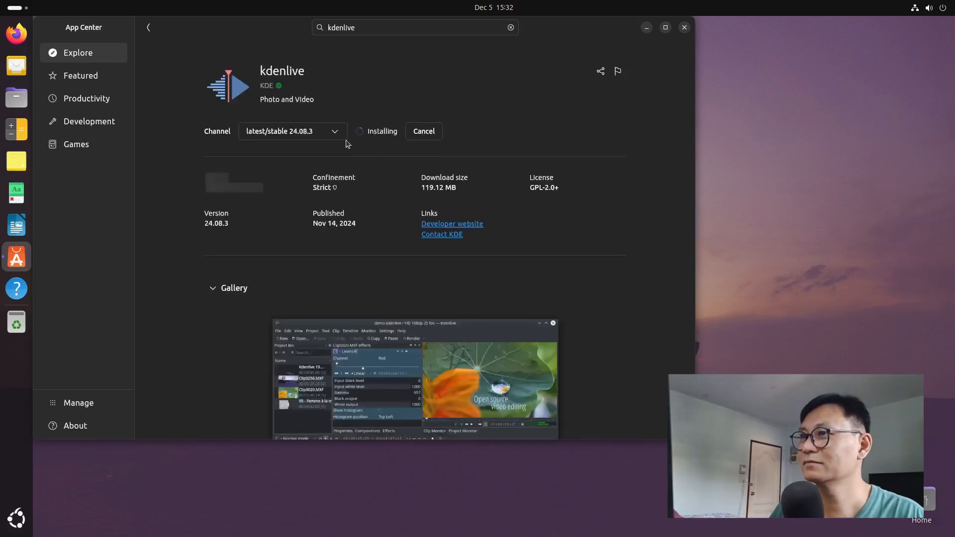
Check the release channels offered for kdenlive, and enlarge the App Center window to the full height and width of the desktop
left_click(335, 132)
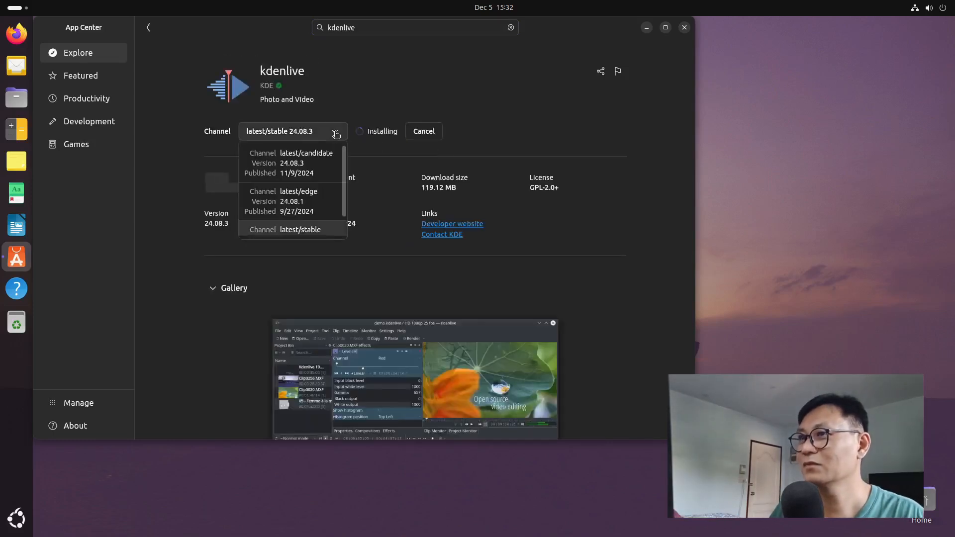
left_click(401, 79)
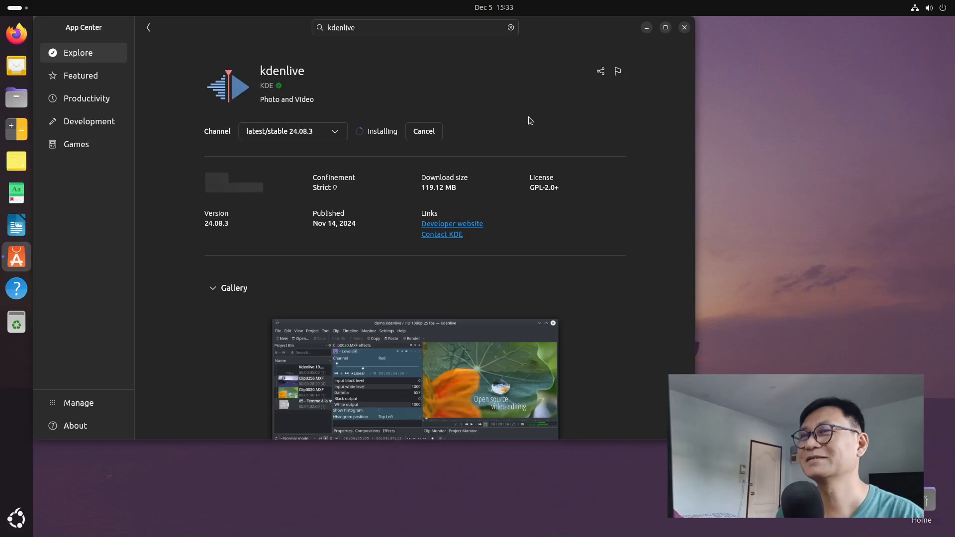
left_click(334, 132)
left_click(352, 103)
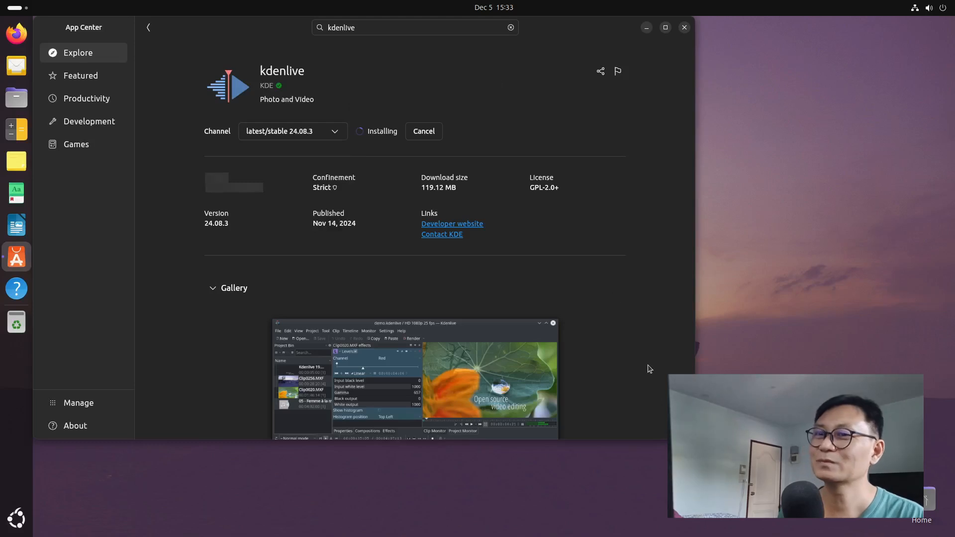
left_click_drag(661, 437, 661, 535)
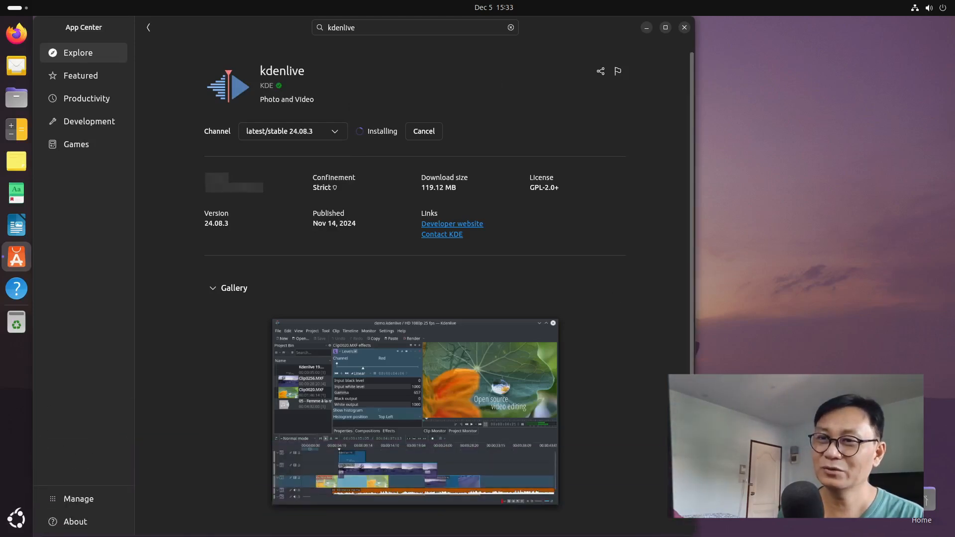
left_click_drag(694, 472, 951, 472)
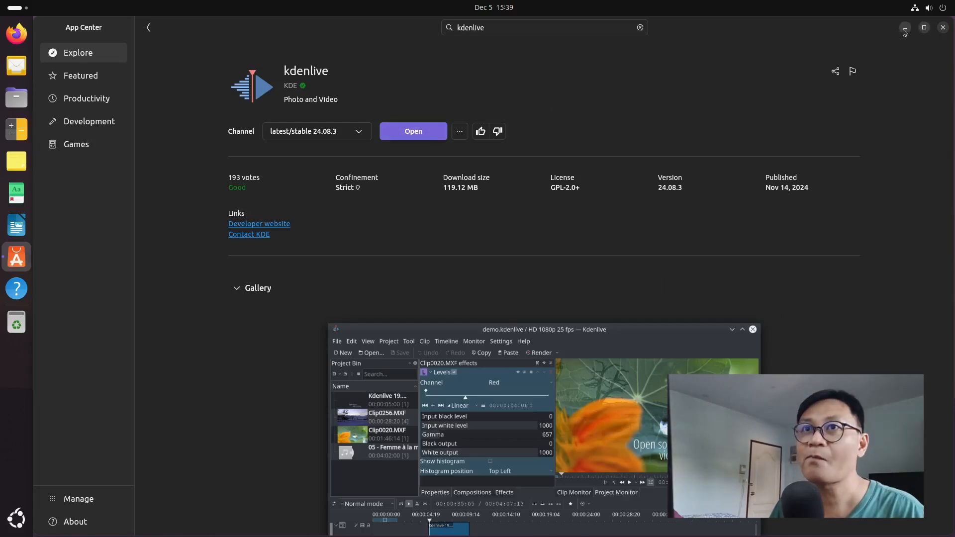
Launch Kdenlive from the installed applications and choose to reset its configuration files
left_click(18, 523)
left_click(255, 401)
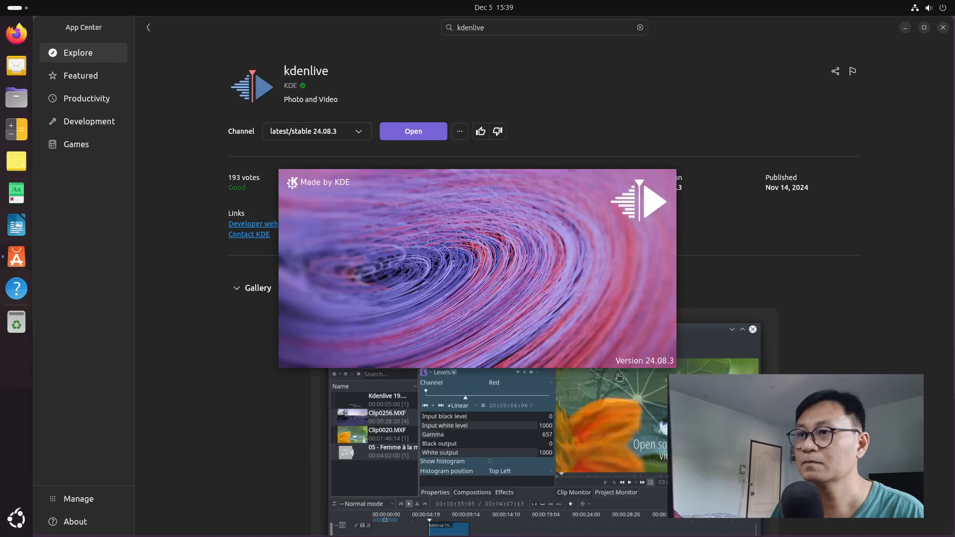
left_click(4, 518)
scroll(615, 458, "down", 1)
scroll(617, 460, "up", 1)
left_click(4, 518)
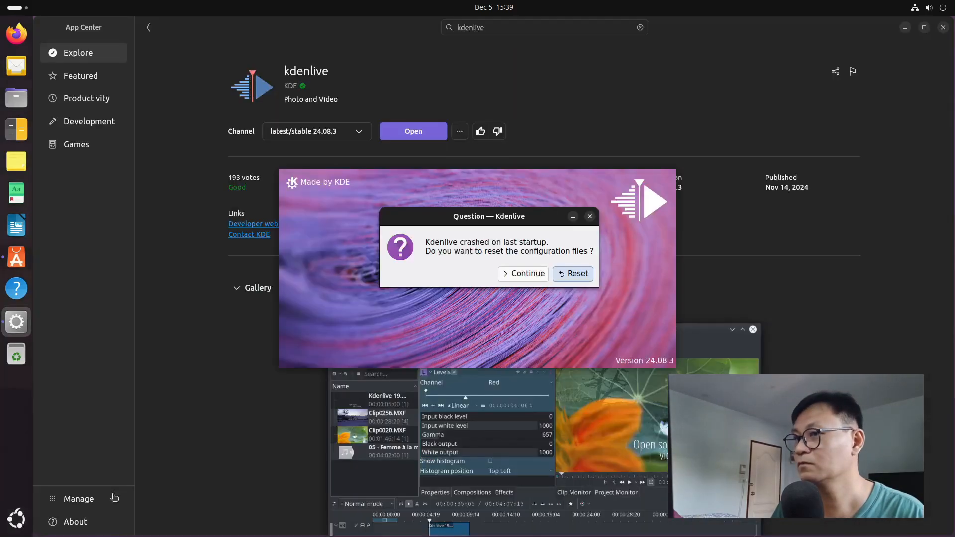
left_click(577, 274)
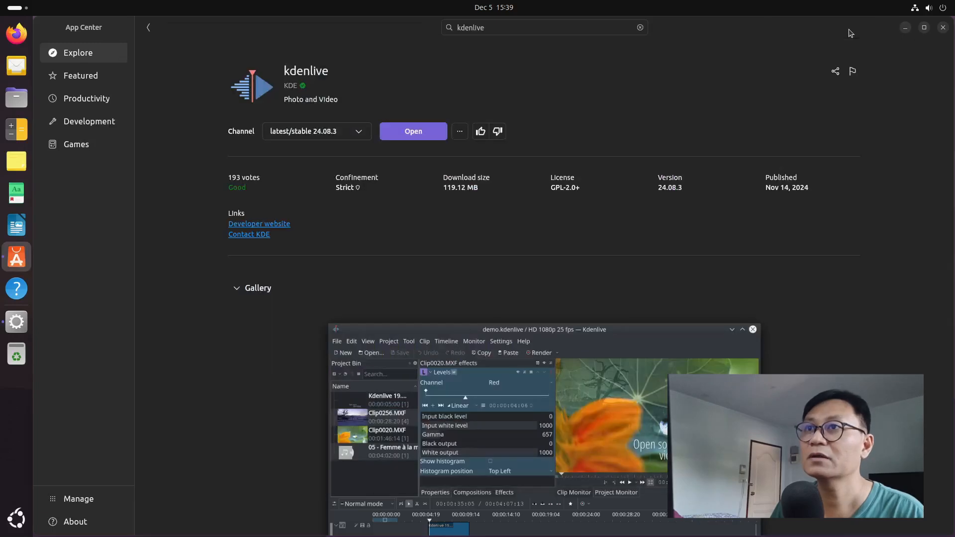
Minimize App Center, close the duplicate Kdenlive window and maximize the remaining one
left_click(848, 32)
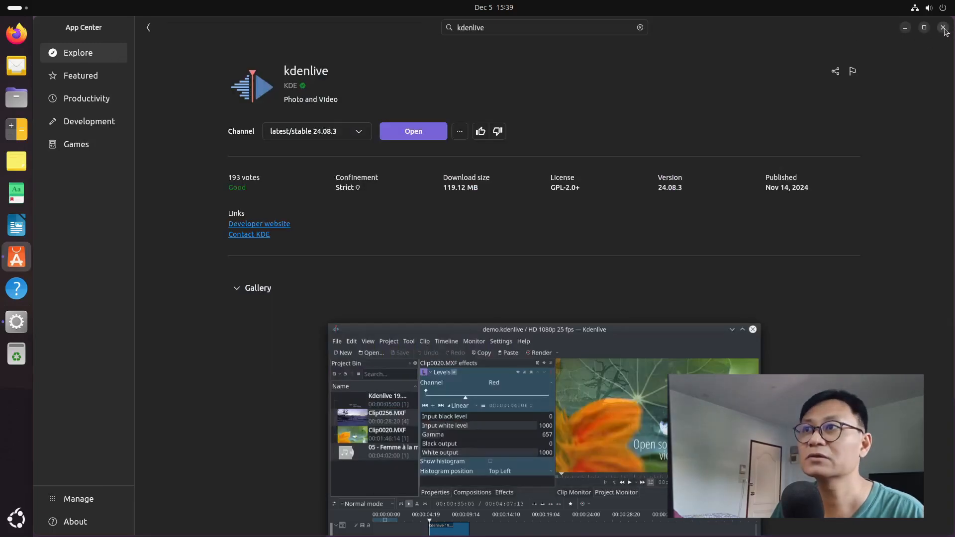
left_click(904, 32)
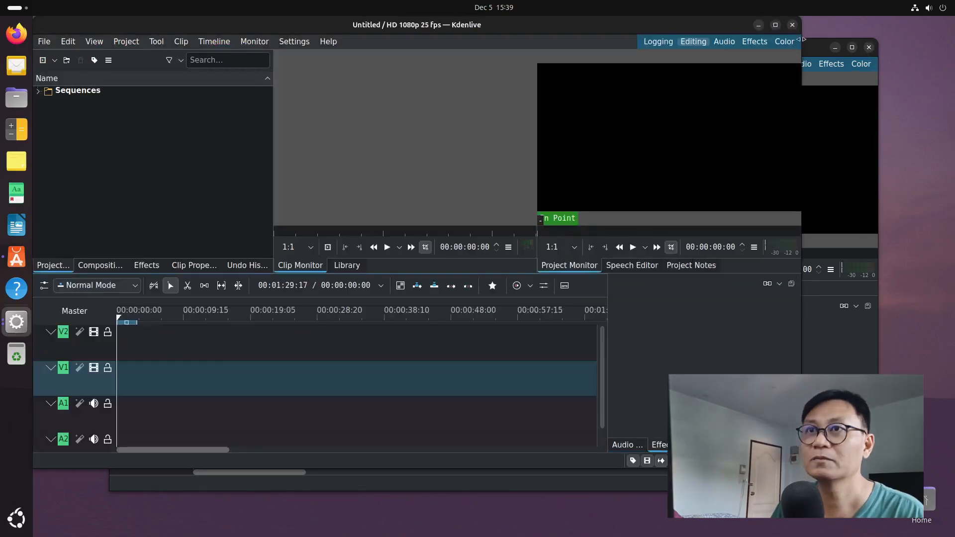
left_click(869, 48)
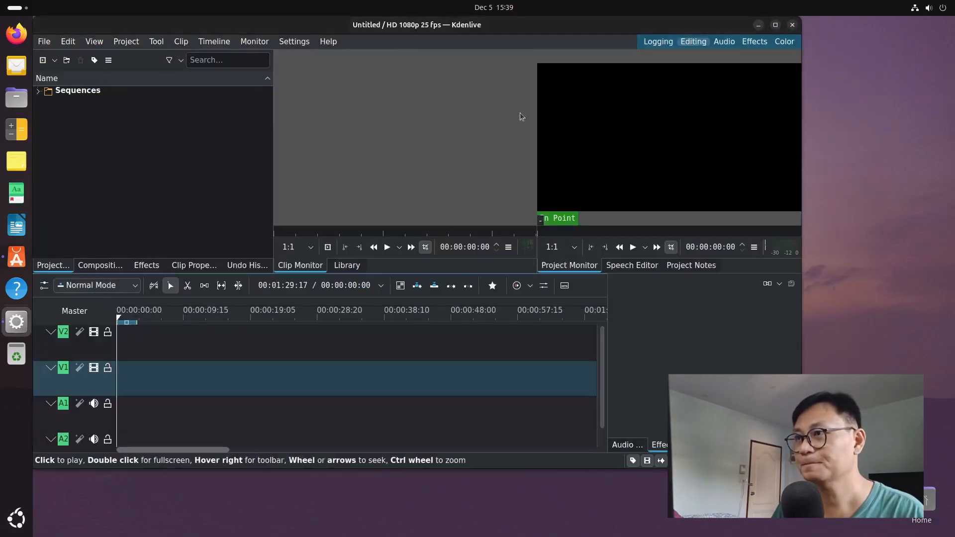
left_click(776, 25)
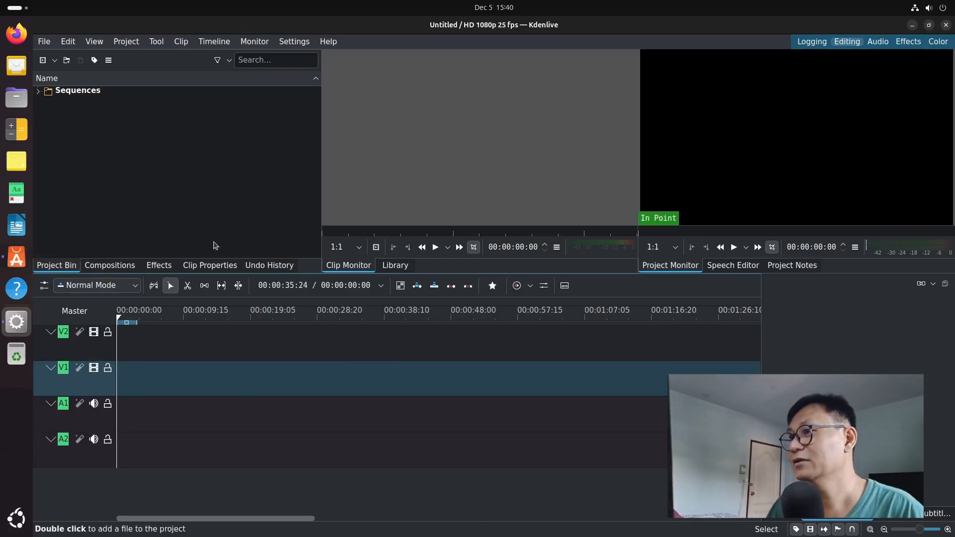
Examine Kdenlive's effects in the Alpha, Mask and Keying category, including both Chroma Key effects and Bluescreen0r
left_click(159, 265)
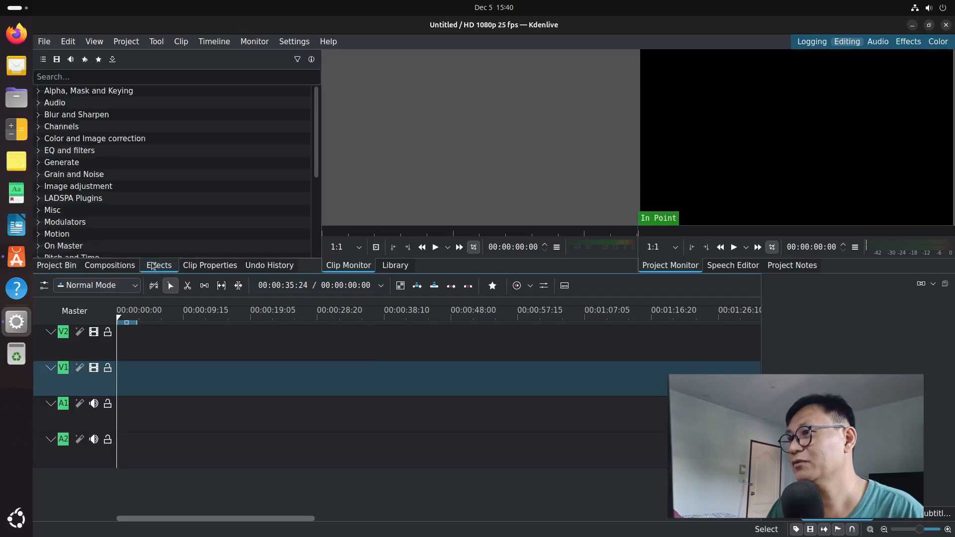
left_click(40, 91)
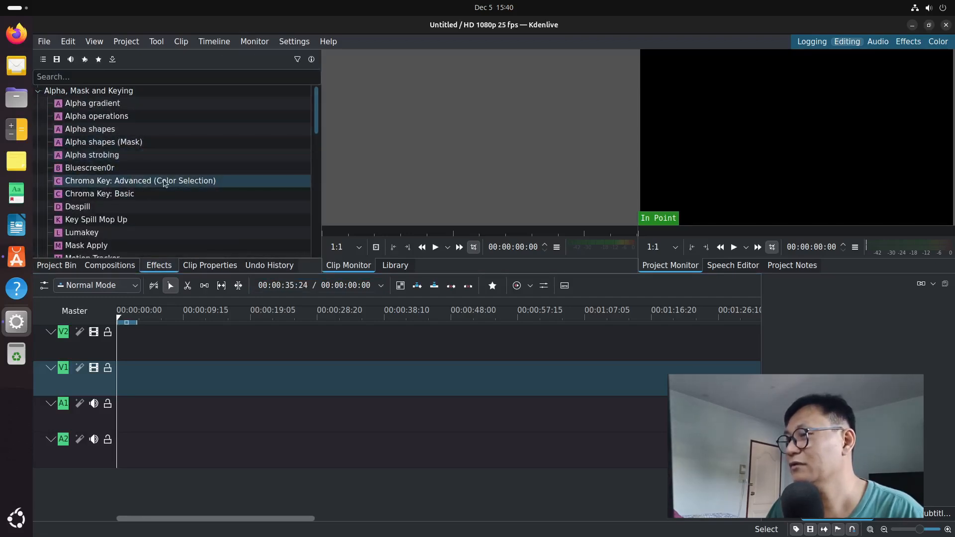
left_click(148, 194)
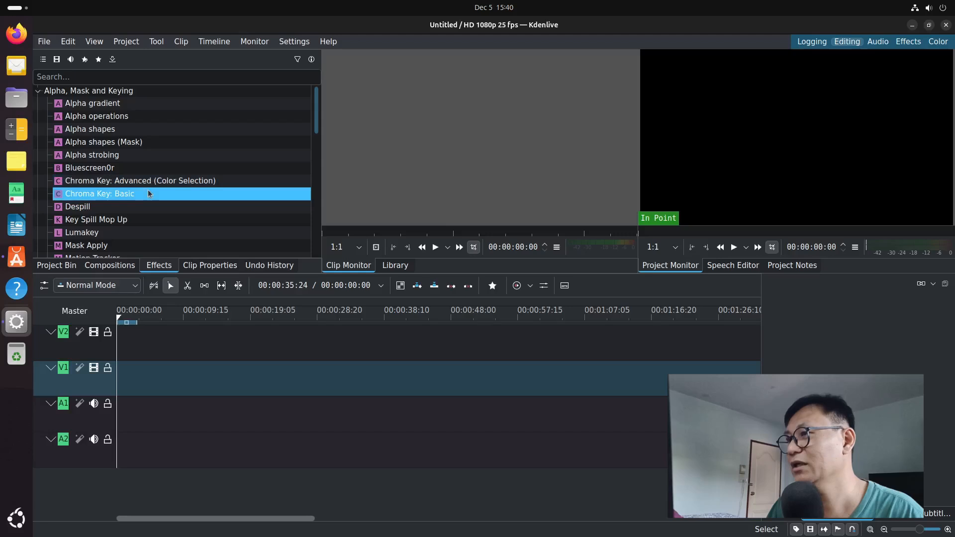
left_click(144, 183)
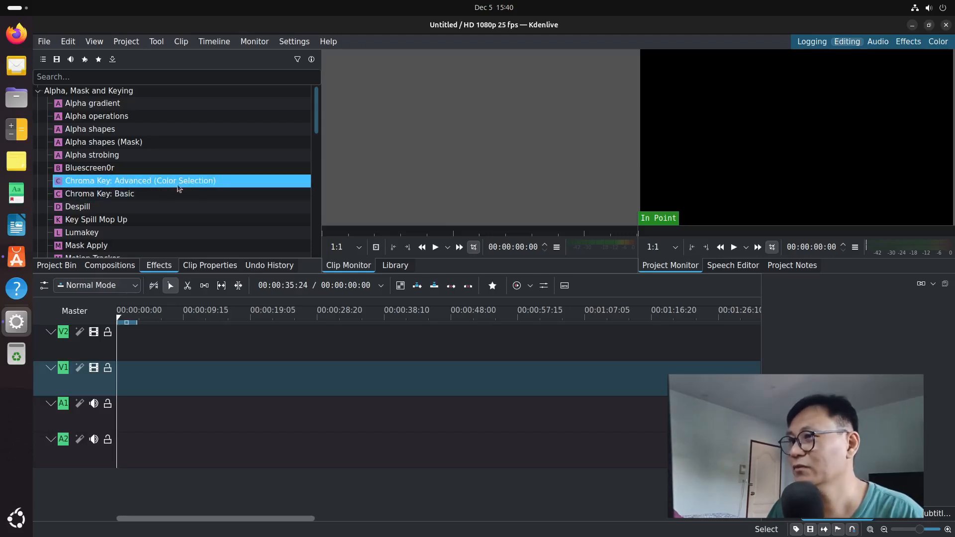
left_click(152, 198)
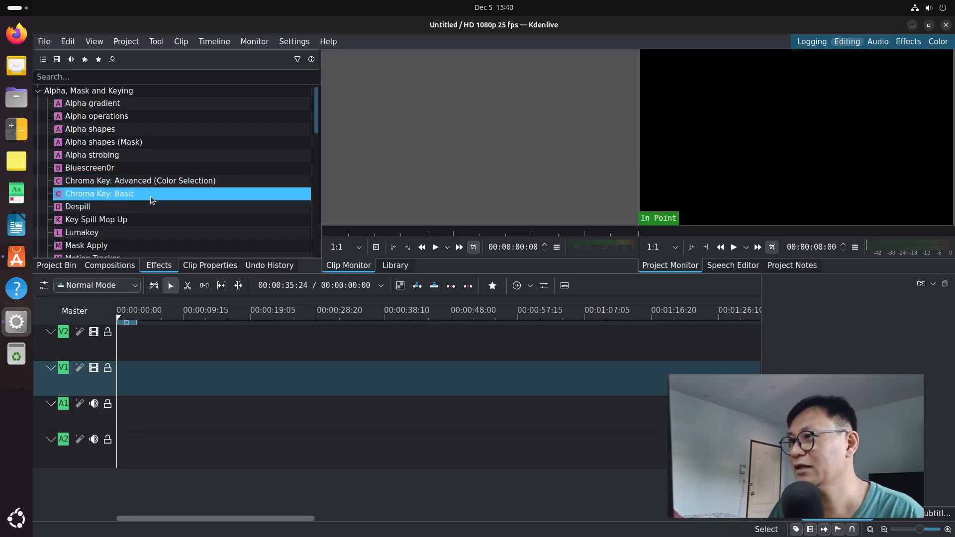
left_click(127, 169)
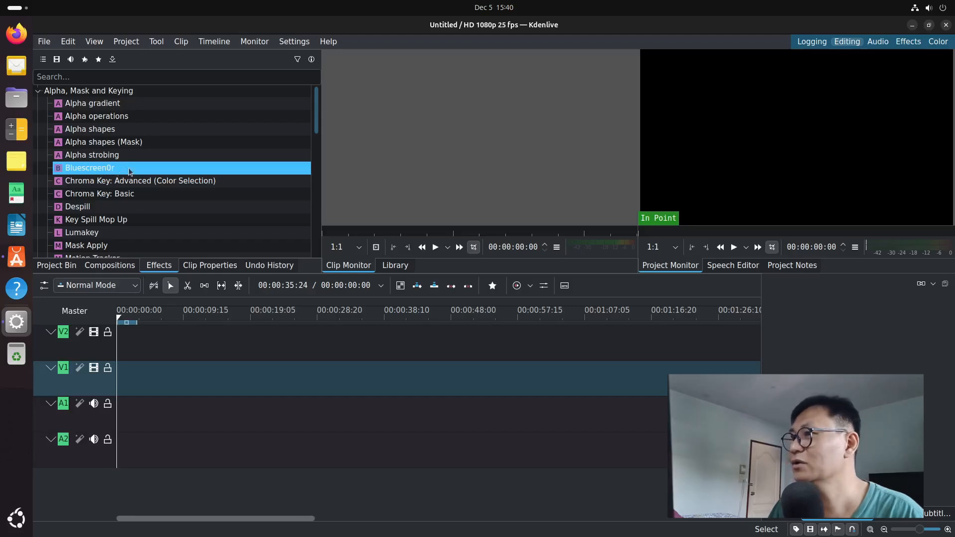
scroll(236, 192, "down", 5)
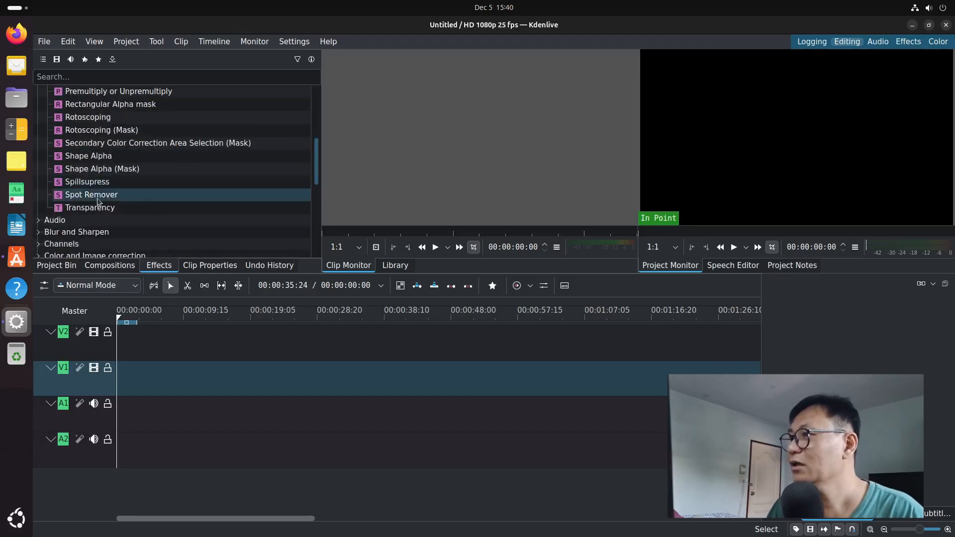
scroll(98, 201, "down", 1)
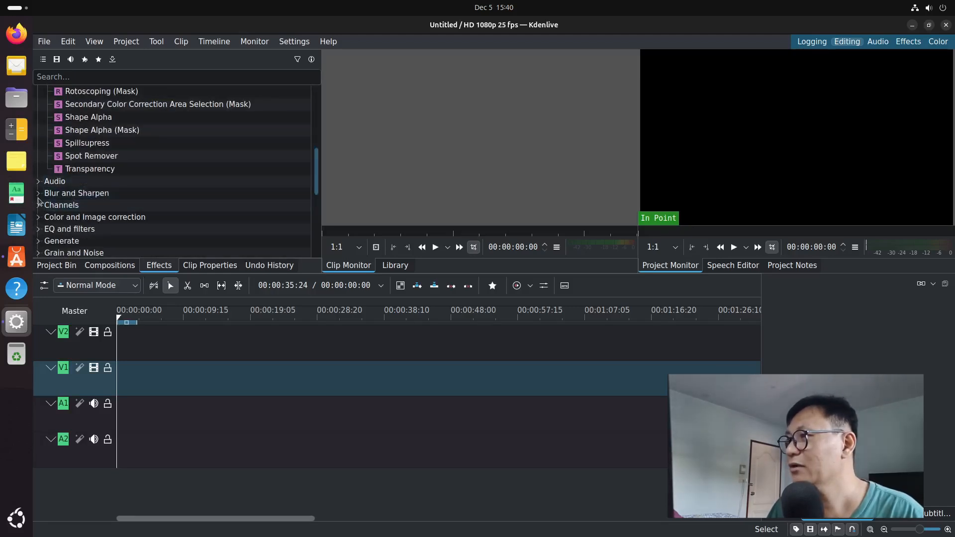
Look at the Obscure effect and the effects listed under Blur and Sharpen, and collapse the Blur and Sharpen category
left_click(40, 194)
scroll(150, 198, "down", 1)
scroll(152, 198, "up", 6)
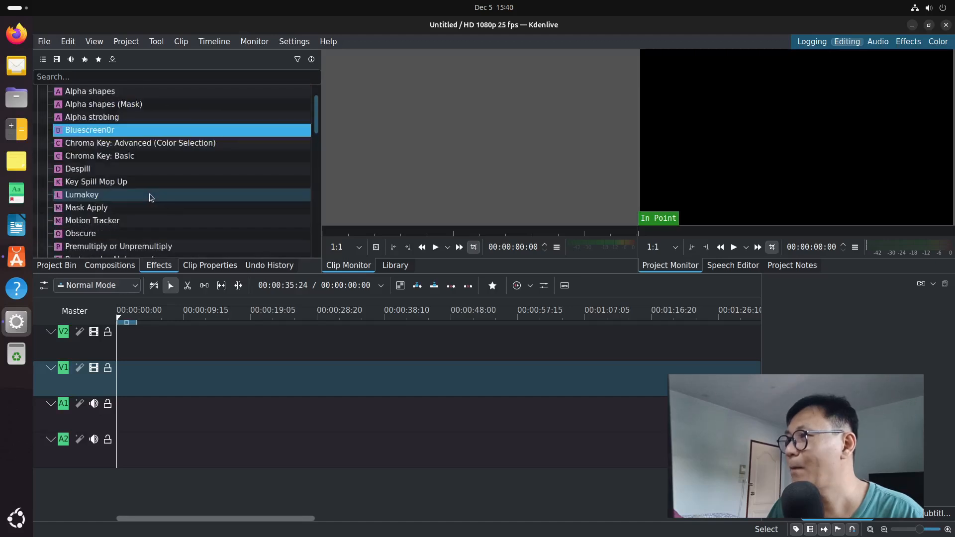
left_click(113, 235)
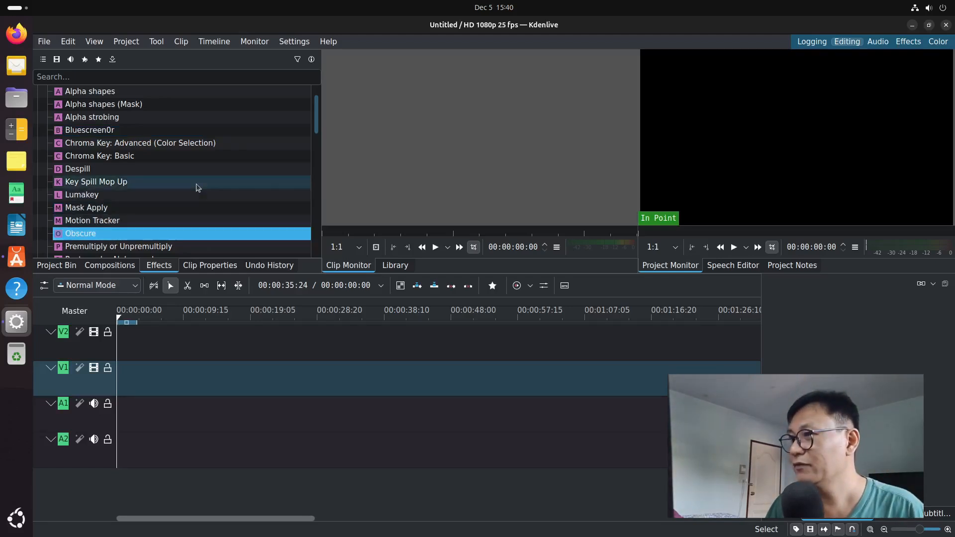
scroll(197, 187, "down", 5)
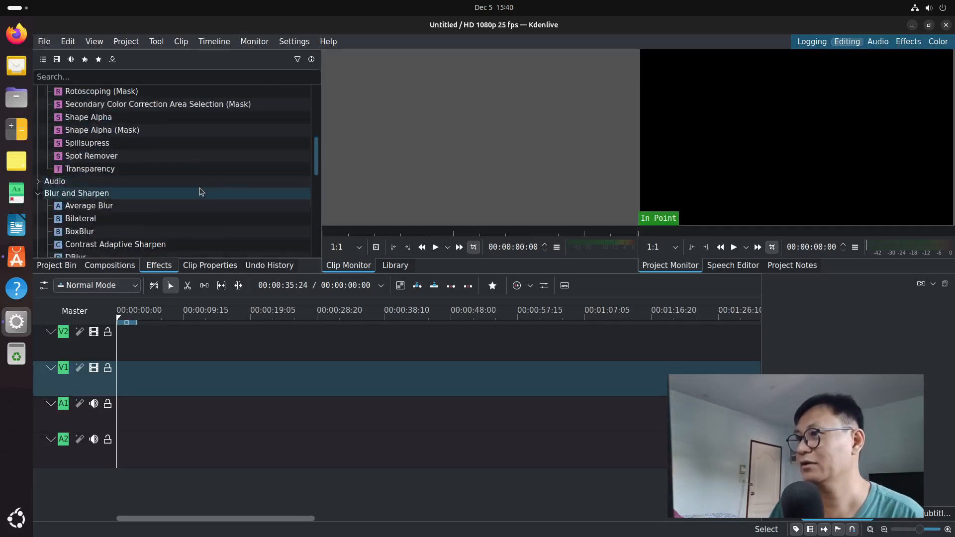
scroll(160, 204, "down", 2)
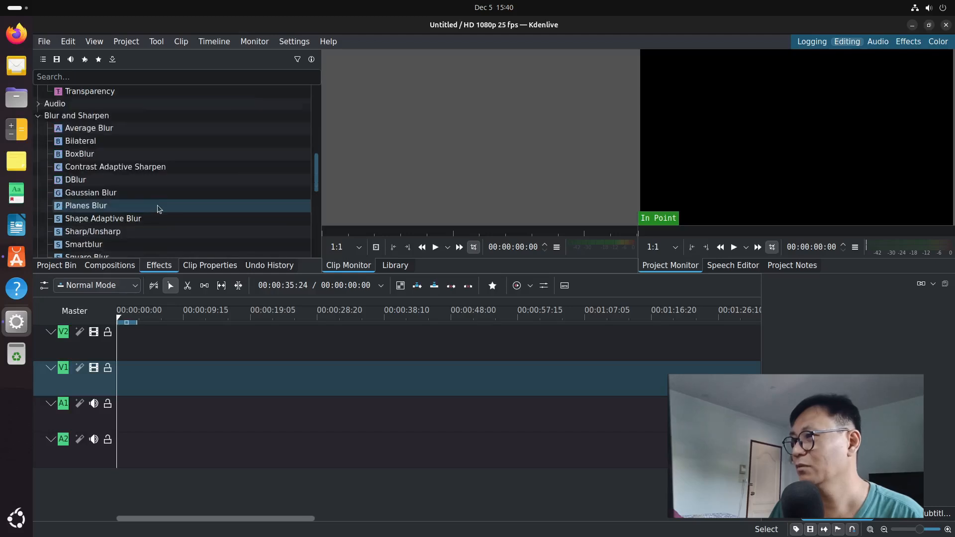
left_click(38, 116)
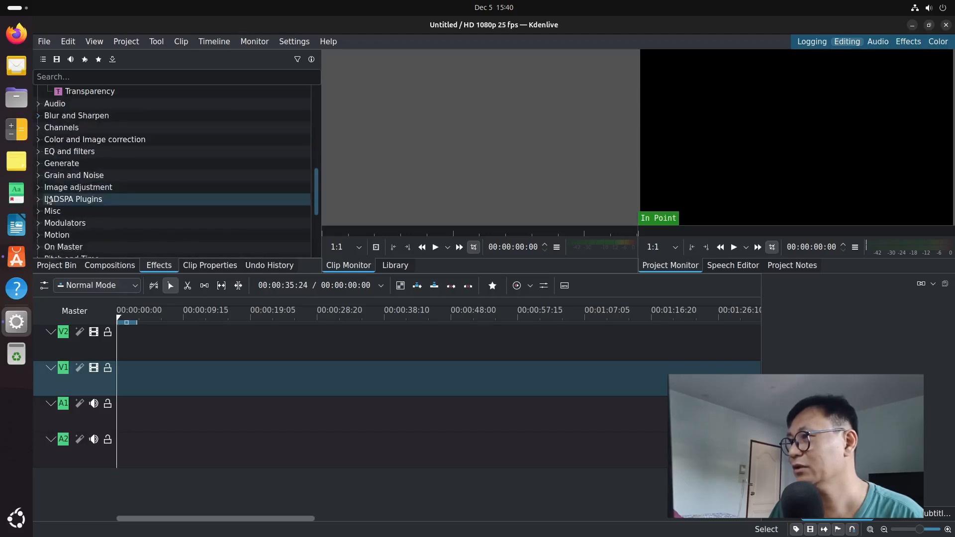
Look at the effects listed in the Motion category and collapse the category again
scroll(104, 210, "down", 1)
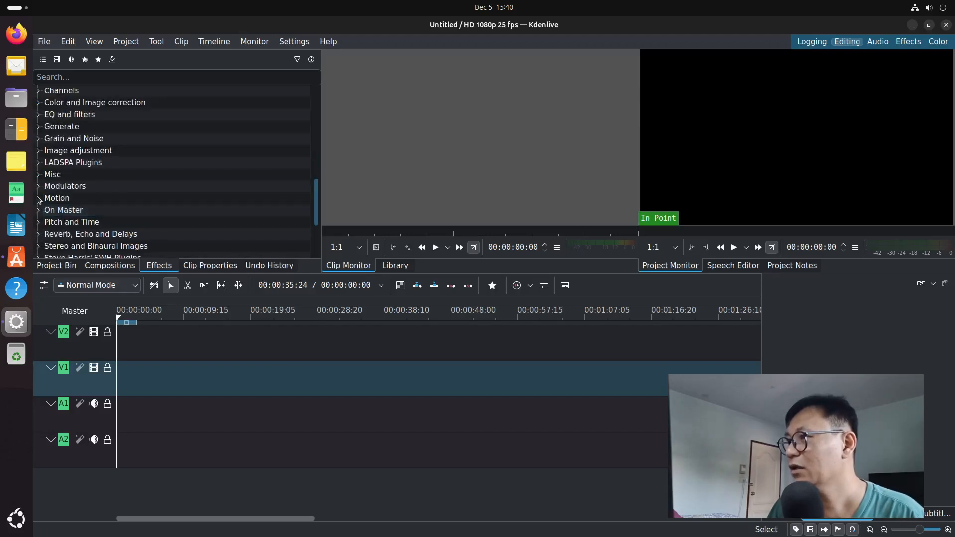
left_click(38, 198)
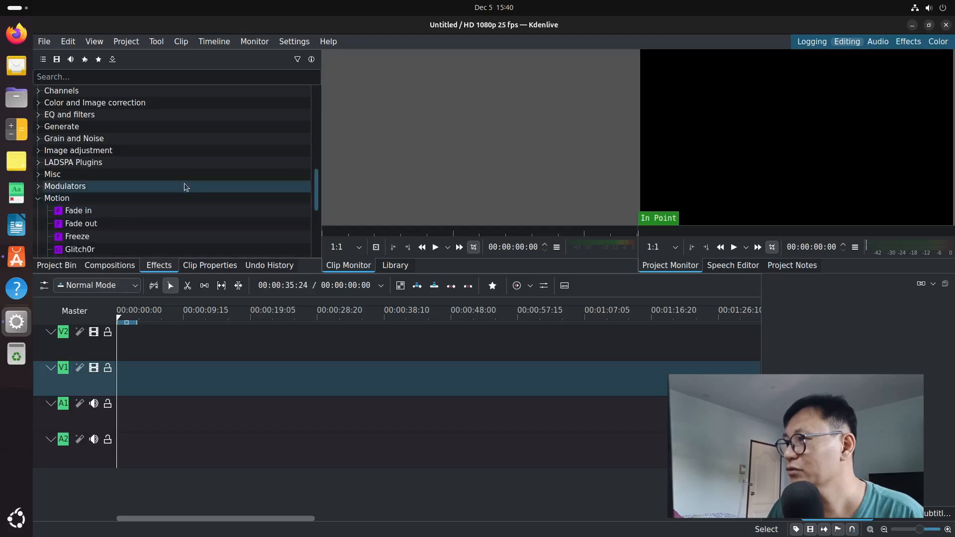
scroll(184, 183, "down", 2)
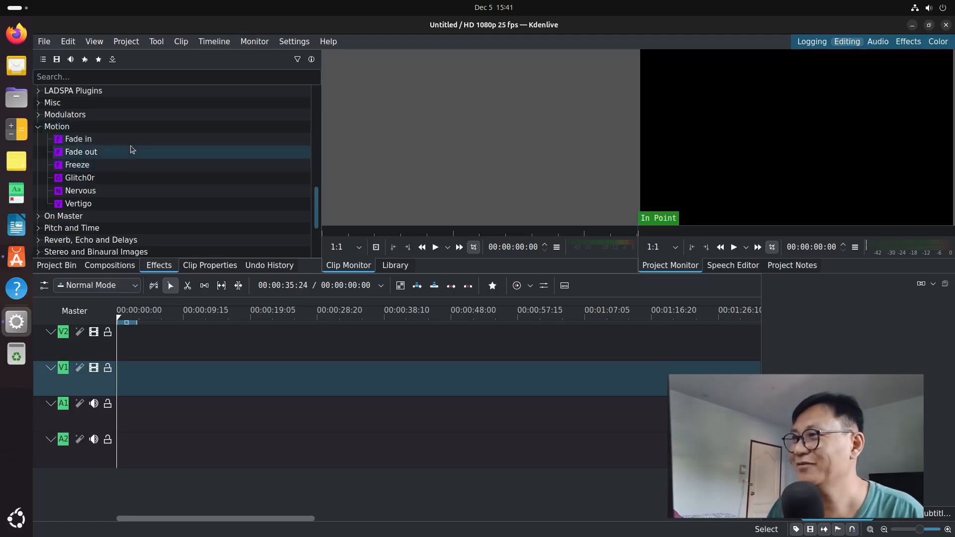
left_click(38, 126)
Look at the effects under Reverb, Echo and Delays and under Stereo and Binaural Images
left_click(43, 164)
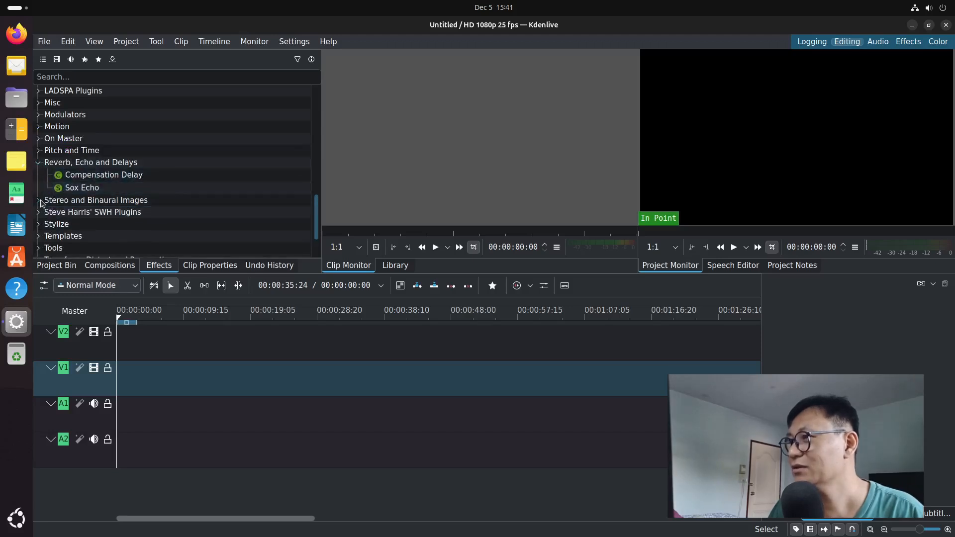
left_click(38, 200)
scroll(218, 187, "down", 3)
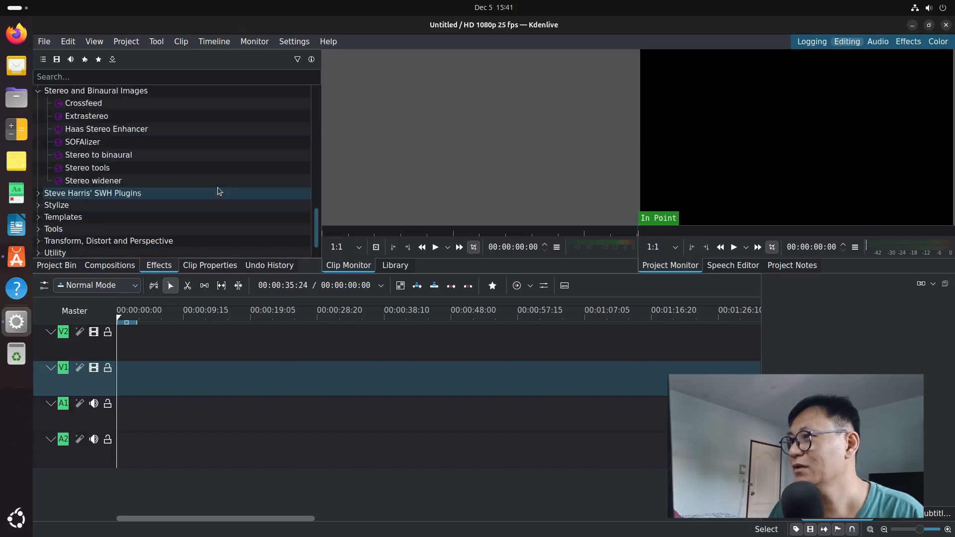
Look through the full list of effects in the Stylize category
left_click(38, 205)
scroll(208, 187, "down", 4)
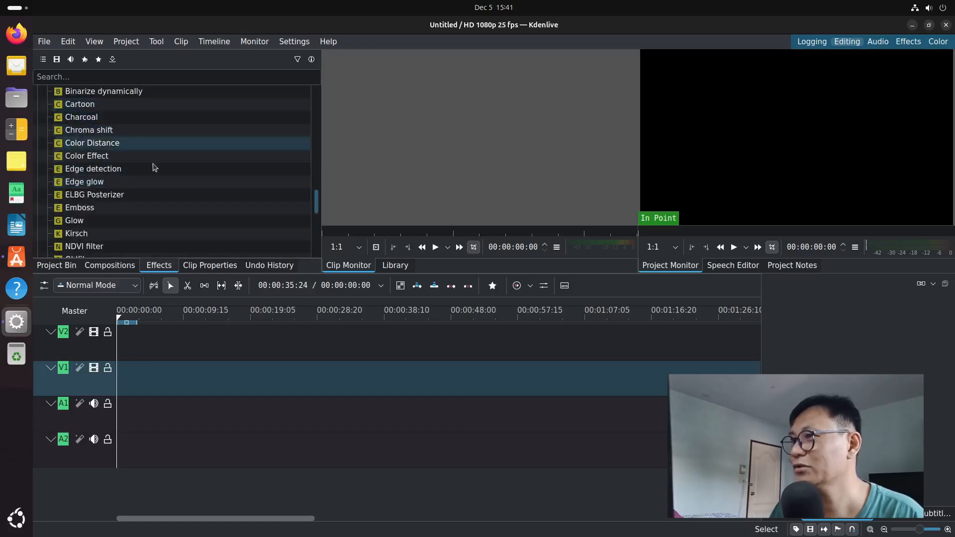
scroll(160, 203, "down", 4)
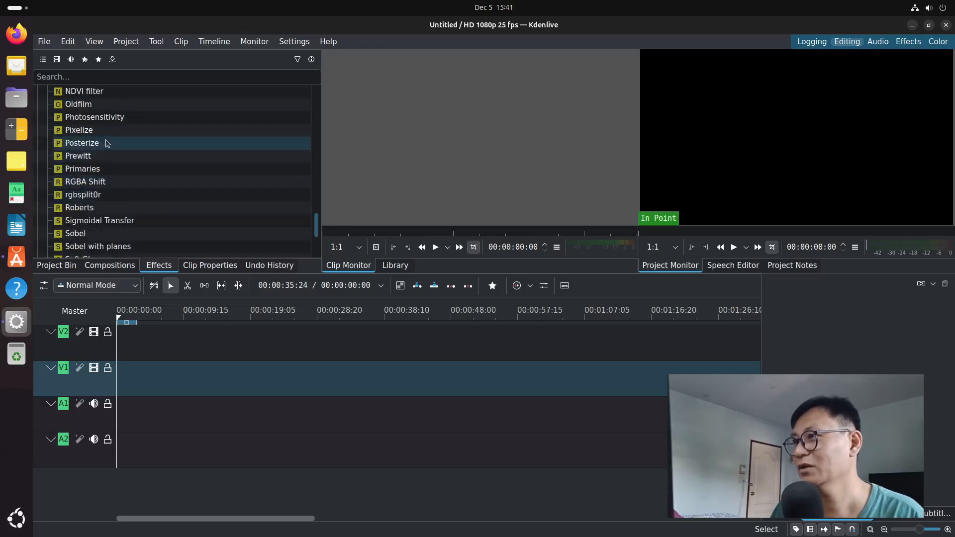
scroll(150, 197, "down", 4)
Look through the Transform, Distort and Perspective effects and select the Transform effect
left_click(38, 192)
scroll(198, 191, "down", 1)
scroll(198, 191, "down", 1)
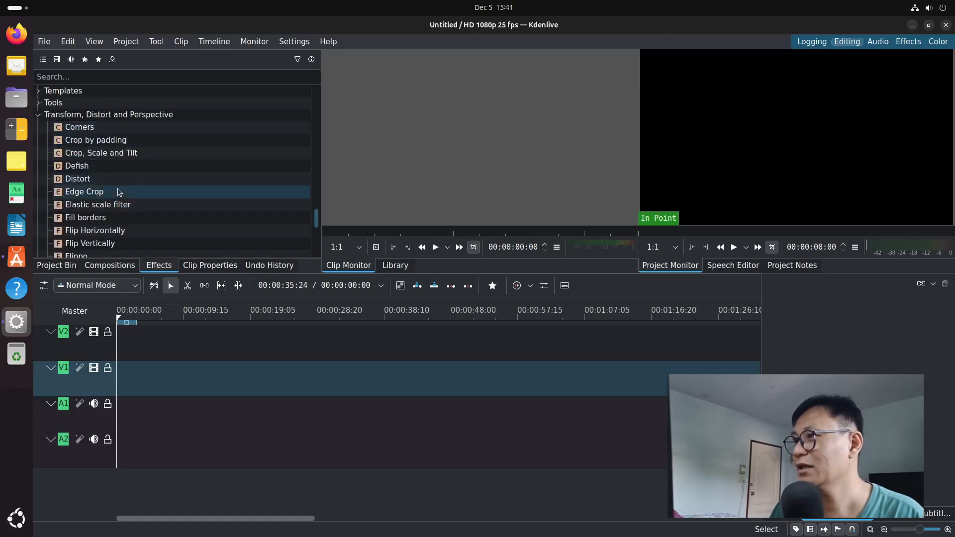
scroll(119, 196, "down", 5)
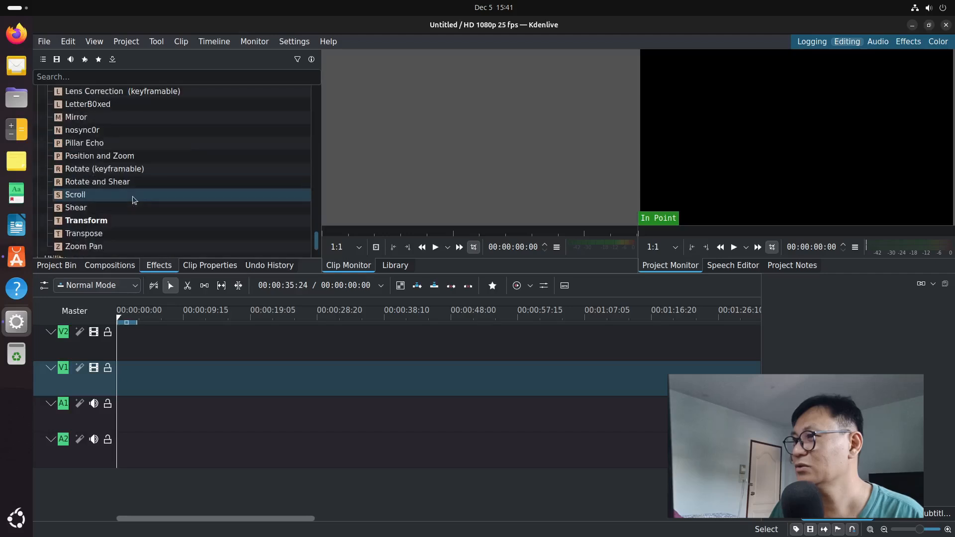
left_click(124, 220)
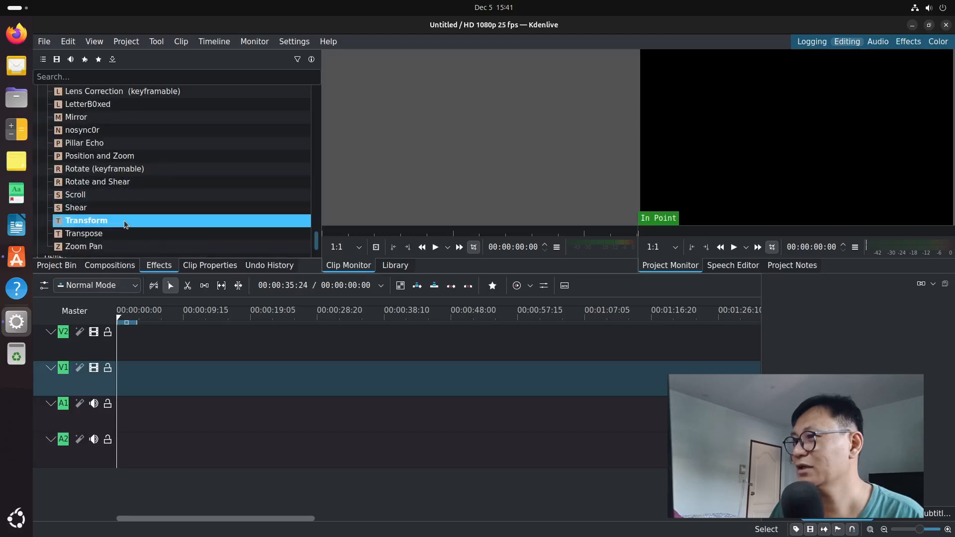
Look through the audio volume effects near the end of the effects list and select Volume (keyframable)
scroll(109, 221, "down", 2)
left_click(92, 217)
scroll(196, 198, "down", 5)
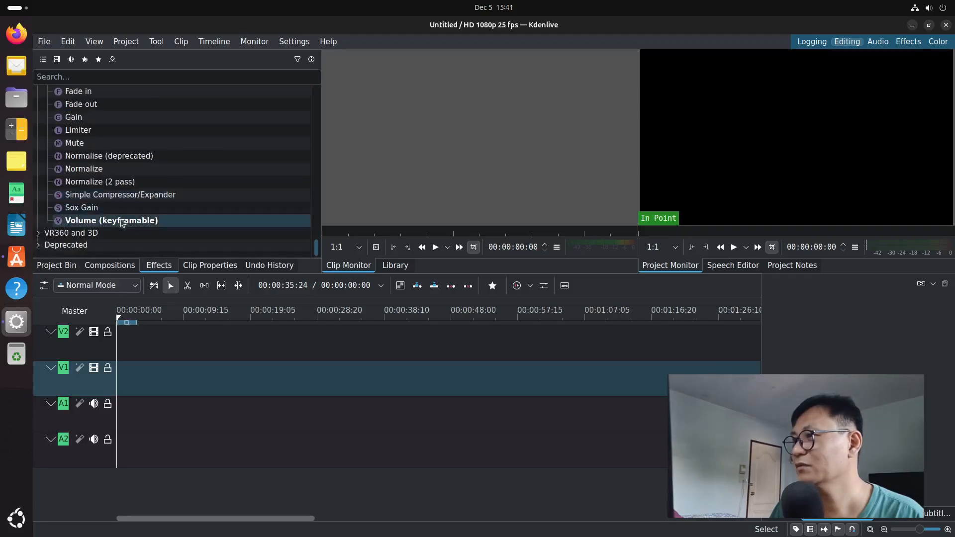
left_click(128, 223)
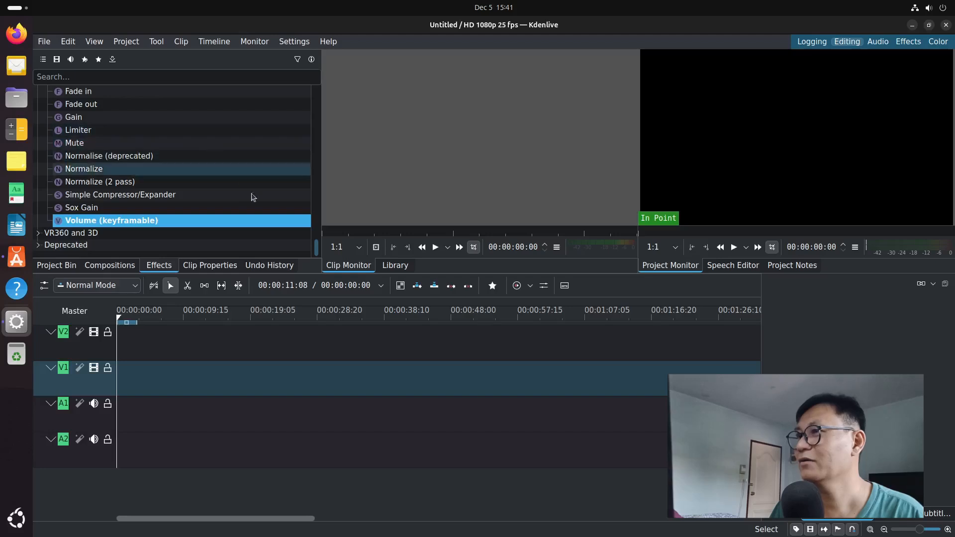
Close Kdenlive and take a brief look at the applications overview before returning to the desktop
left_click(948, 27)
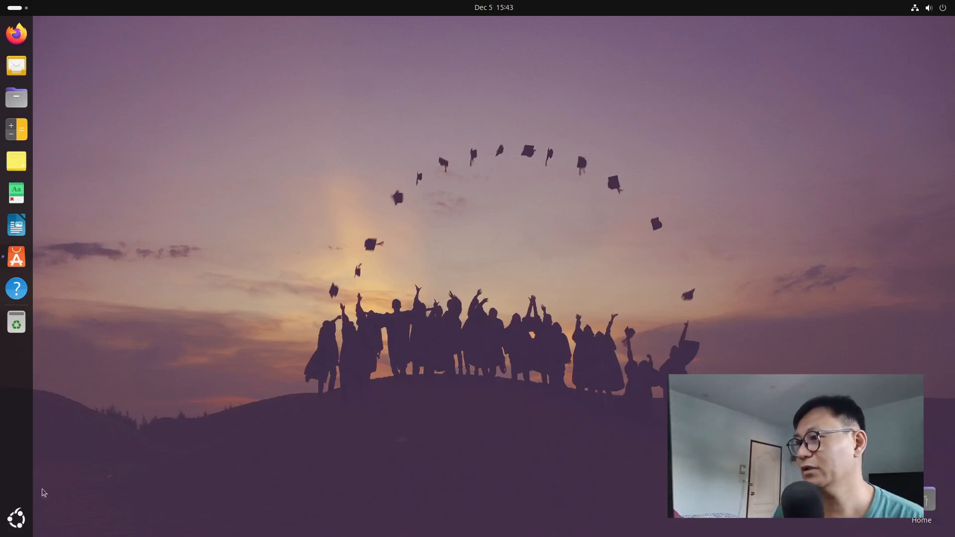
left_click(13, 530)
left_click(14, 530)
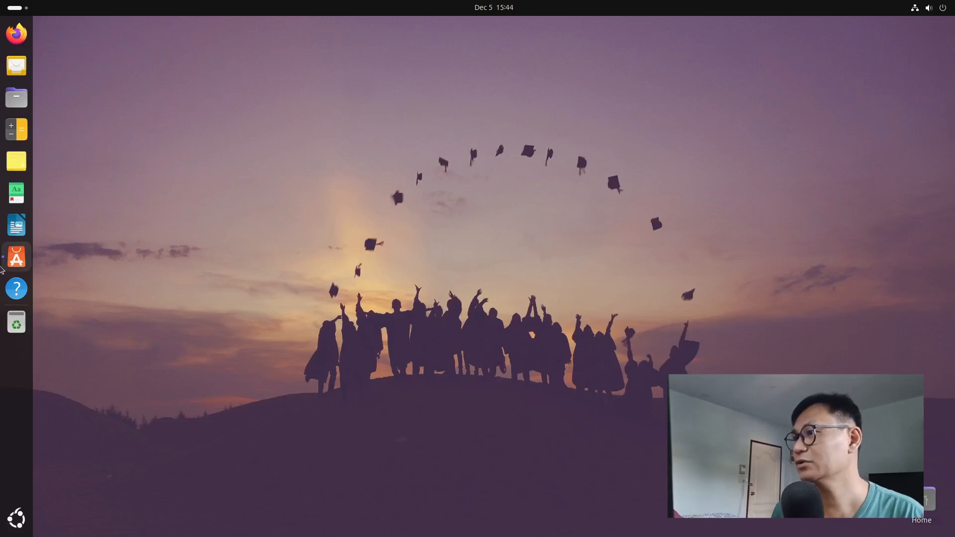
Bring up App Center, return to its Explore page and close App Center
left_click(16, 257)
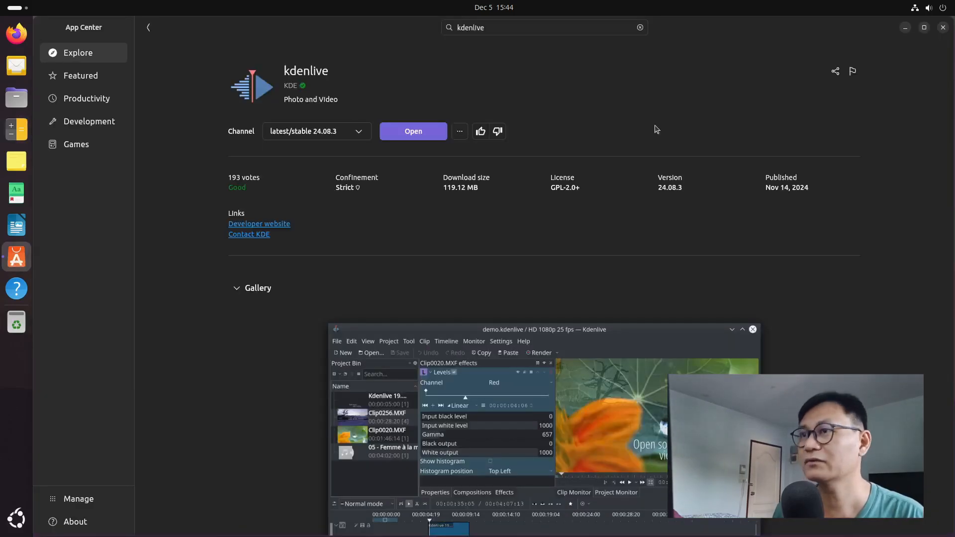
left_click(69, 54)
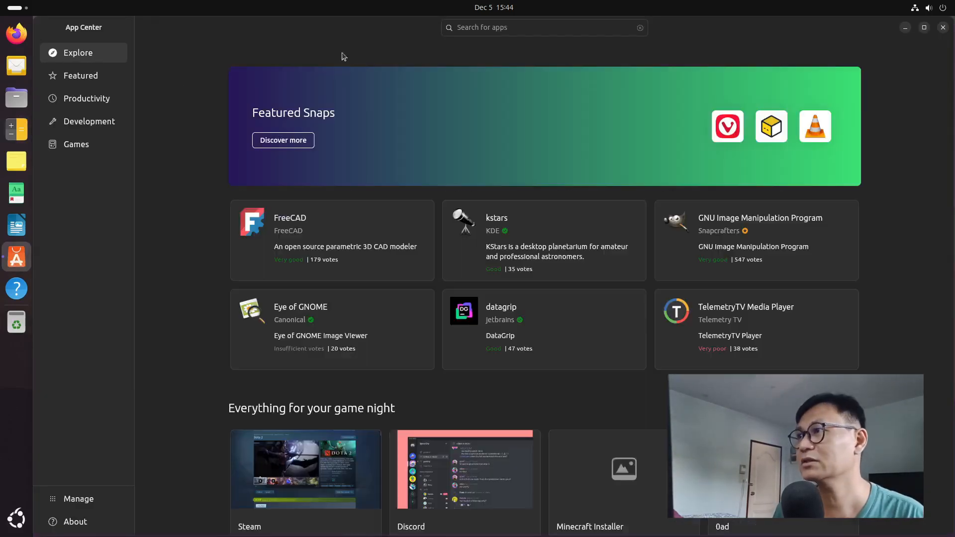
left_click(942, 27)
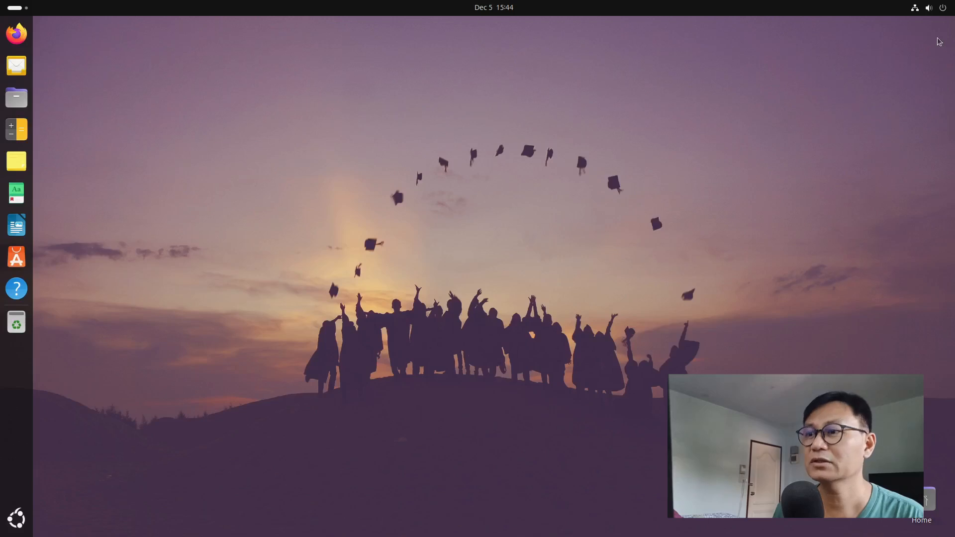
Power off the Edubuntu system and confirm the shutdown
left_click(944, 9)
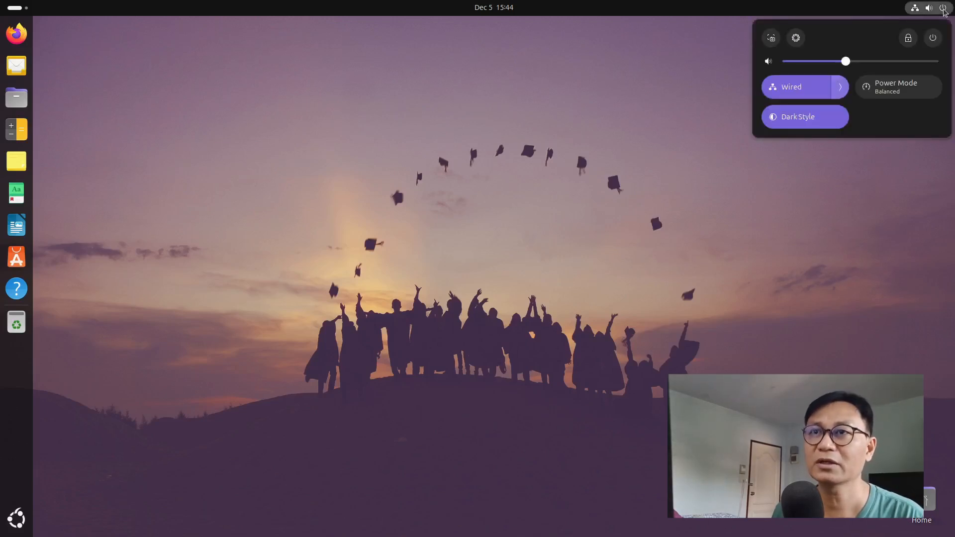
left_click(933, 40)
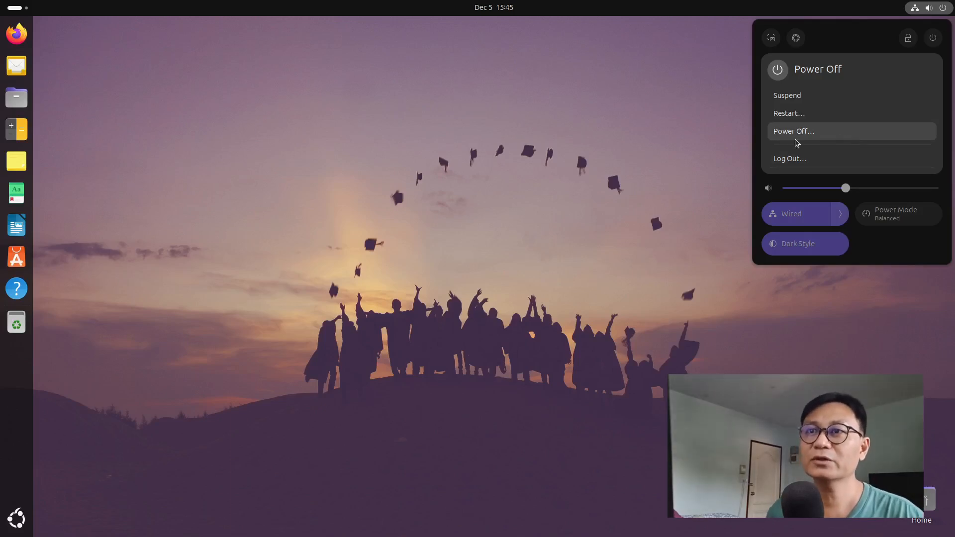
left_click(833, 135)
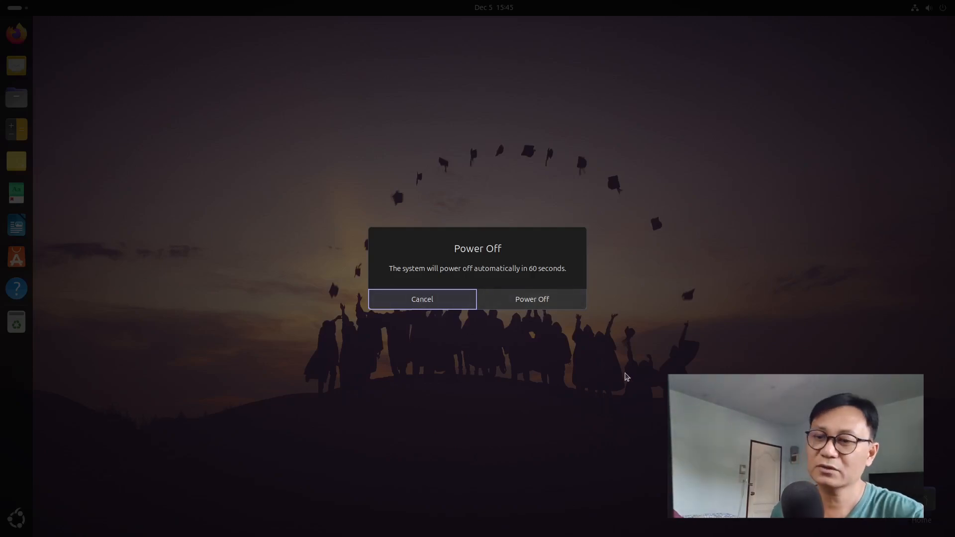
left_click(572, 307)
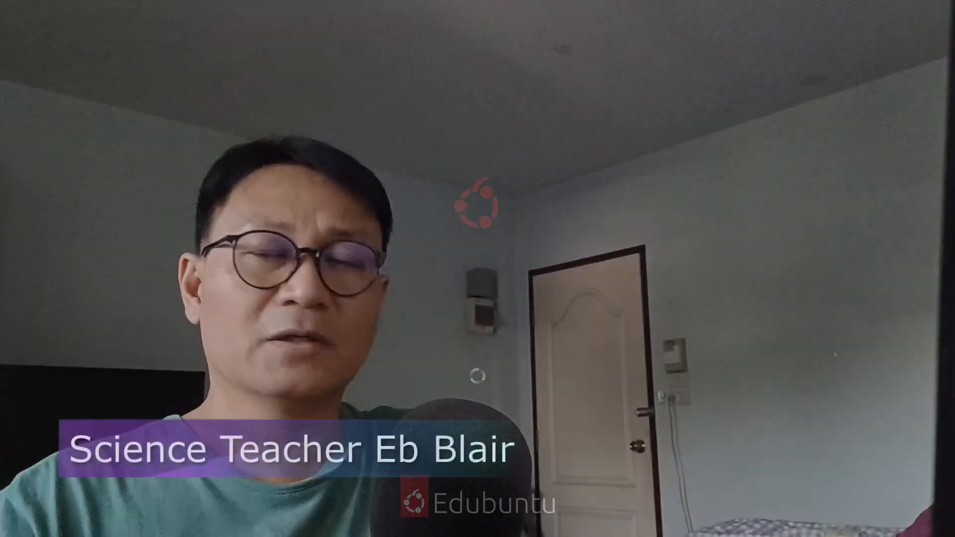